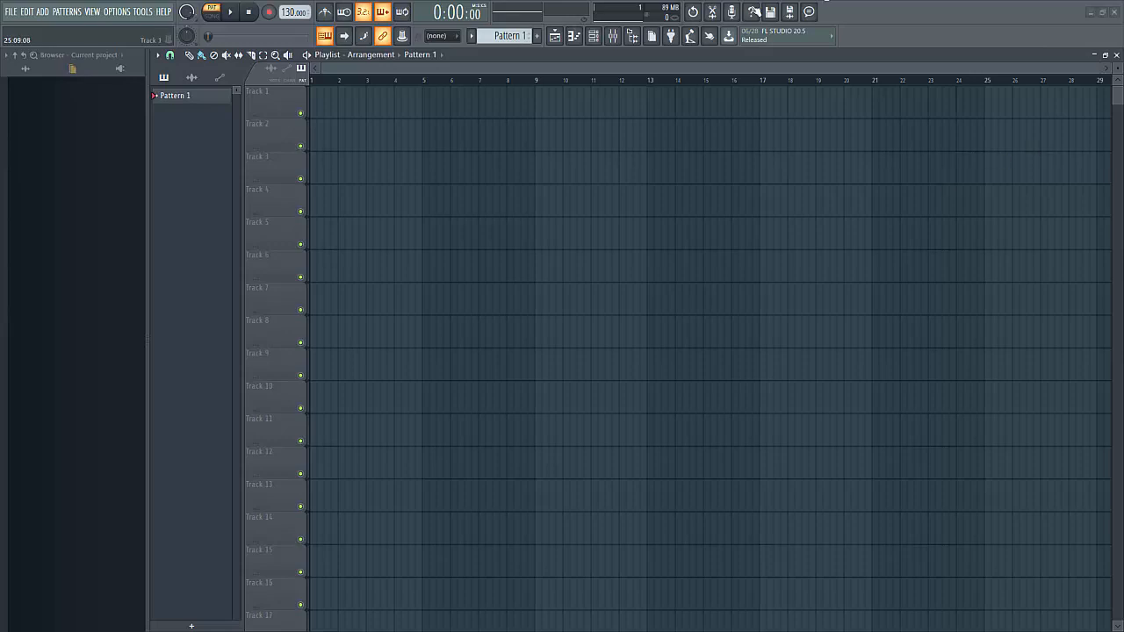
left_click(592, 39)
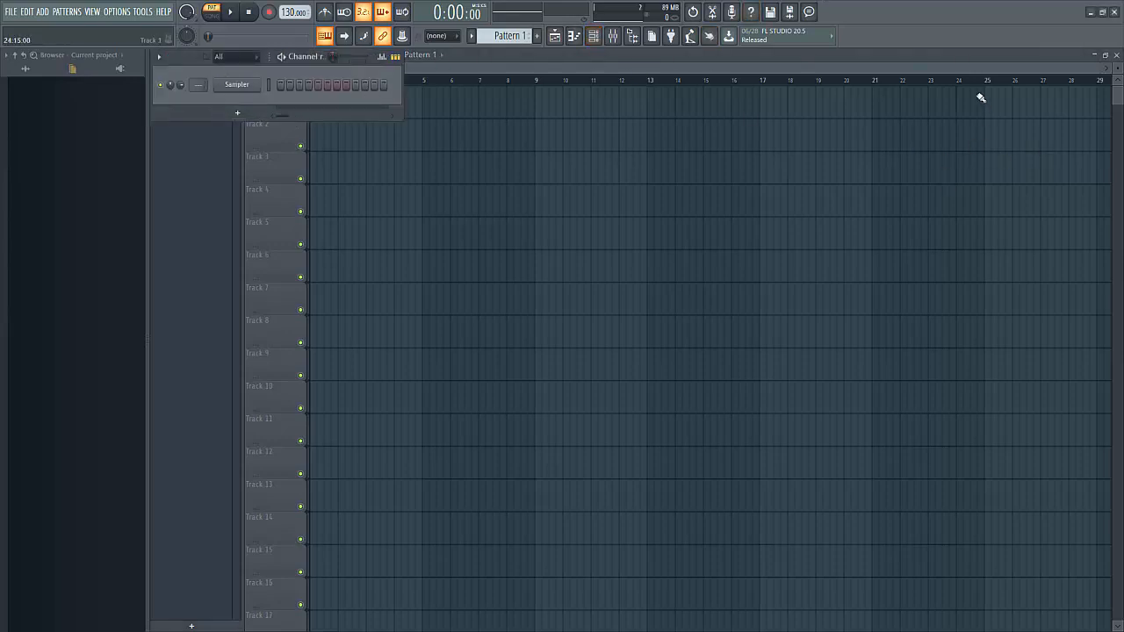
left_click(598, 39)
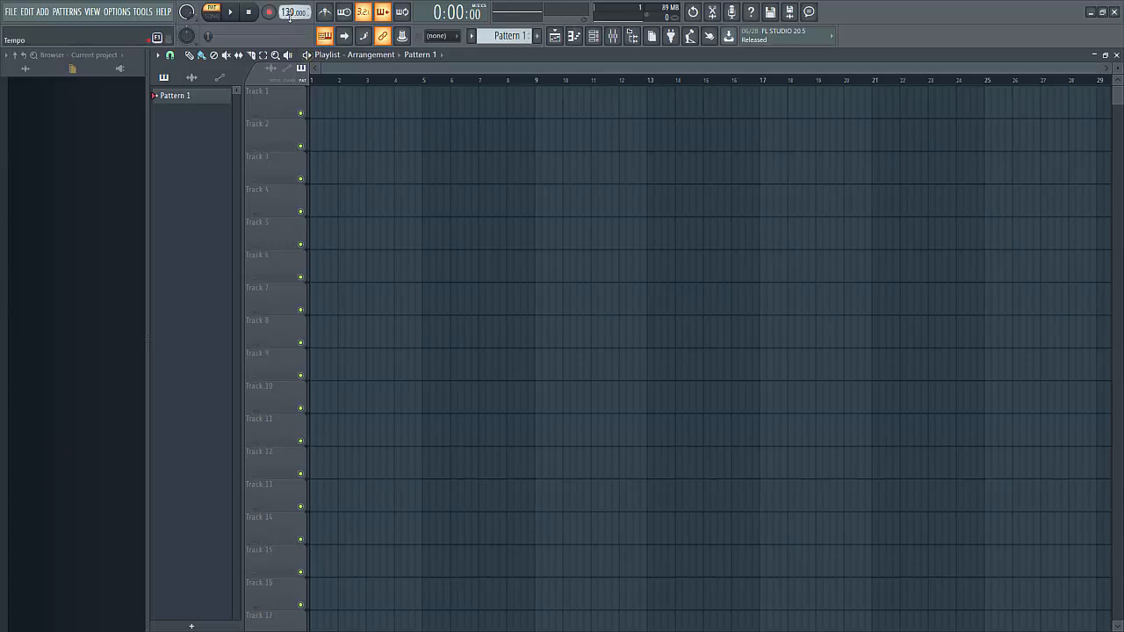
scroll(290, 16, "down", 10)
scroll(290, 16, "up", 10)
Step: Show the channel rack and add the LA_KICK_2 sample from the drum kit folder as a new channel
key("F6")
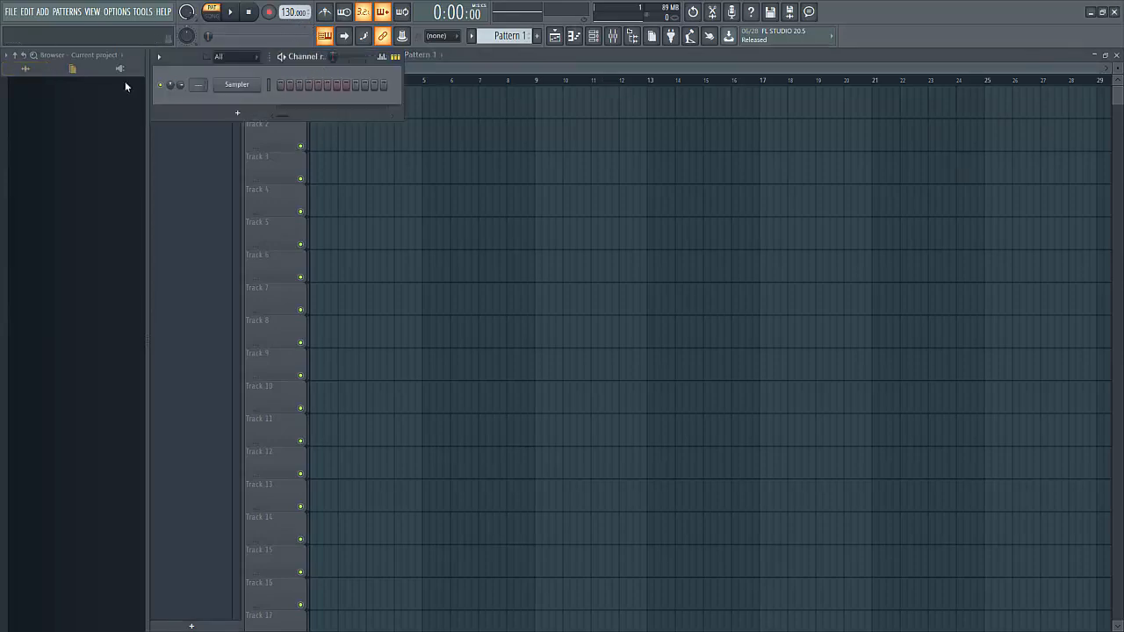
left_click(37, 74)
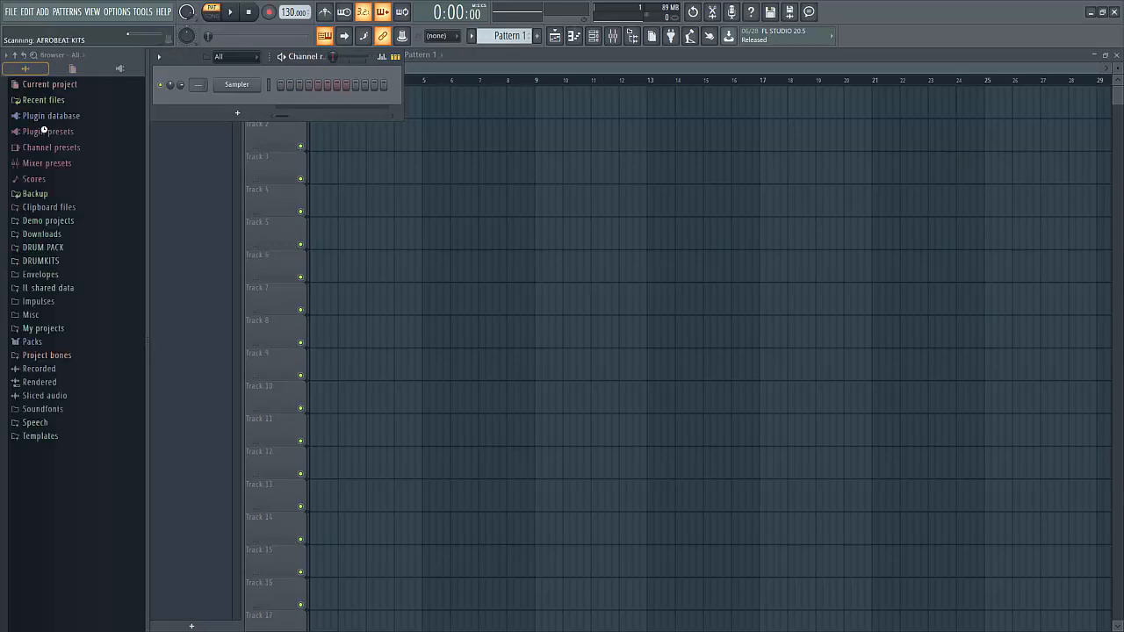
left_click(53, 268)
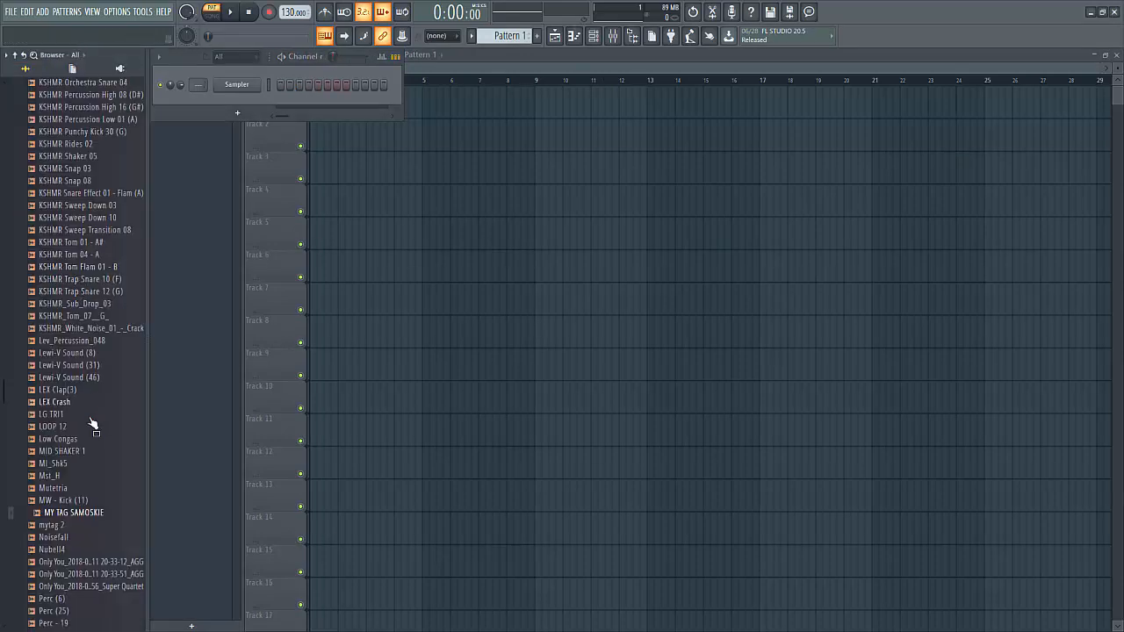
scroll(79, 376, "up", 2)
left_click_drag(3, 383, 12, 439)
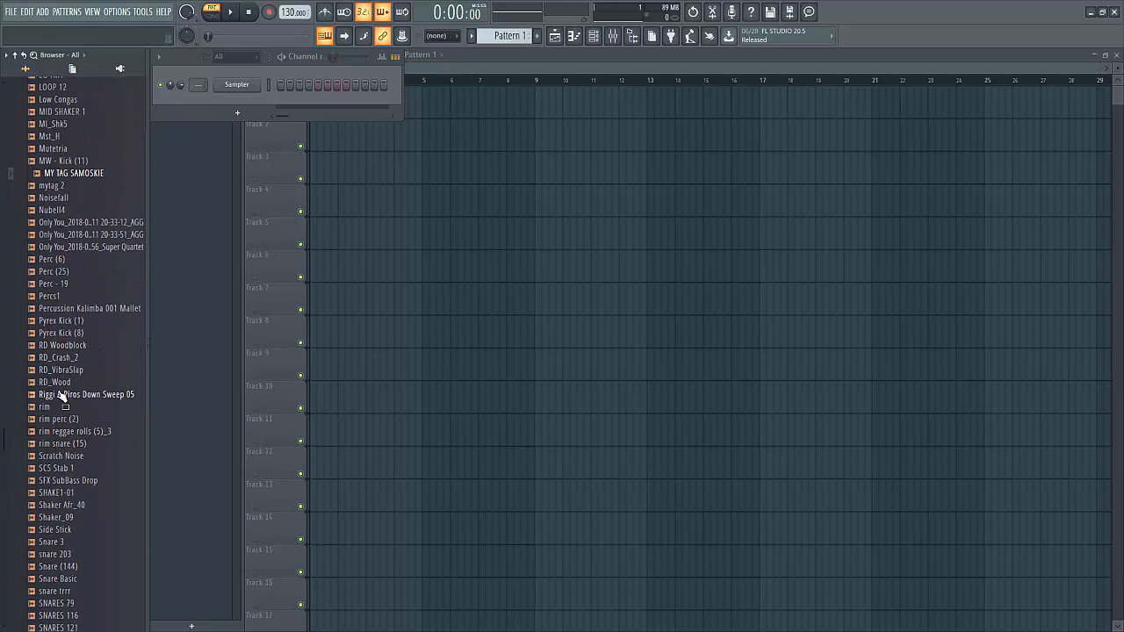
left_click_drag(4, 439, 5, 220)
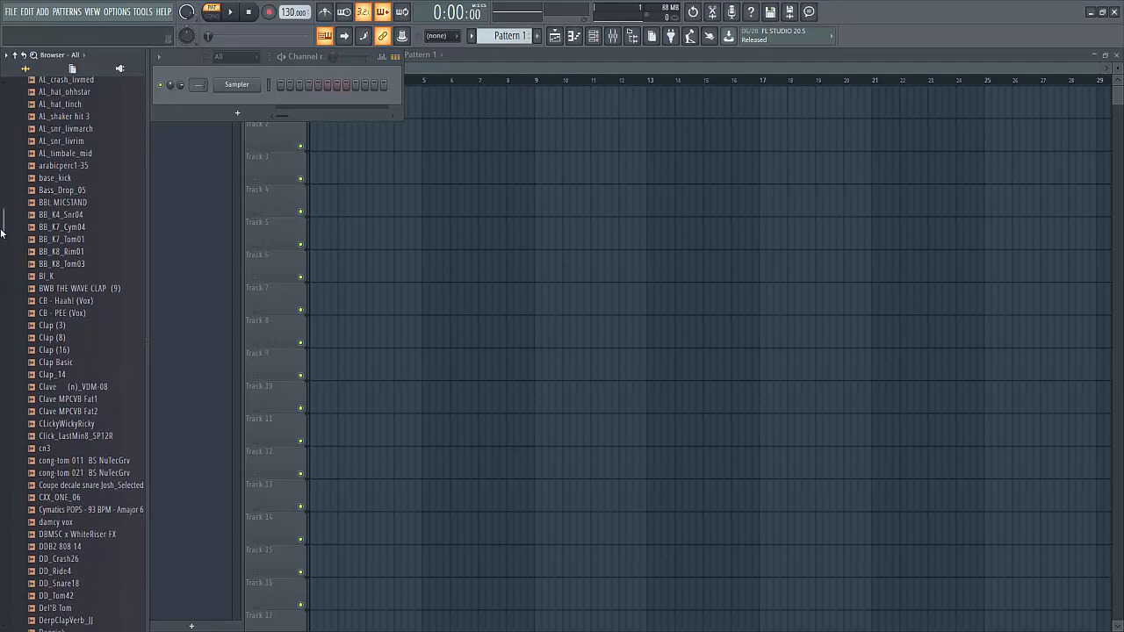
left_click_drag(3, 230, 2, 199)
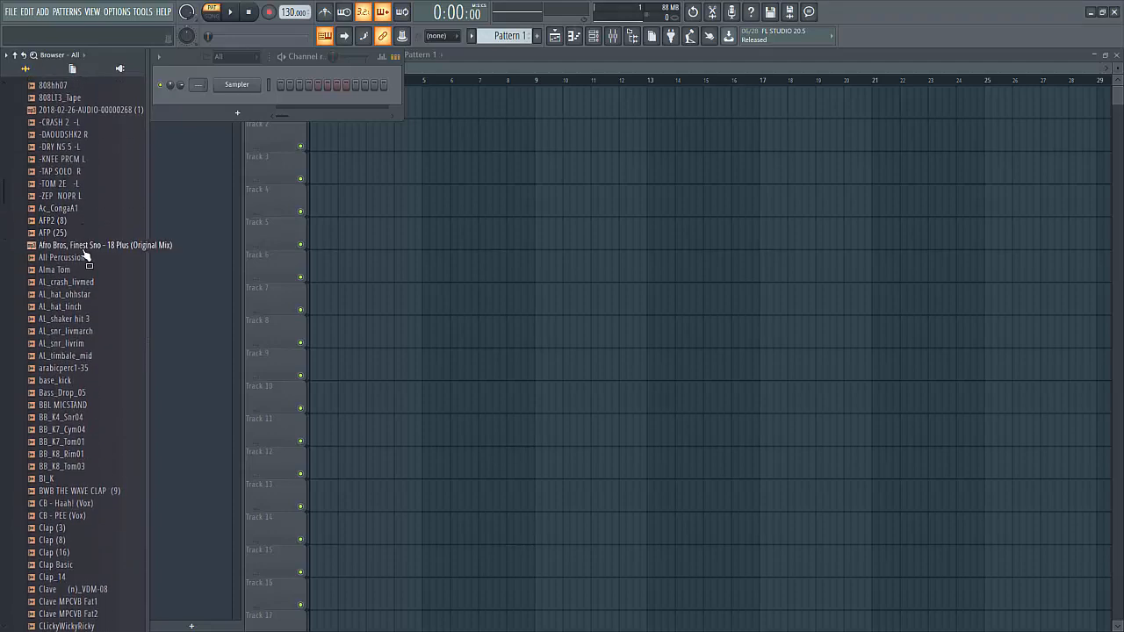
left_click(63, 580)
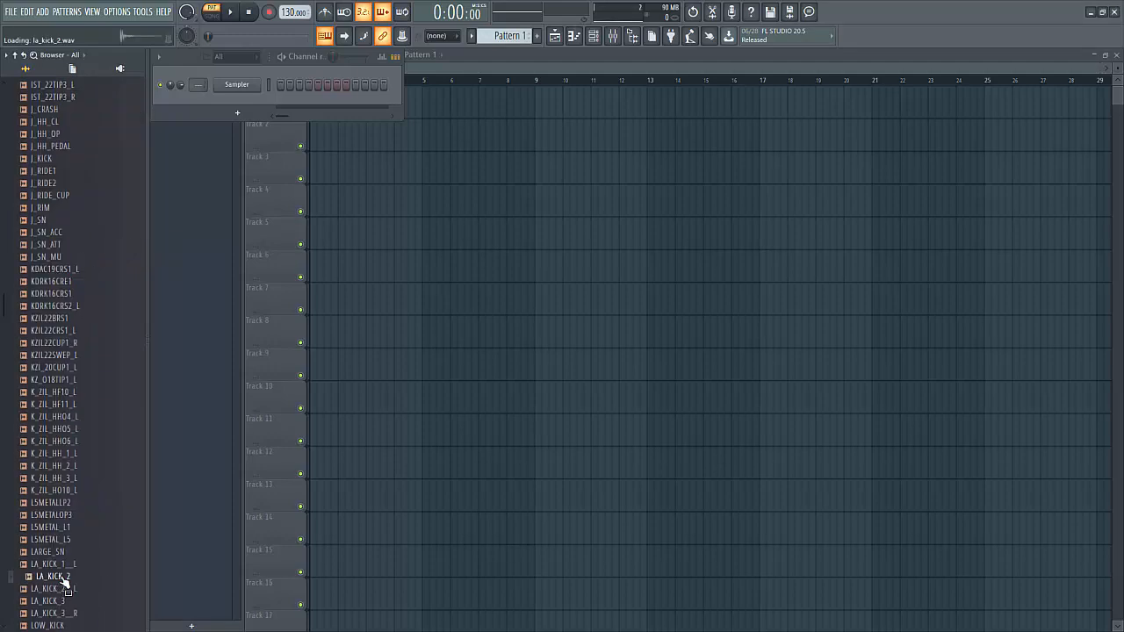
left_click_drag(67, 586, 223, 97)
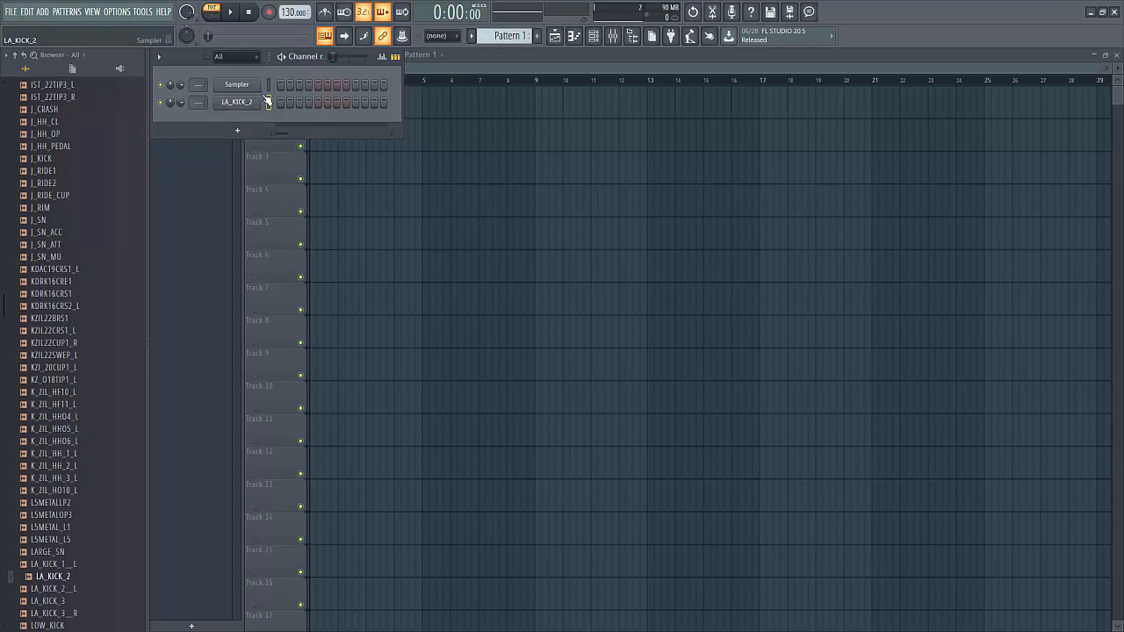
Step: Delete the default Sampler channel from the channel rack
right_click(252, 91)
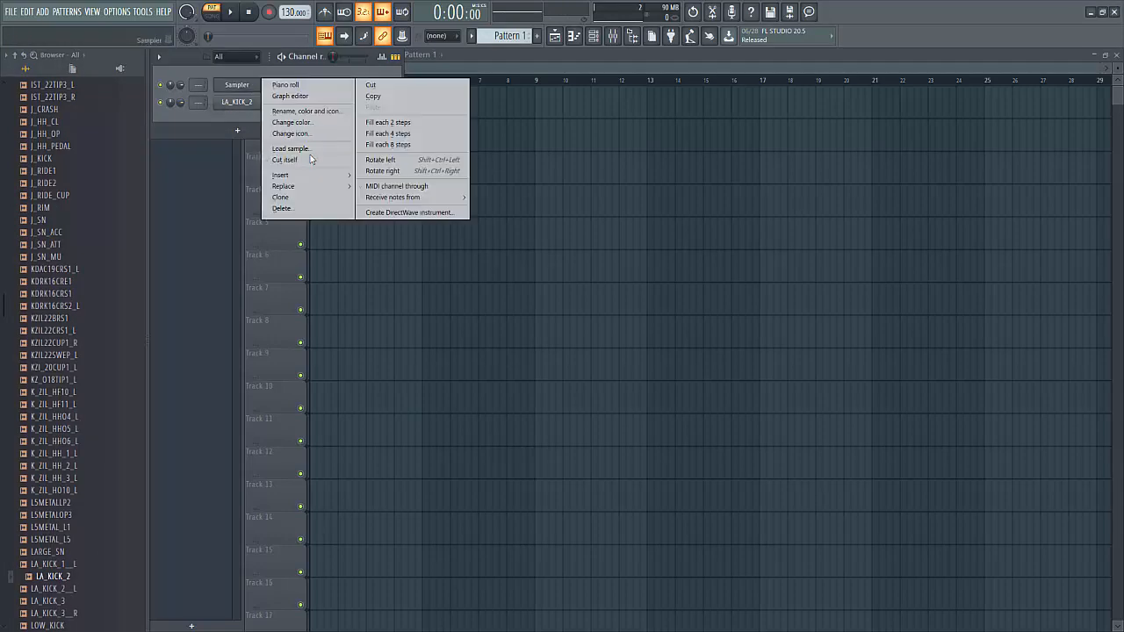
left_click(306, 206)
left_click(623, 352)
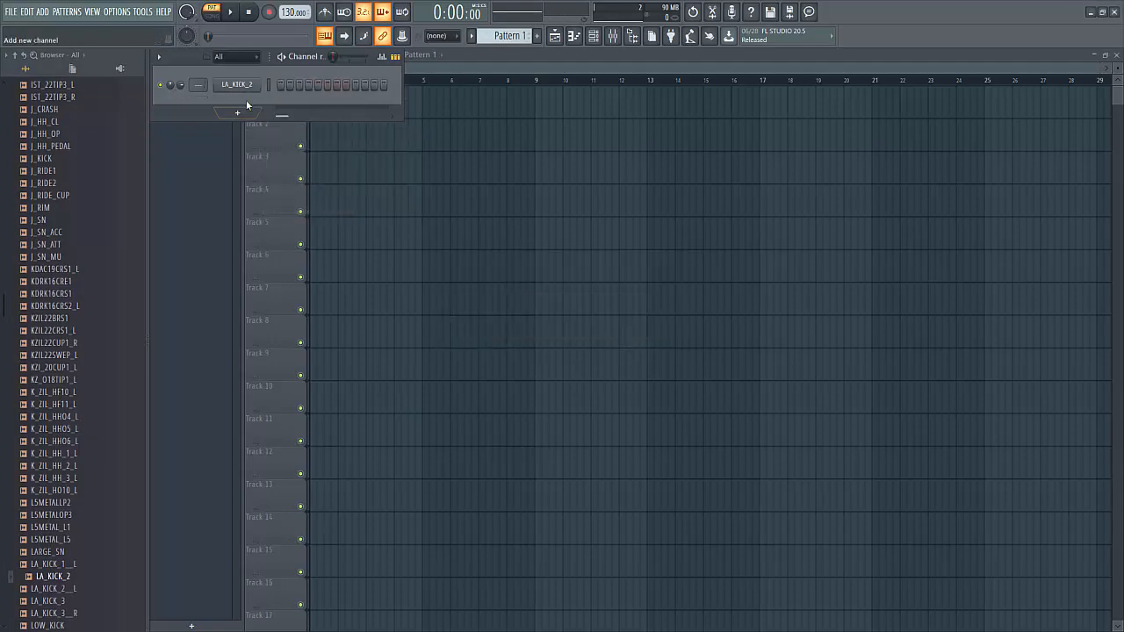
Step: Audition the LA_KICK_2 sample in its channel settings and raise its fade-out to shorten the tail
left_click(237, 84)
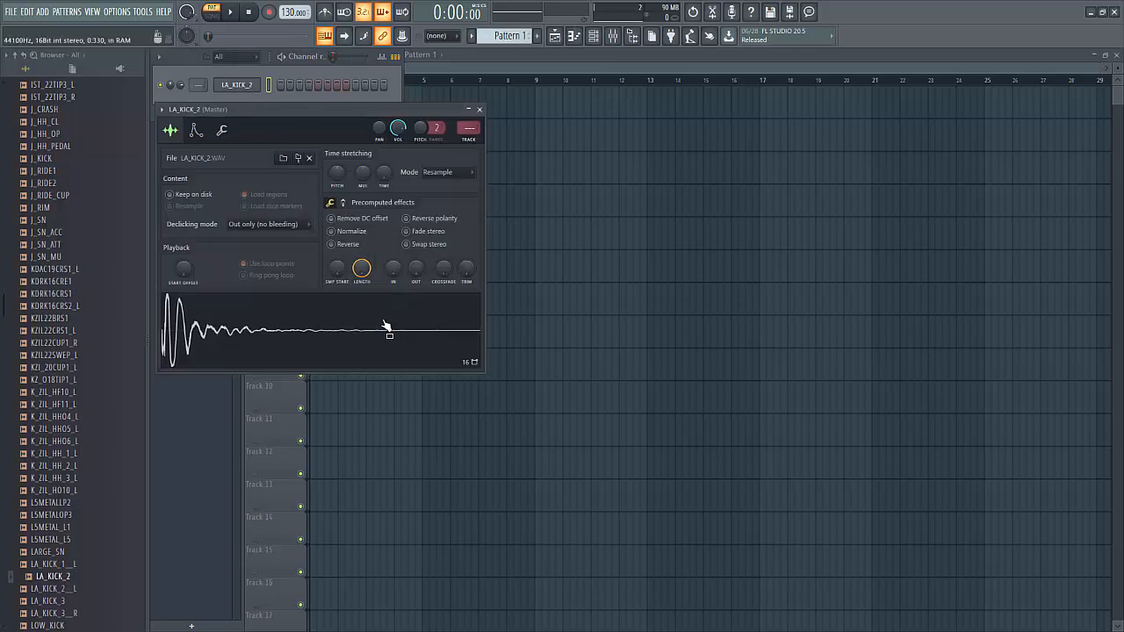
left_click(283, 325)
left_click(284, 325)
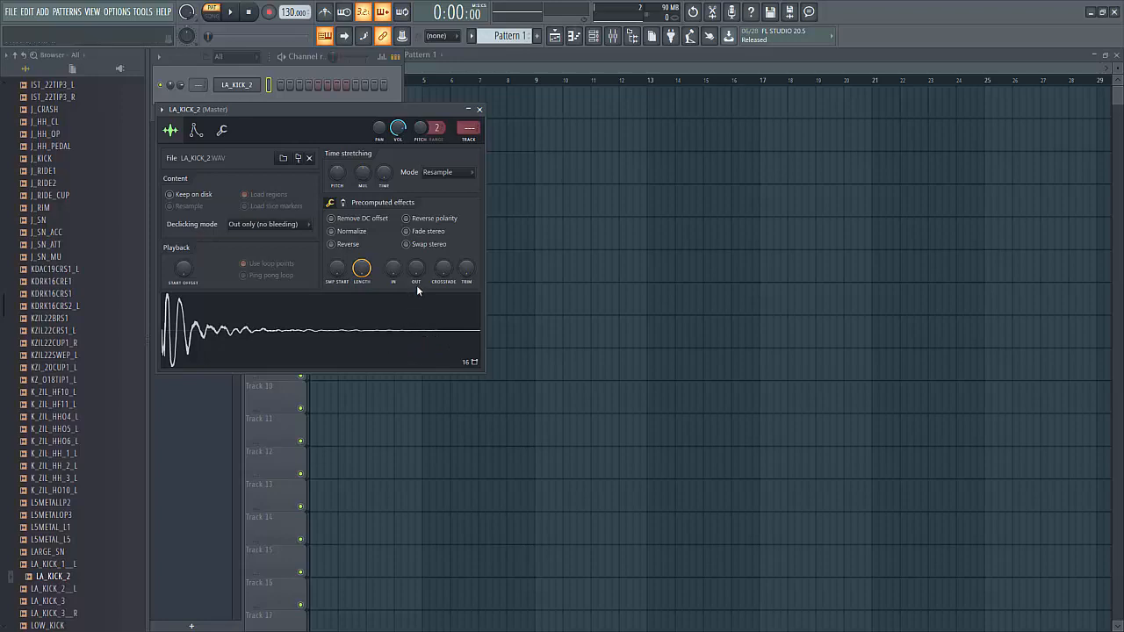
left_click_drag(415, 269, 415, 255)
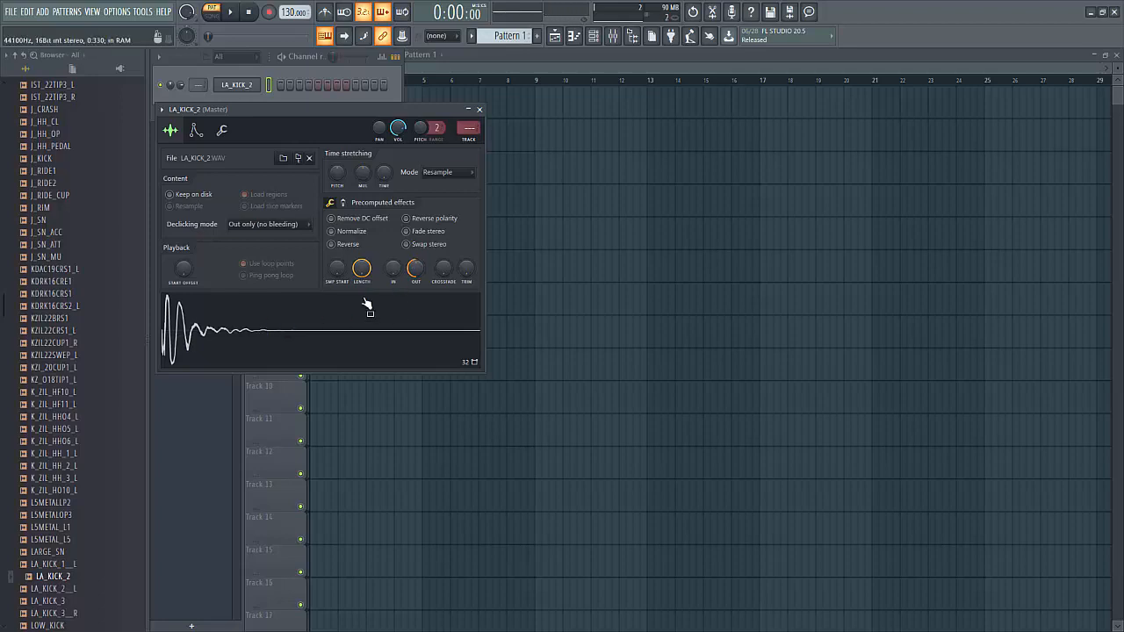
key("Escape")
Step: Add the Clap_14 sample as a channel below LA_KICK_2 and open its channel settings
scroll(67, 352, "up", 10)
left_click_drag(68, 434, 228, 95)
left_click(235, 102)
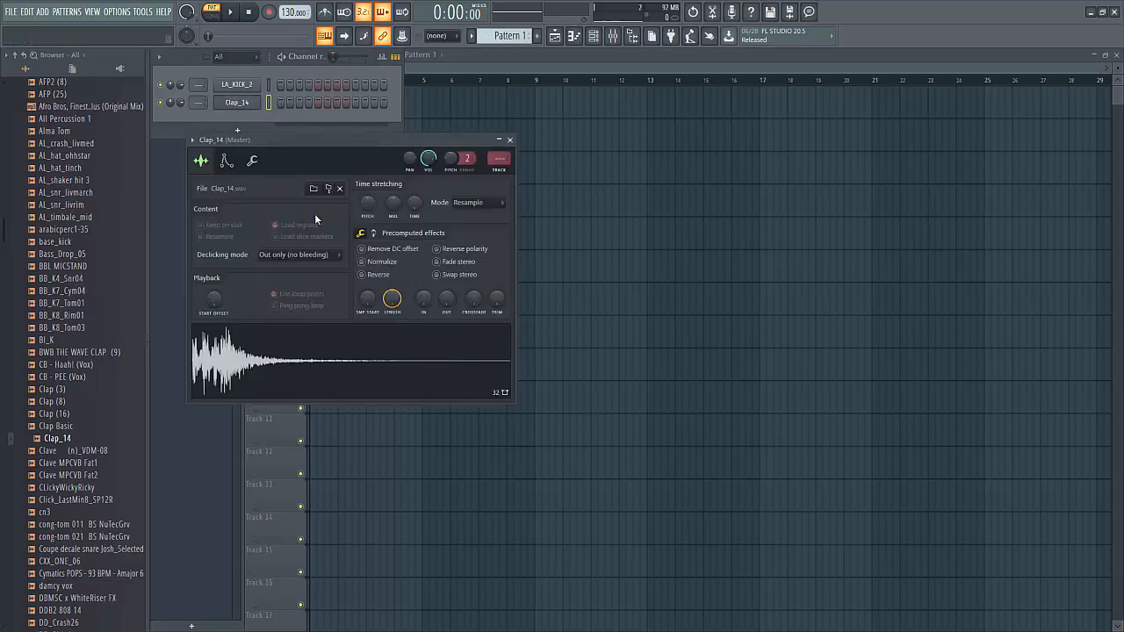
Step: Audition the Clap_14 sample, try a stronger fade-out on it and reset the fade-out to default
left_click(301, 366)
mouse_move(301, 366)
left_mouse_down()
mouse_move(255, 367)
mouse_move(282, 360)
left_mouse_up()
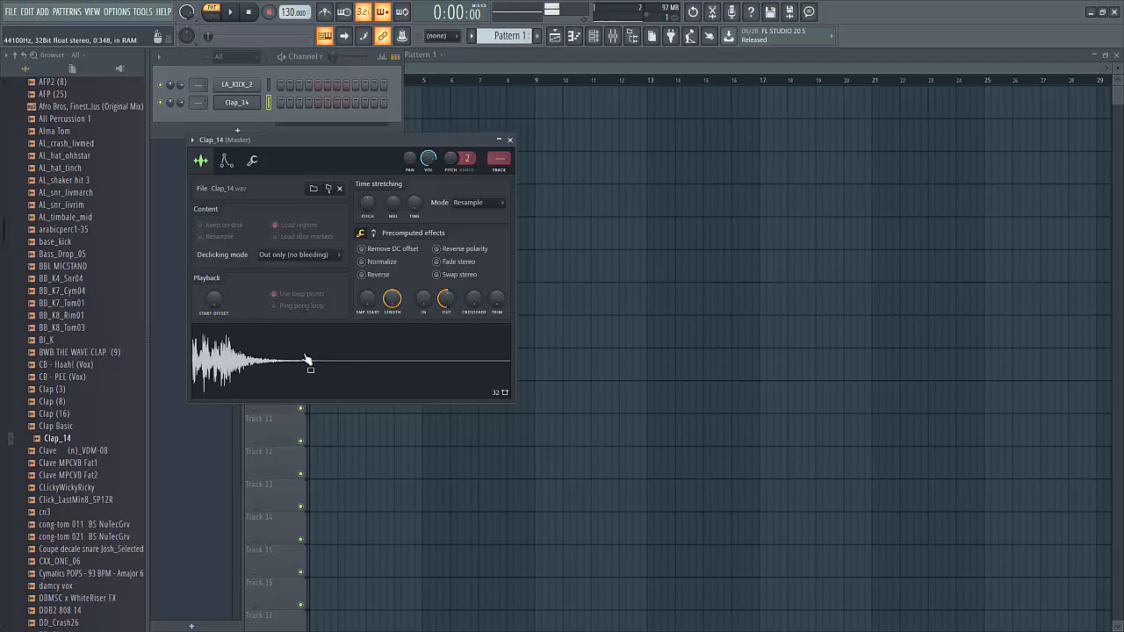
right_click(446, 299)
left_click(452, 308)
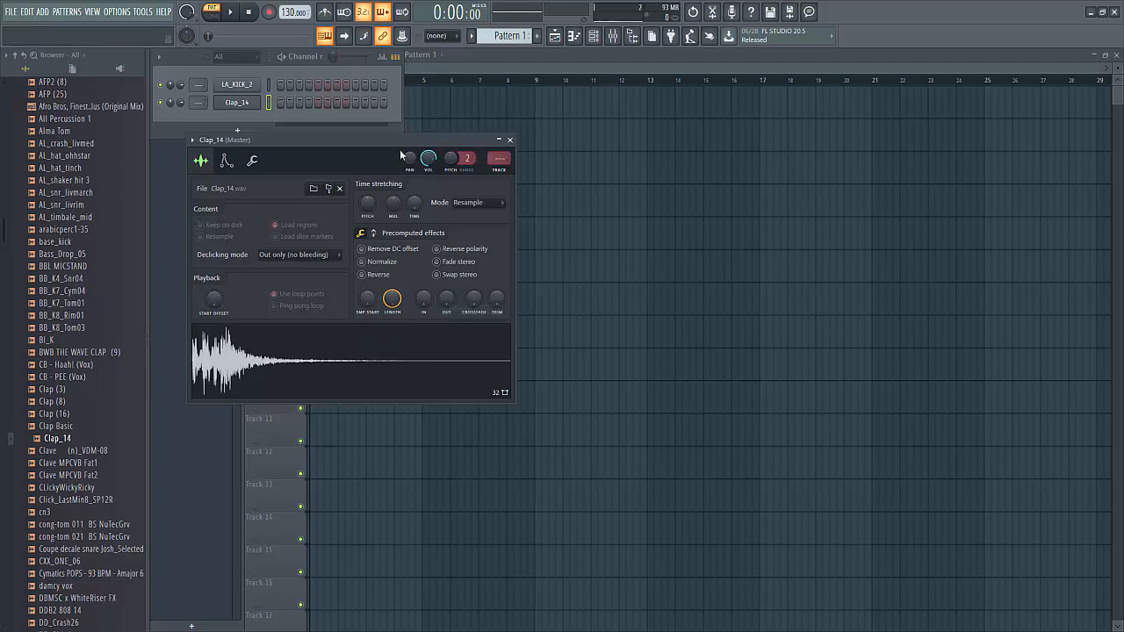
Step: Route the Clap_14 channel to mixer insert 1 and load Fruity Parametric EQ 2 in its first effect slot
left_click(613, 35)
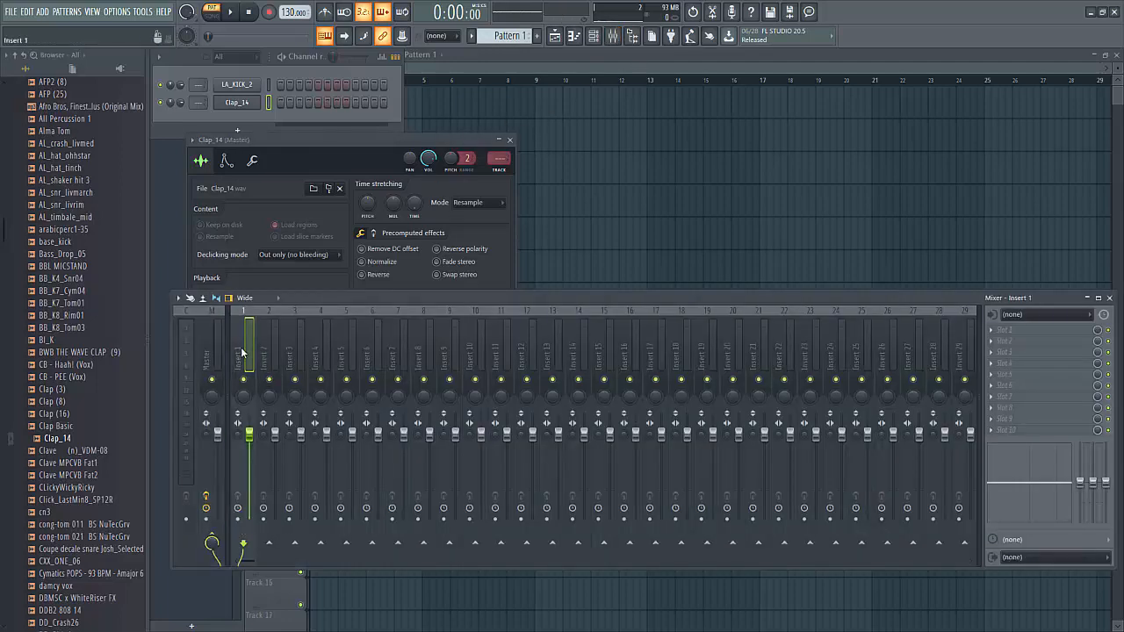
right_click(244, 351)
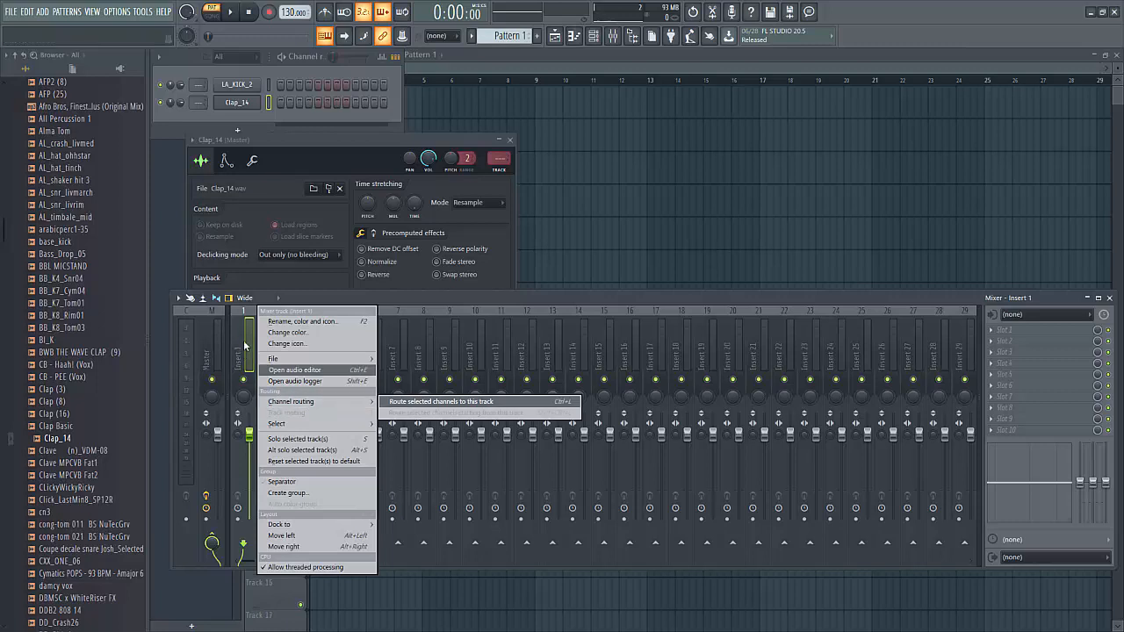
left_click(246, 358)
right_click(246, 357)
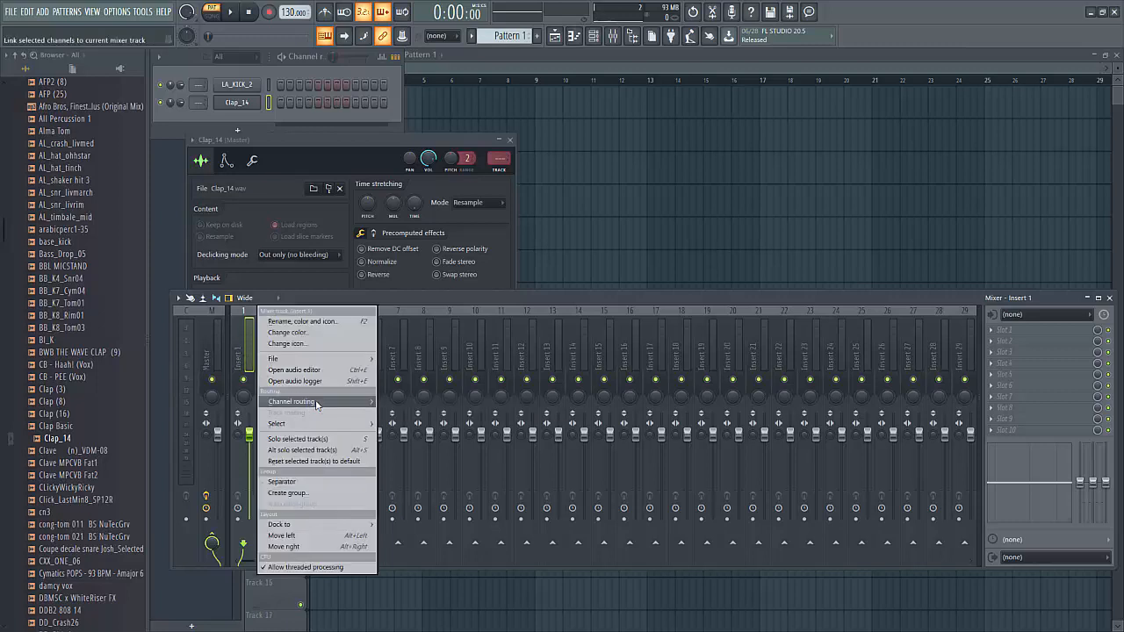
mouse_move(317, 404)
left_click(422, 403)
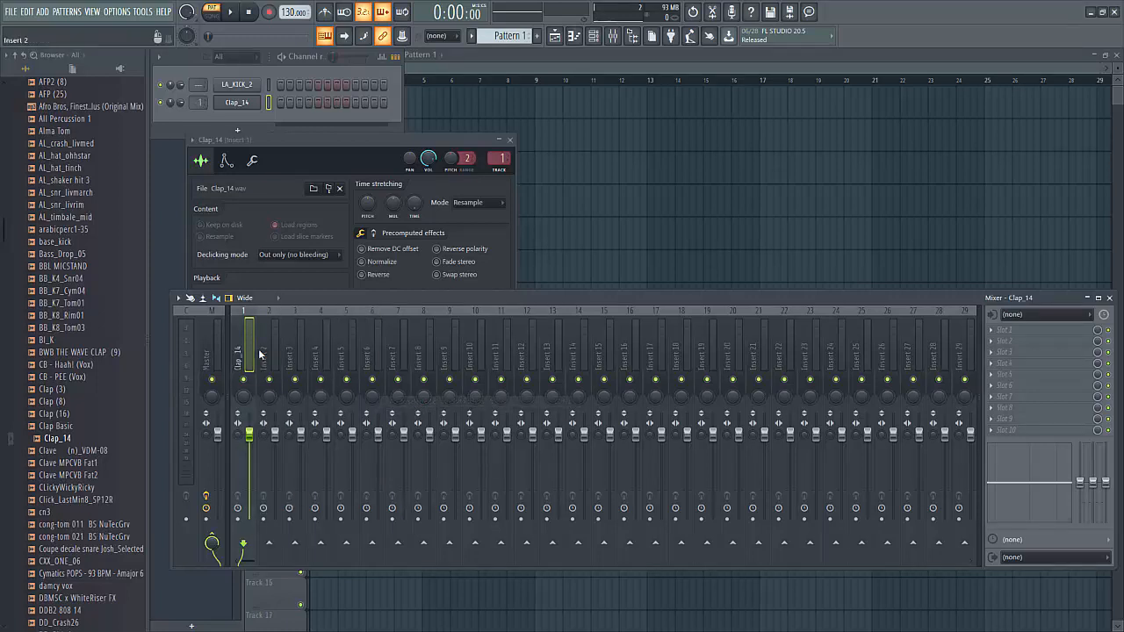
left_click(1078, 332)
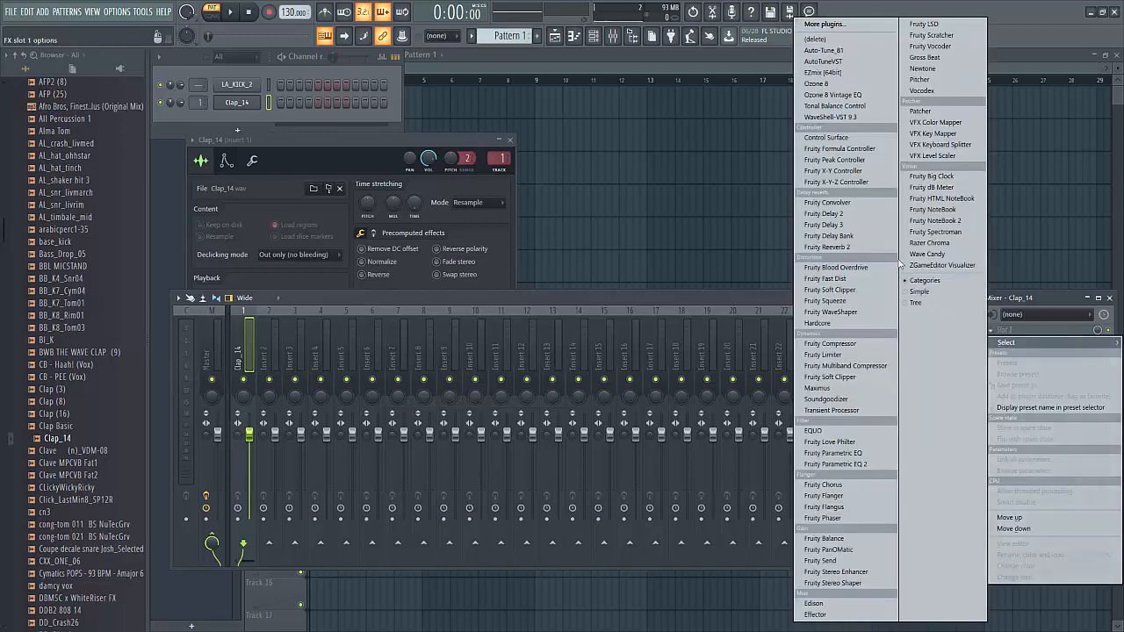
left_click(865, 465)
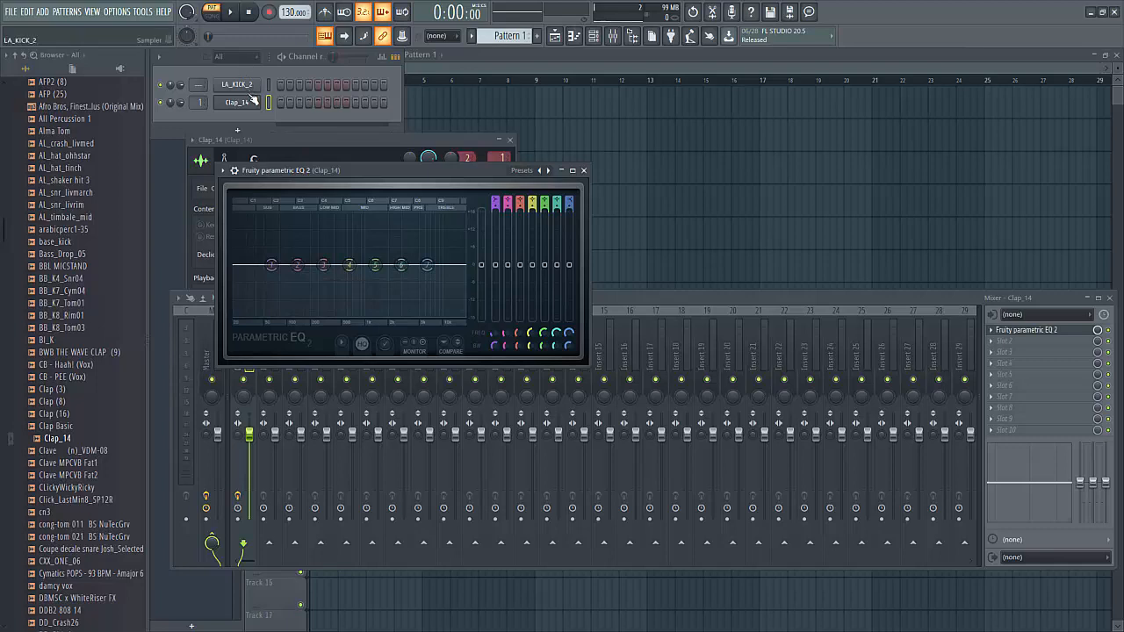
Step: Place test Clap_14 hits on steps 1, 5, 6 and 10, move the EQ window aside and play the pattern
left_click(281, 103)
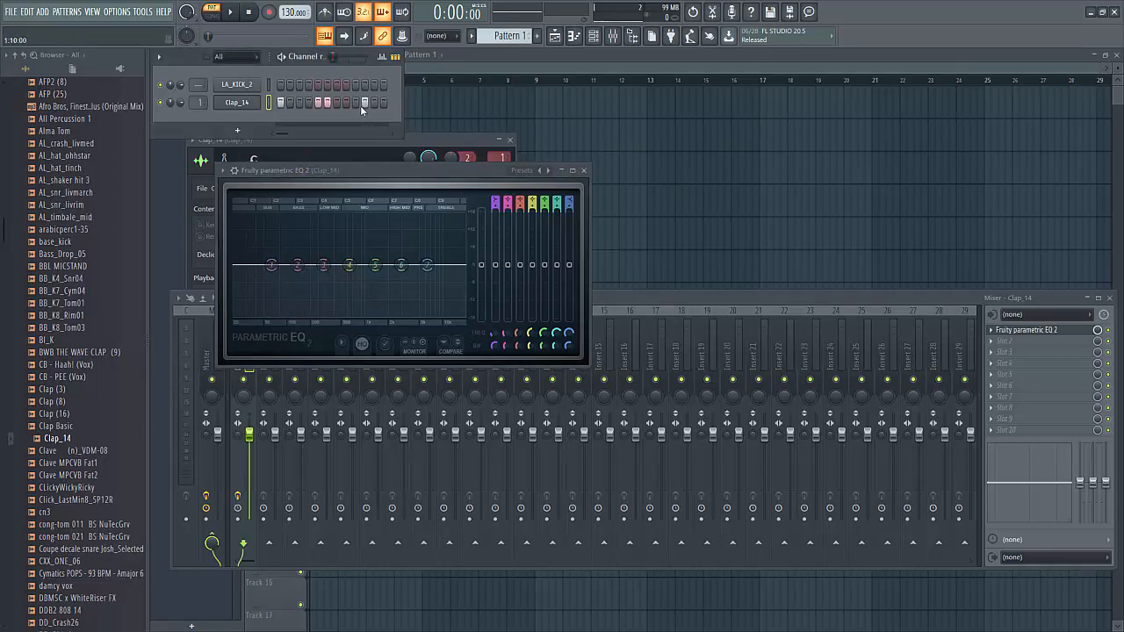
left_click_drag(320, 173, 442, 189)
left_click(233, 13)
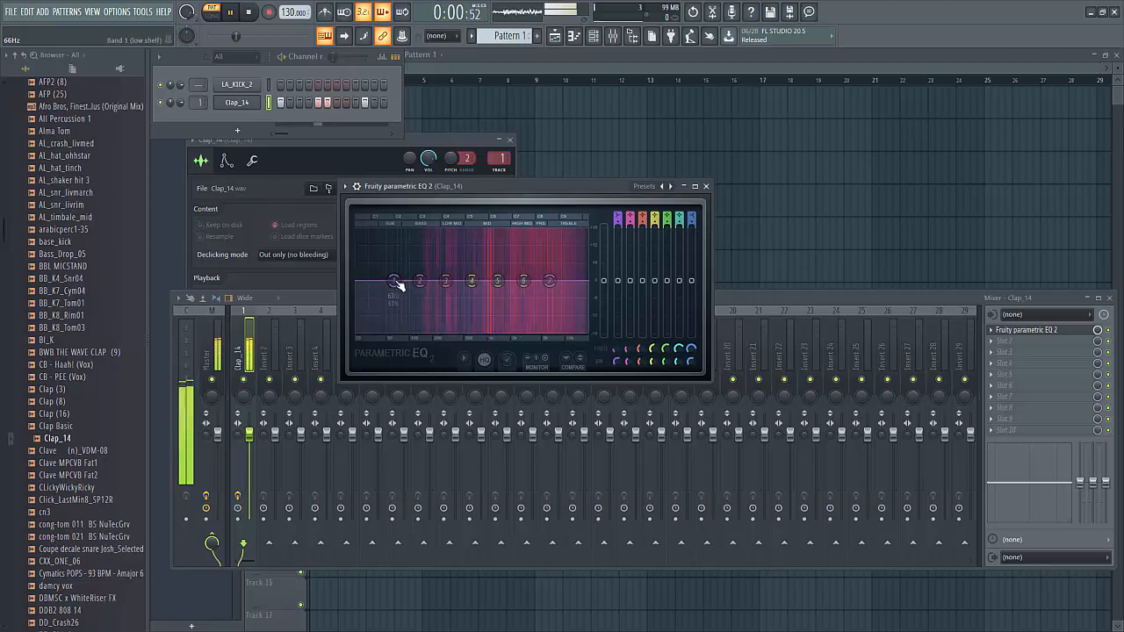
Step: Boost band 2 of the clap's EQ near 187 Hz and pull it back down while listening to the pattern
key("space")
left_click_drag(420, 281, 427, 263)
key("space")
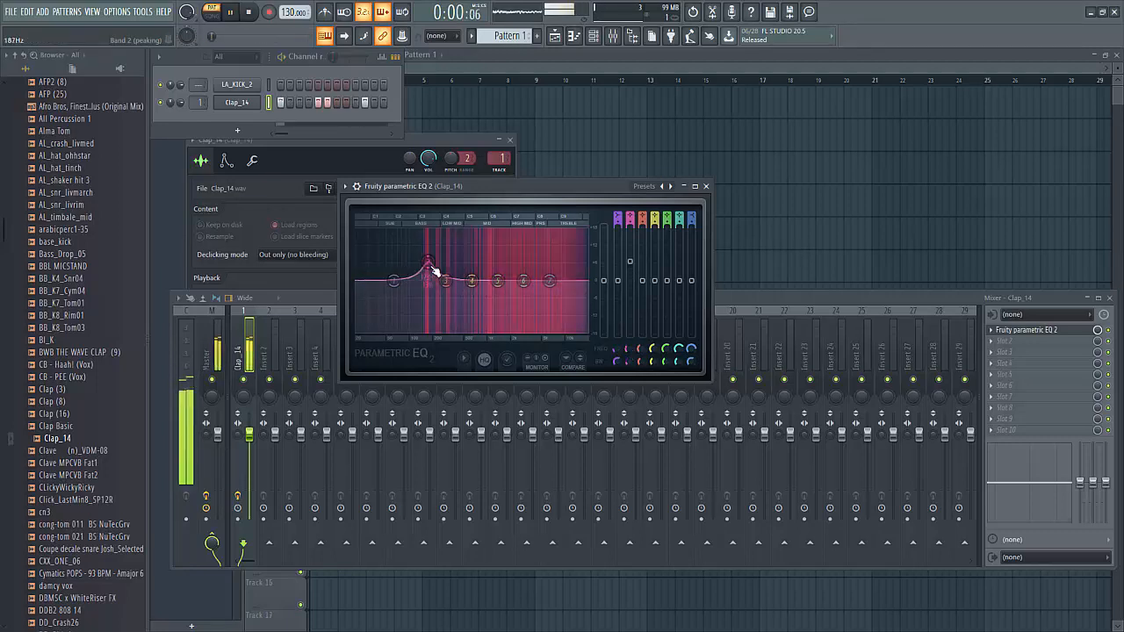
left_click_drag(431, 265, 430, 286)
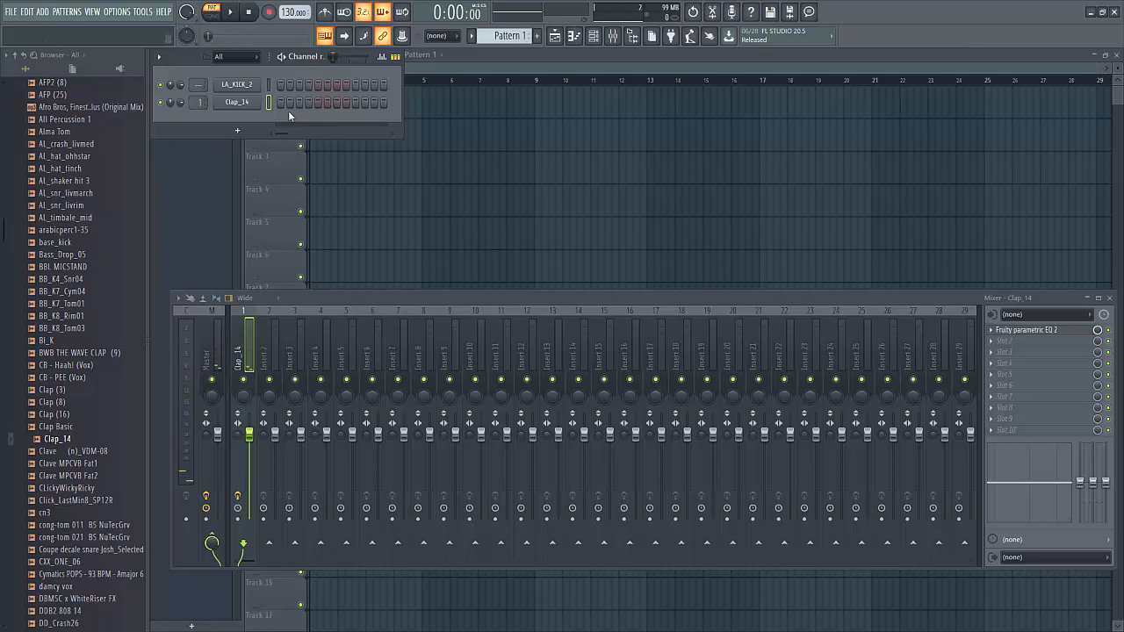
Step: In the LA_KICK_2 piano roll, place C5 notes on every beat of bars 1 and 2
right_click(248, 91)
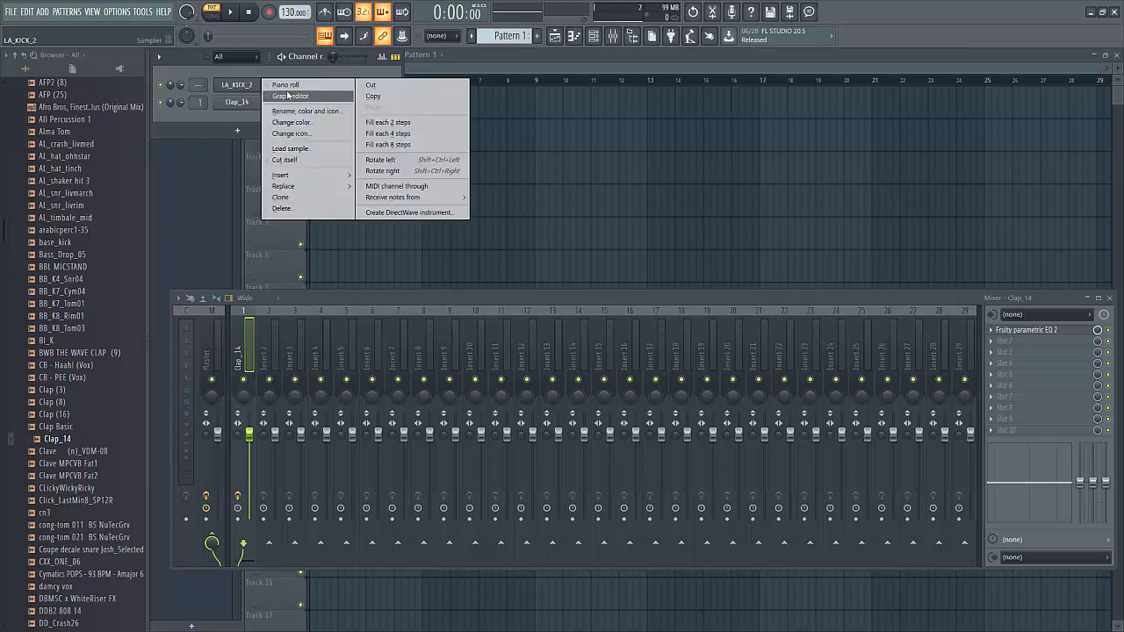
left_click(281, 86)
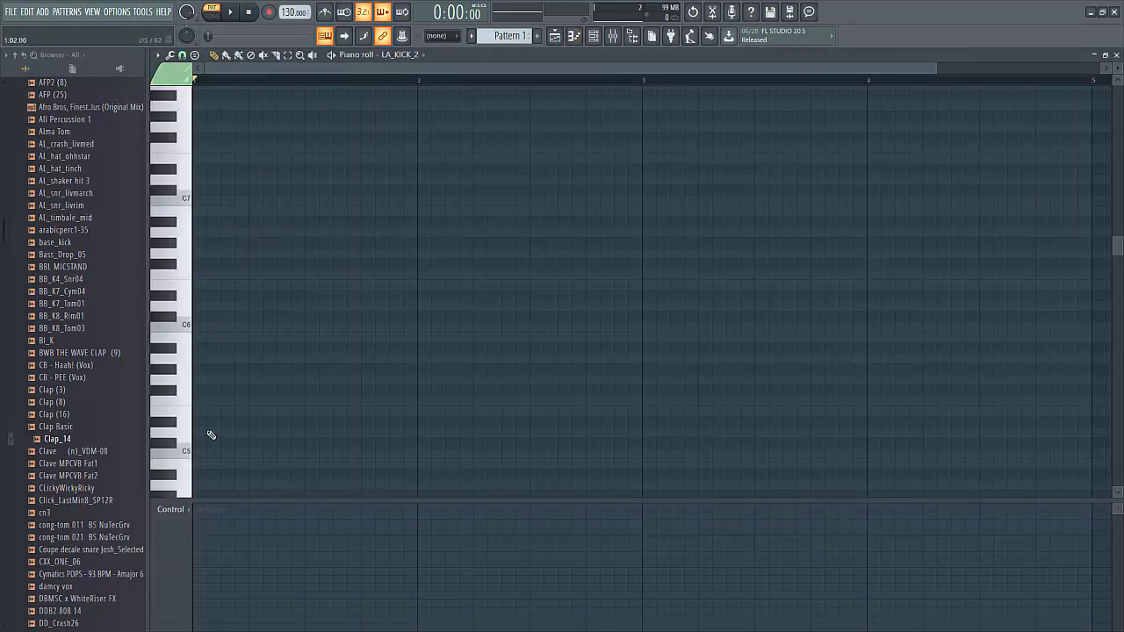
key("space")
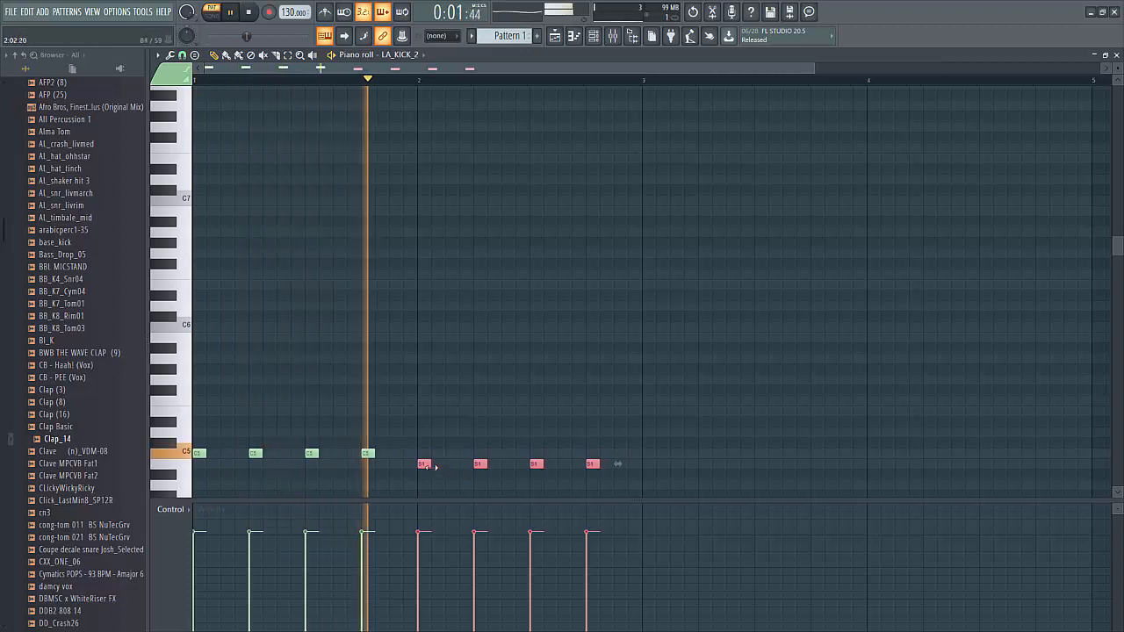
left_click_drag(423, 463, 424, 453)
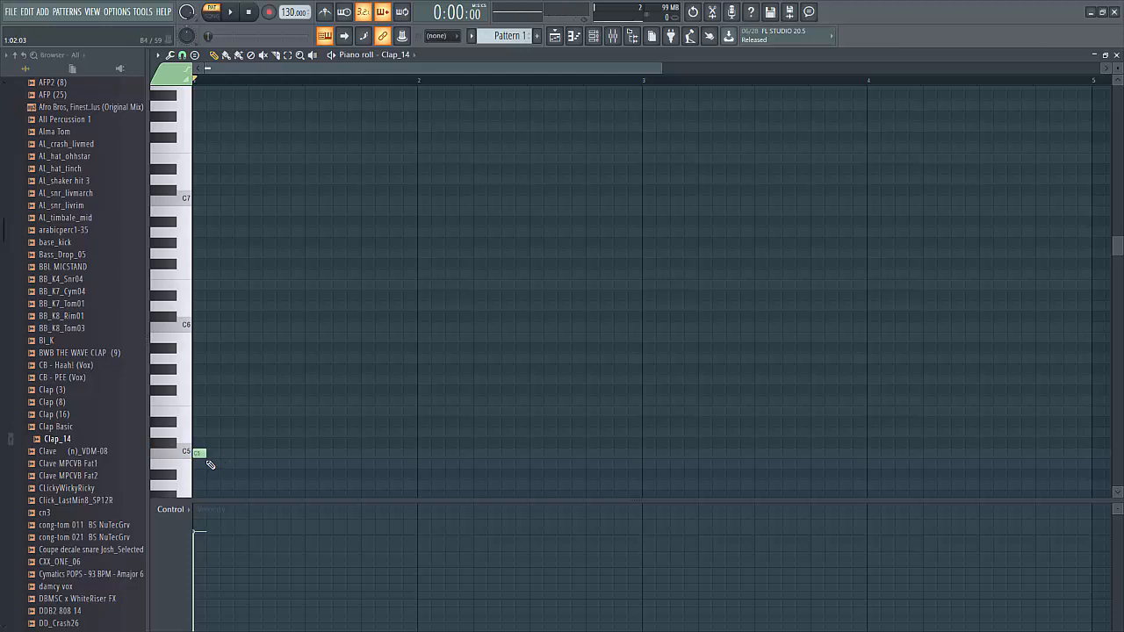
Step: Audition pitches for the clap in the Clap_14 piano roll and move its first note to F5
left_click_drag(200, 453, 197, 327)
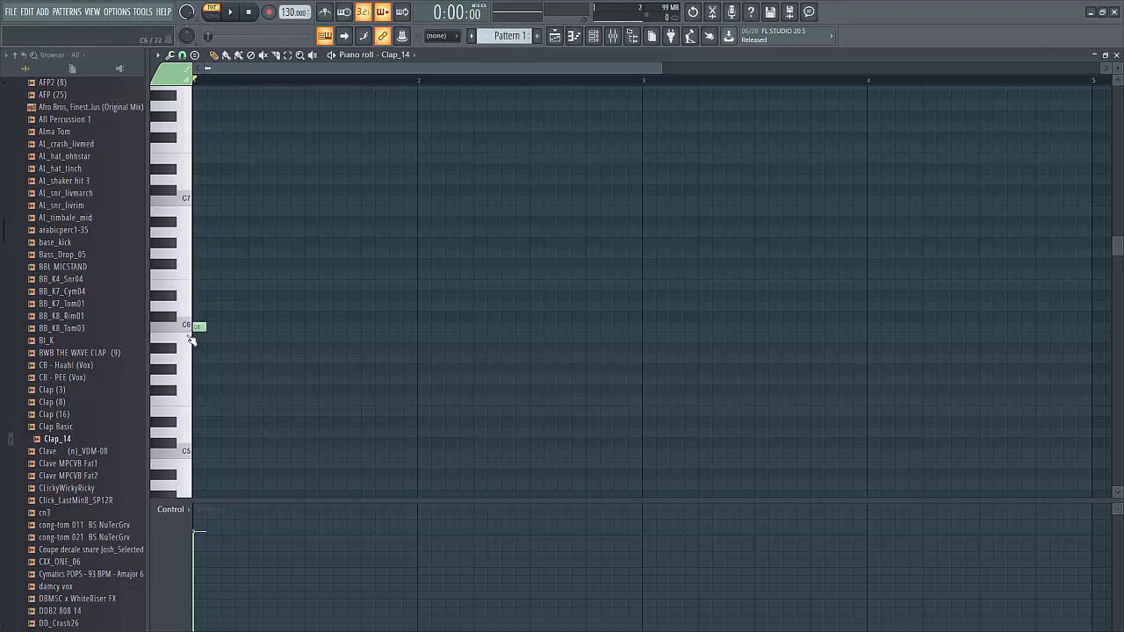
left_click(182, 366)
left_click(182, 361)
left_click(181, 379)
left_click(176, 393)
left_click(172, 391)
left_click(186, 407)
left_click_drag(199, 327, 201, 404)
Step: Place Clap_14 F5 notes on steps 1, 4, 7, 11 and 13 of bar 1, and duplicate the rhythm across four bars
left_click(251, 400)
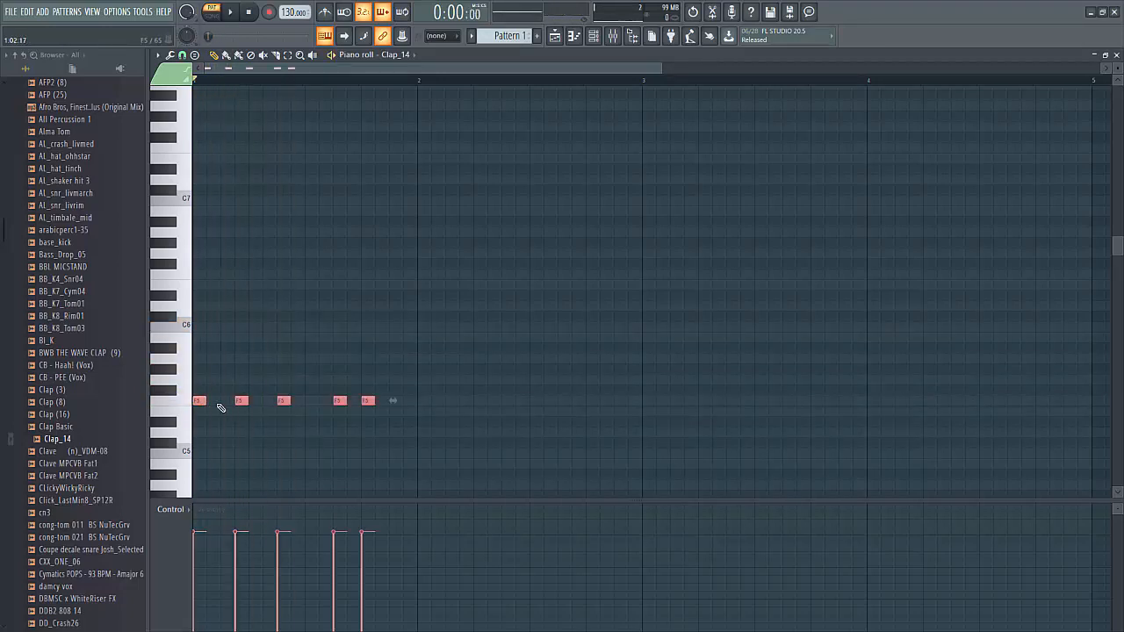
key("space")
key("ctrl+b")
left_click_drag(621, 436, 196, 385)
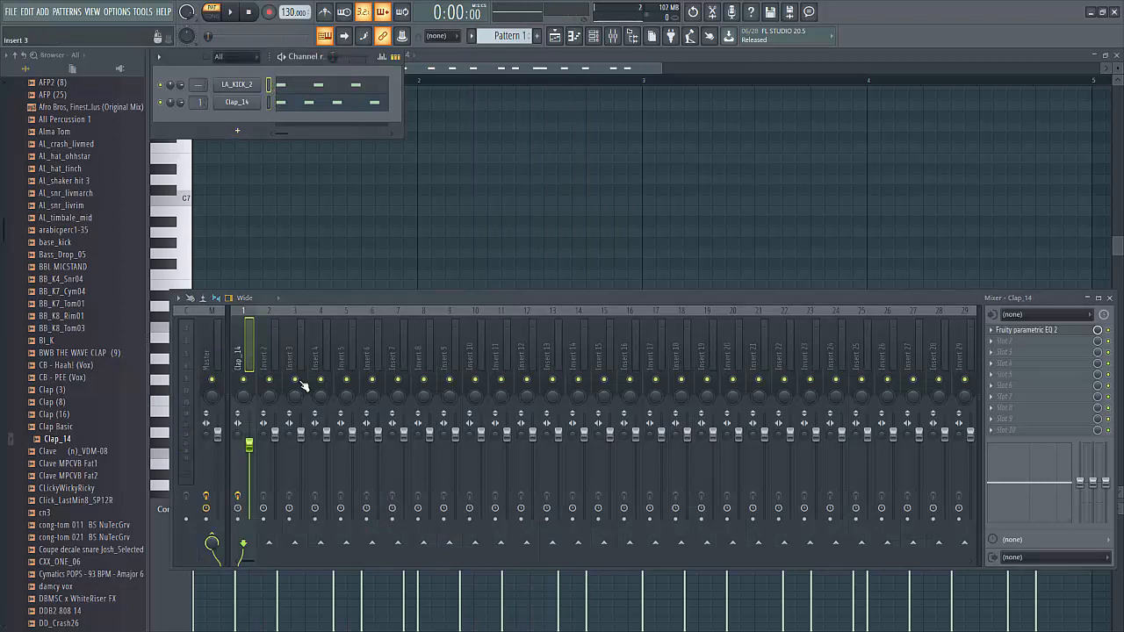
Step: Route the LA_KICK_2 channel to mixer track 2
left_click(272, 356)
right_click(271, 356)
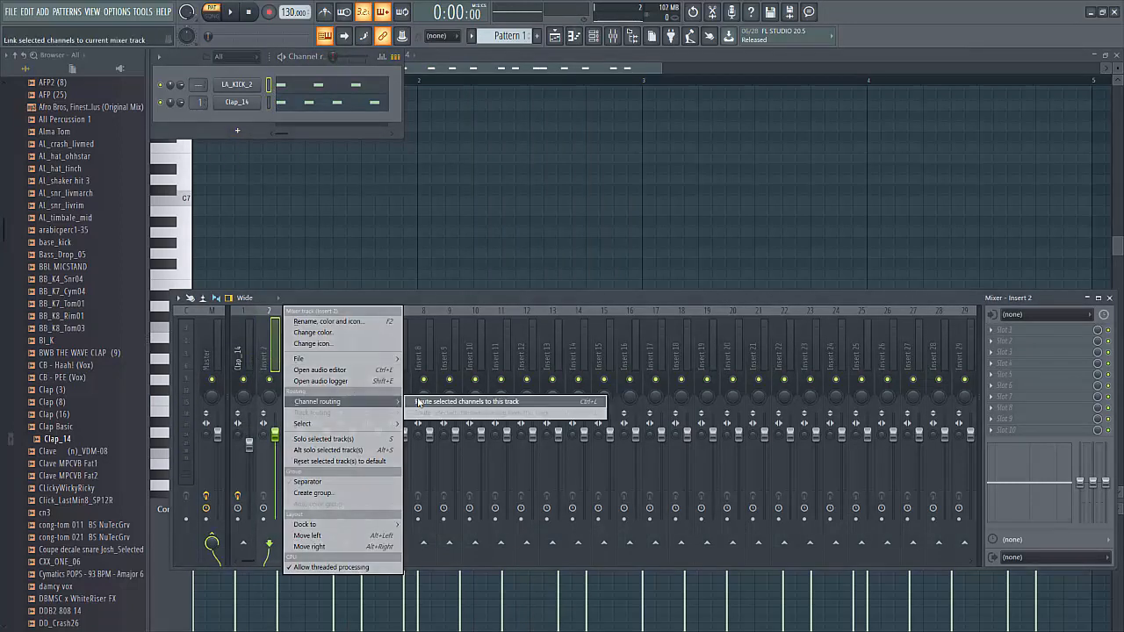
left_click(466, 403)
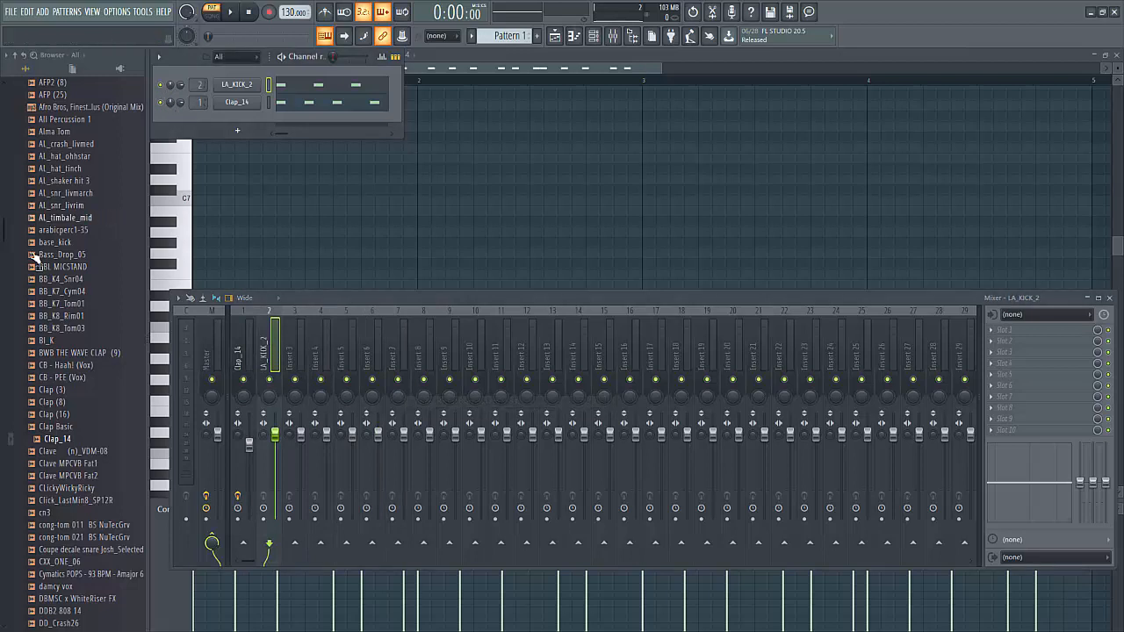
Step: Place Pattern 1 at bar 1 of playlist Track 1 and the Finger Bongos 3 sample at the start of Track 2
left_click_drag(3, 236, 2, 170)
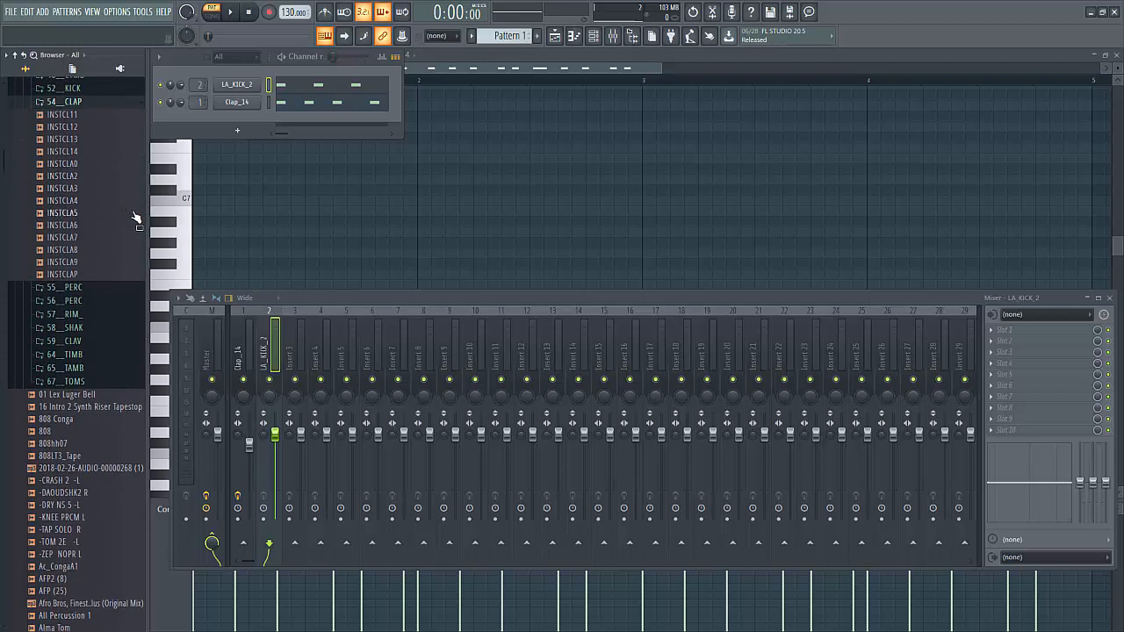
left_click(556, 35)
left_click_drag(321, 96, 303, 99)
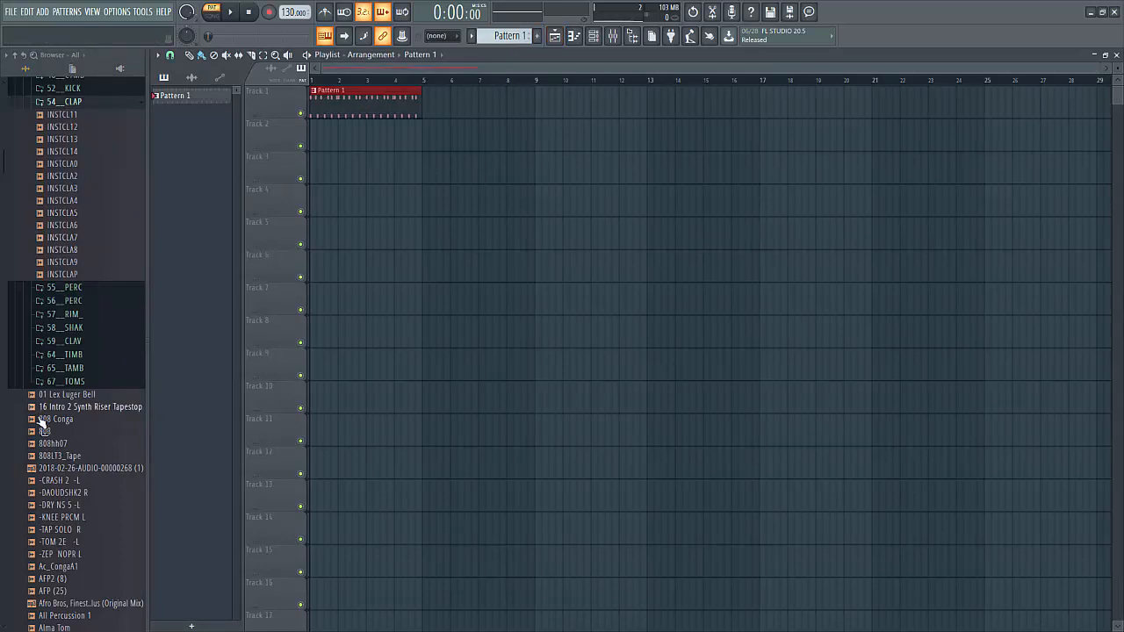
scroll(41, 423, "down", 10)
left_click_drag(79, 455, 313, 139)
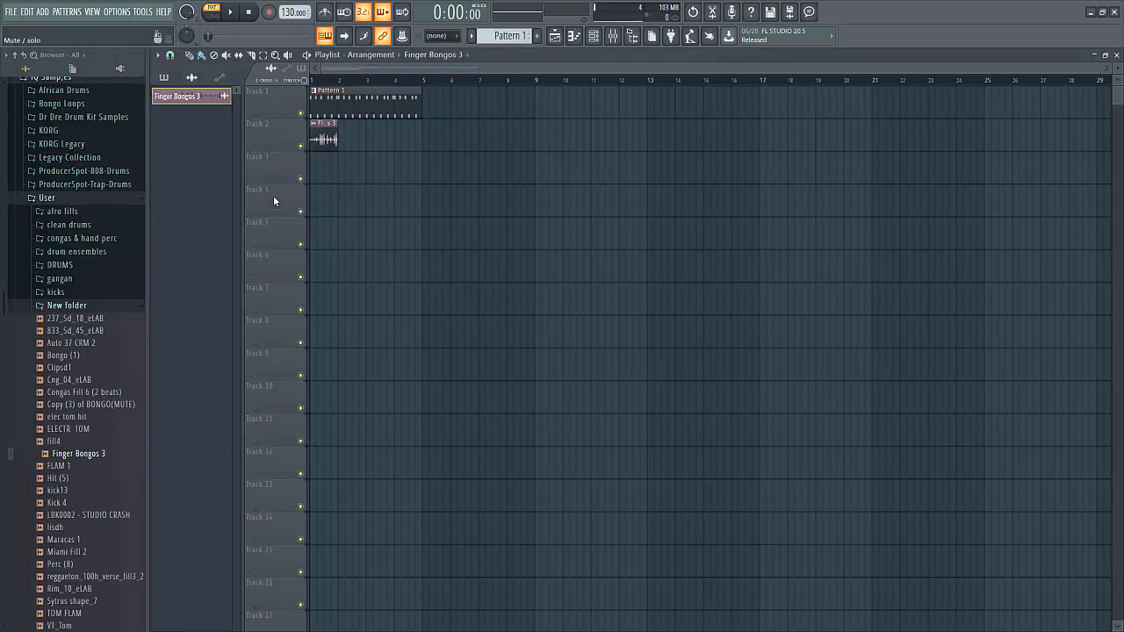
Step: Audition the samples from FLAM 1 to Miami Fill 2 in New folder, and place Maracas 1 on playlist Track 3
left_click(65, 466)
left_click(70, 480)
left_click(72, 492)
left_click(74, 504)
left_click(75, 516)
left_click(75, 527)
left_click(77, 539)
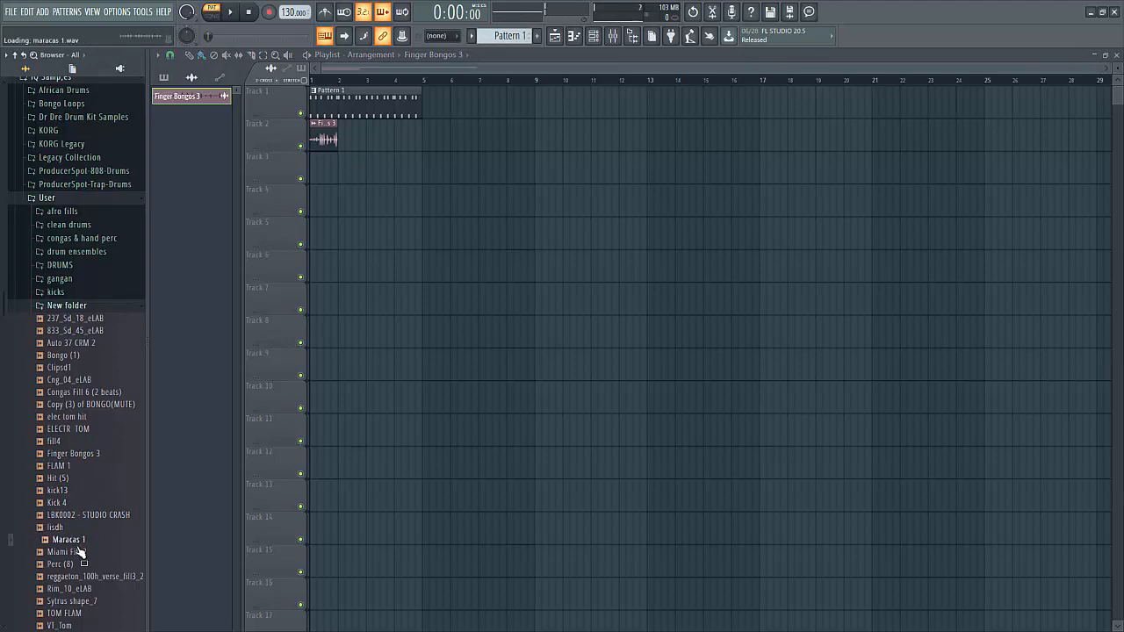
left_click(79, 552)
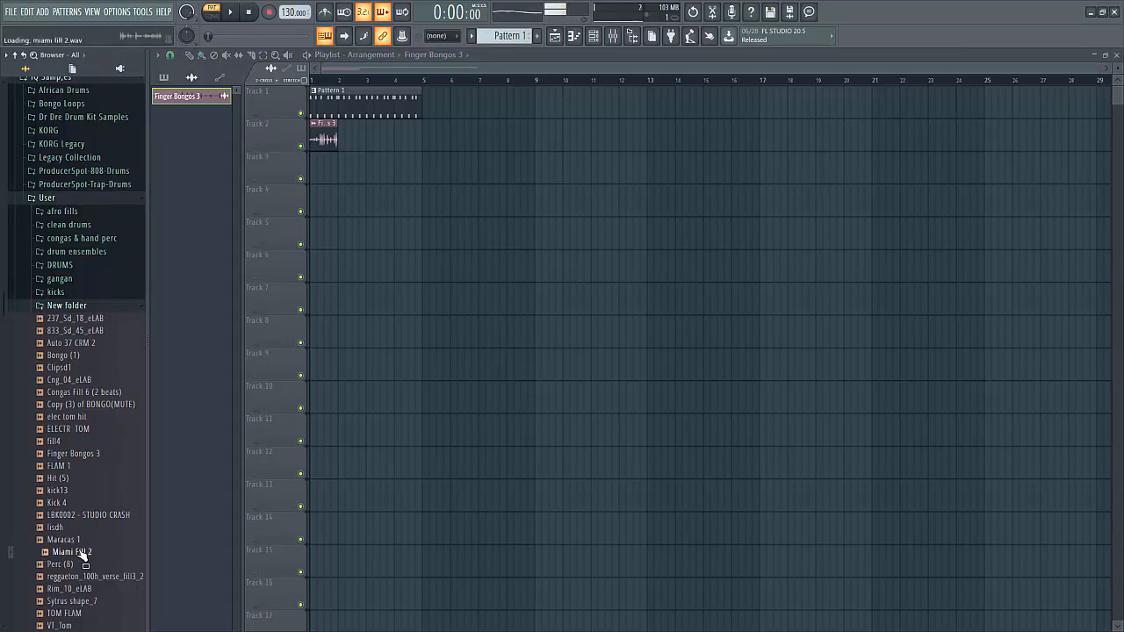
left_click(79, 542)
left_click_drag(79, 551, 322, 172)
Step: Audition more percussion samples in New folder and add Rim_10_eLAB and Perc (8) to the channel rack
left_click(88, 564)
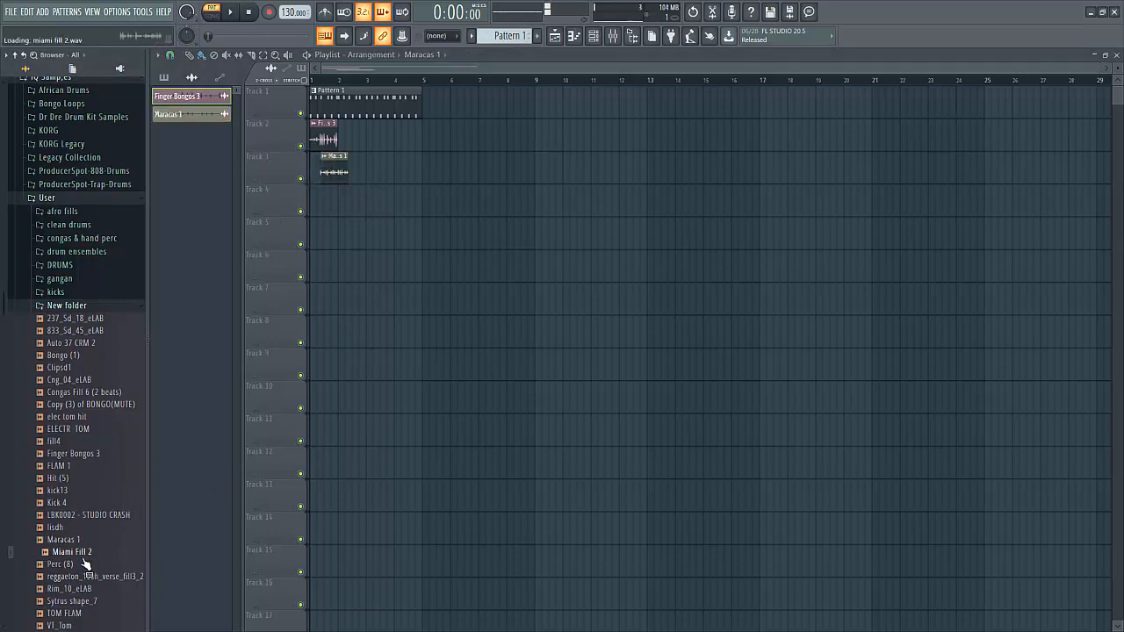
mouse_move(96, 584)
left_mouse_down()
mouse_move(71, 571)
mouse_move(92, 598)
left_mouse_up()
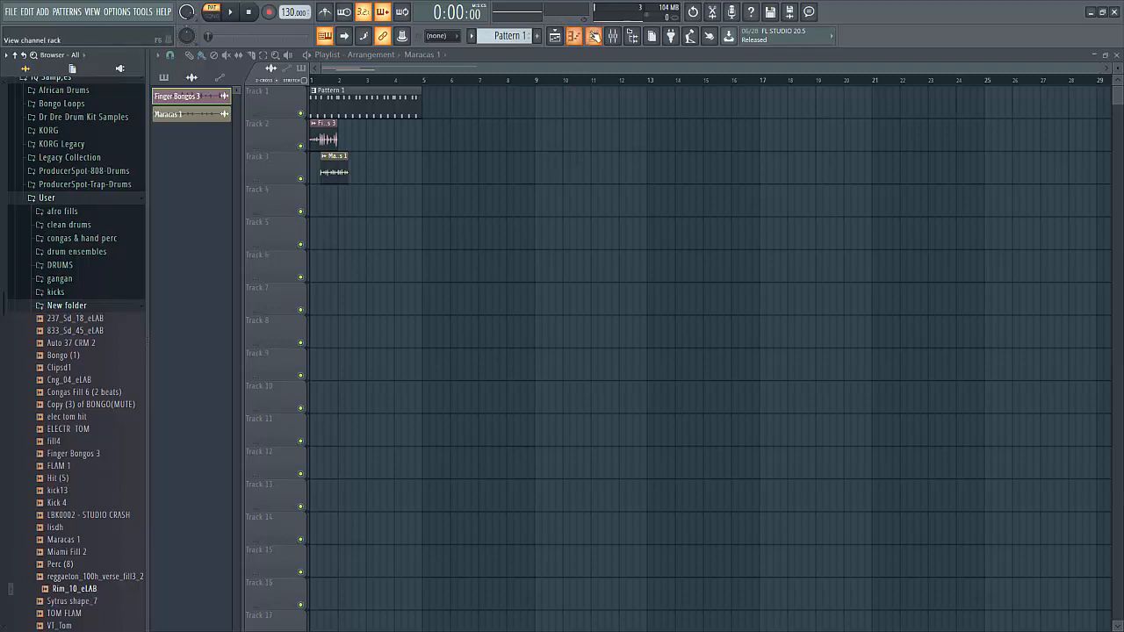
left_click(573, 35)
left_click_drag(90, 589, 237, 128)
left_click_drag(70, 563, 239, 146)
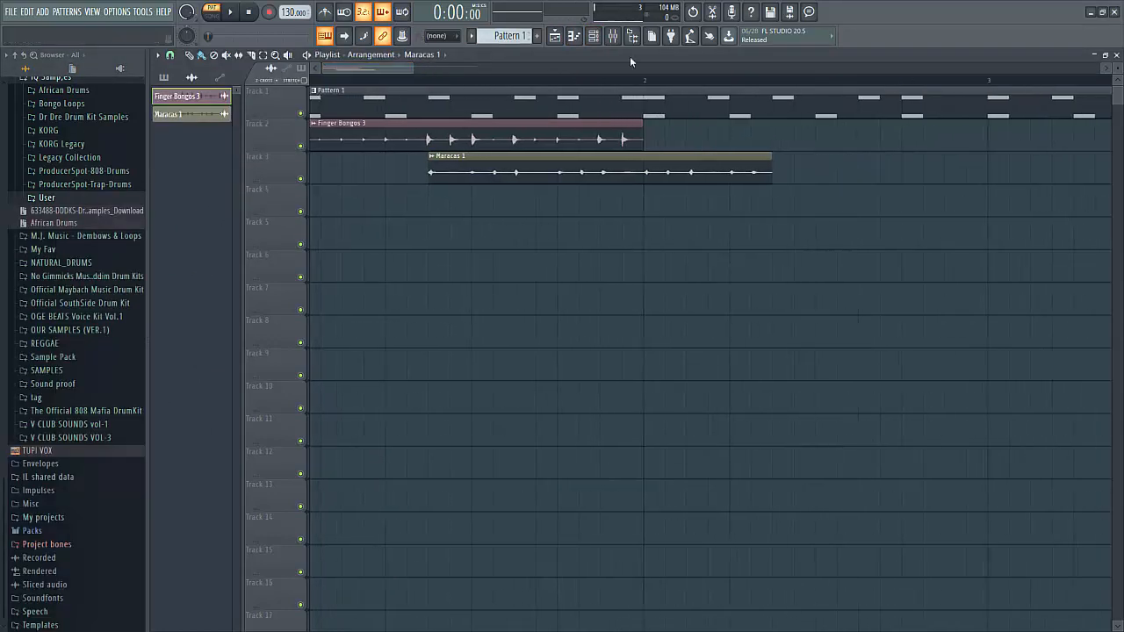
Step: Move the Maracas 1 clip to the start of bar 1 and duplicate it together with Finger Bongos 3 to fill four bars
left_click_drag(588, 166, 402, 161)
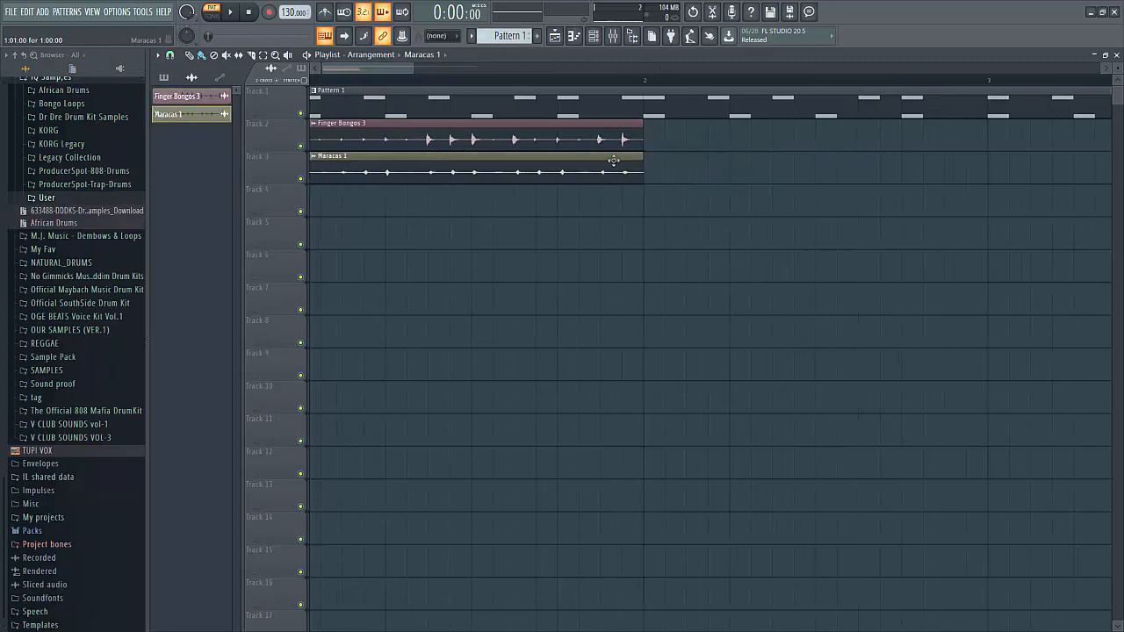
left_click_drag(660, 173, 617, 134)
left_click_drag(415, 66, 538, 58)
key("ctrl+b")
key("ctrl+b")
key("ctrl+b")
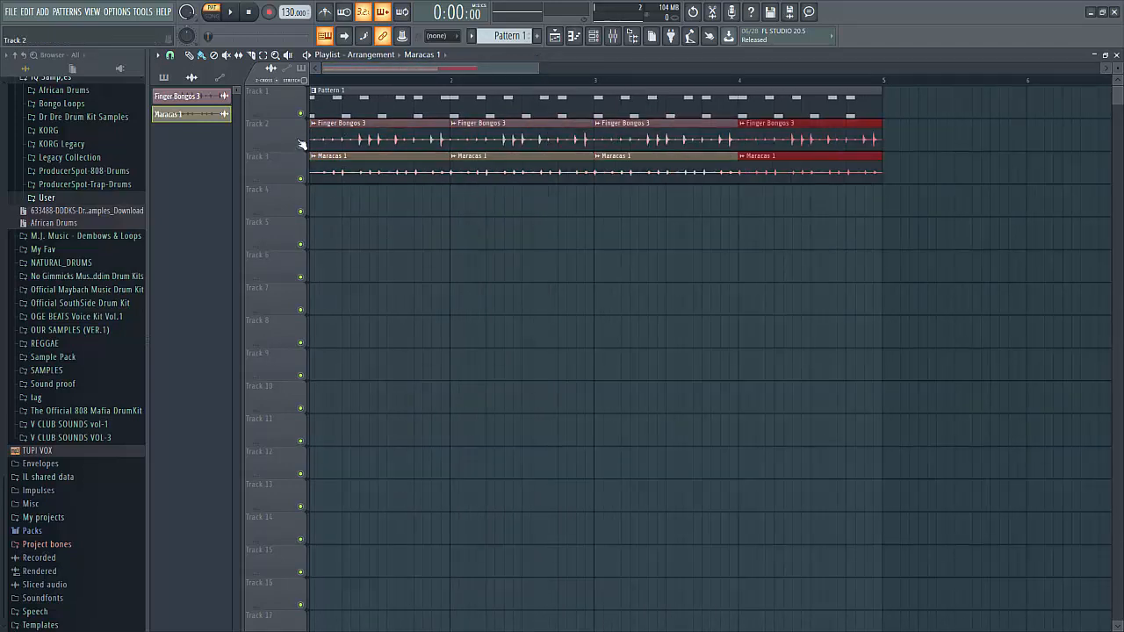
Step: Solo the Finger Bongos 3 track and listen to it in song mode
right_click(300, 146)
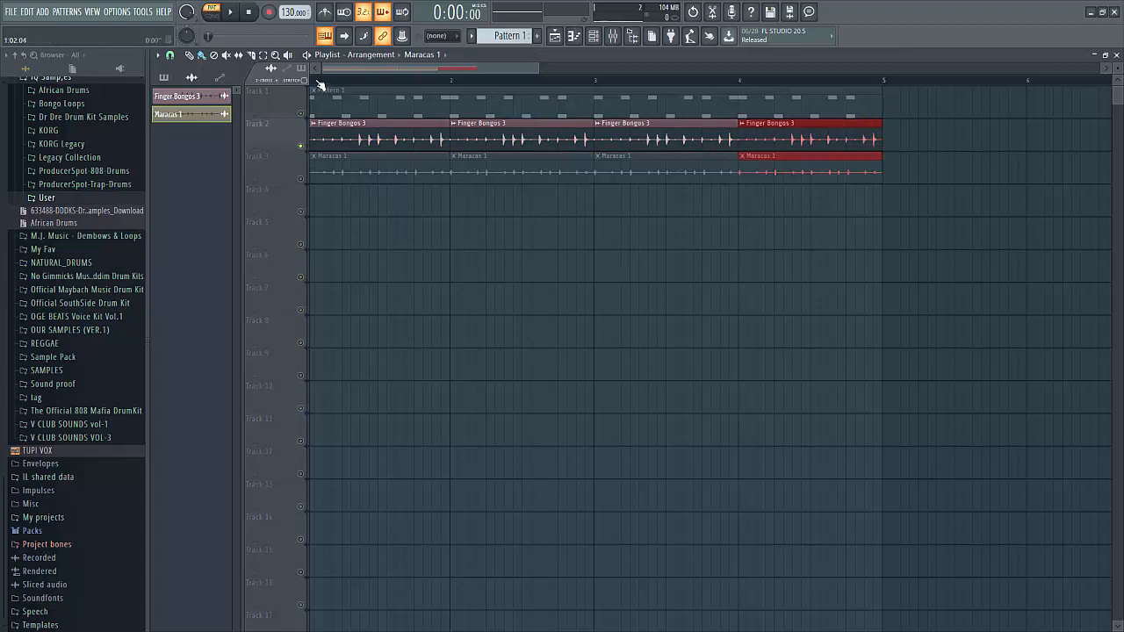
left_click(212, 15)
left_click(231, 13)
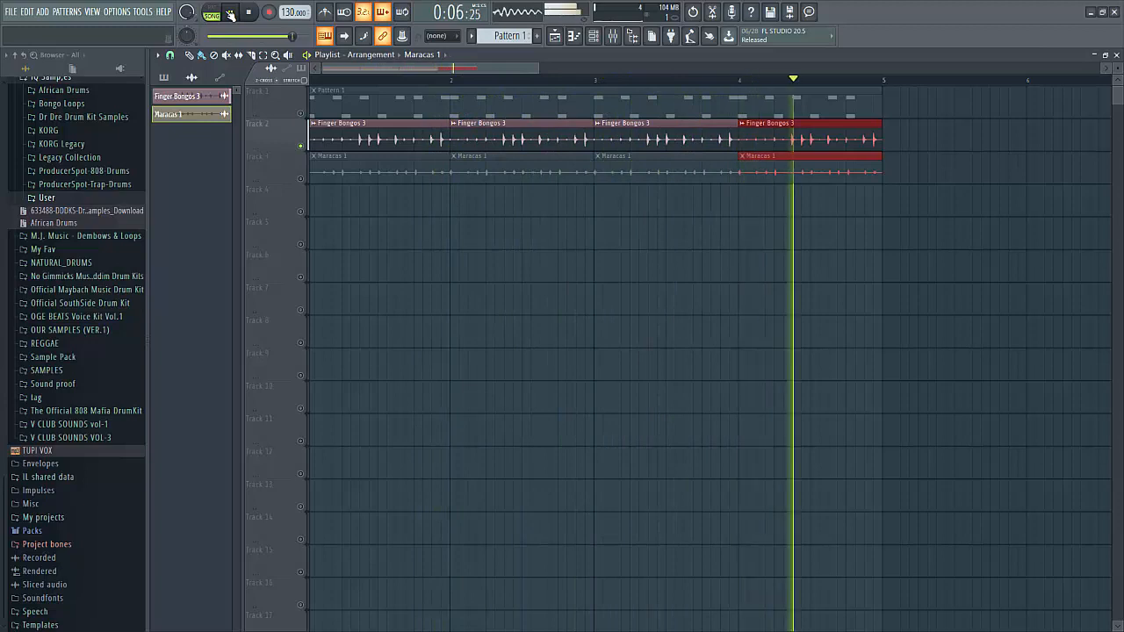
key("space")
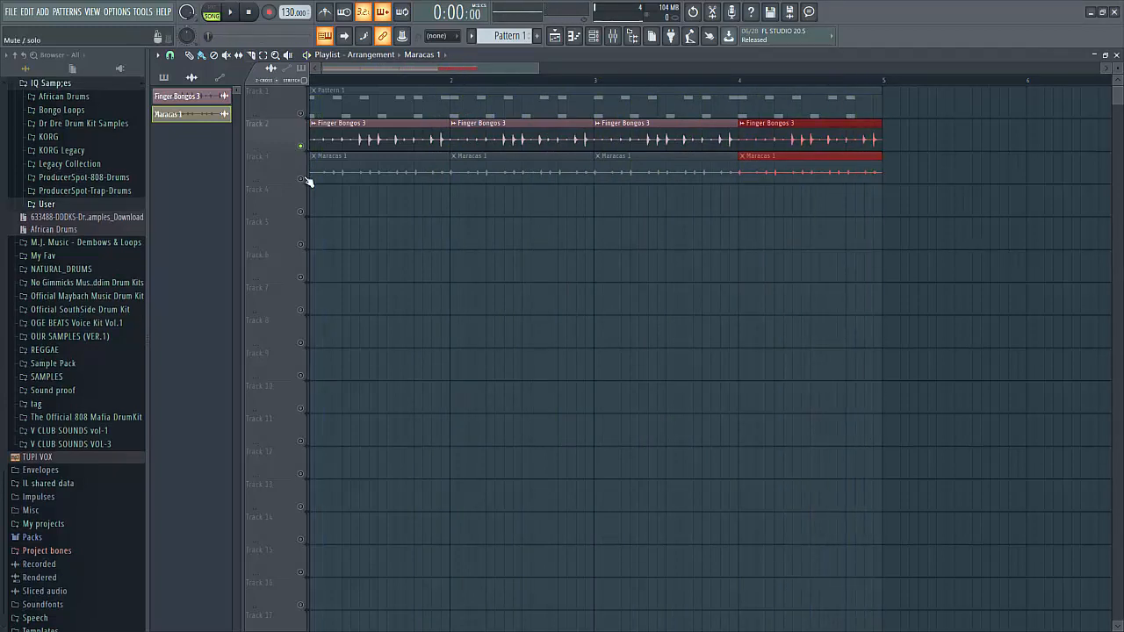
Step: Listen to the Maracas 1 track soloed, and turn all playlist tracks back on
right_click(303, 180)
key("space")
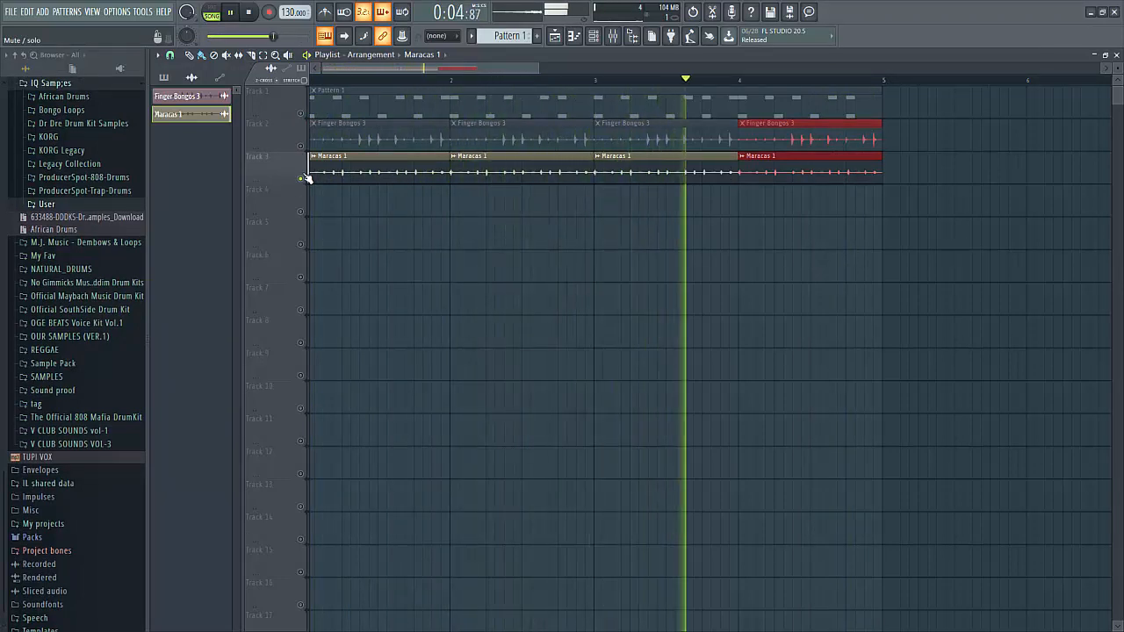
key("space")
left_click(301, 114)
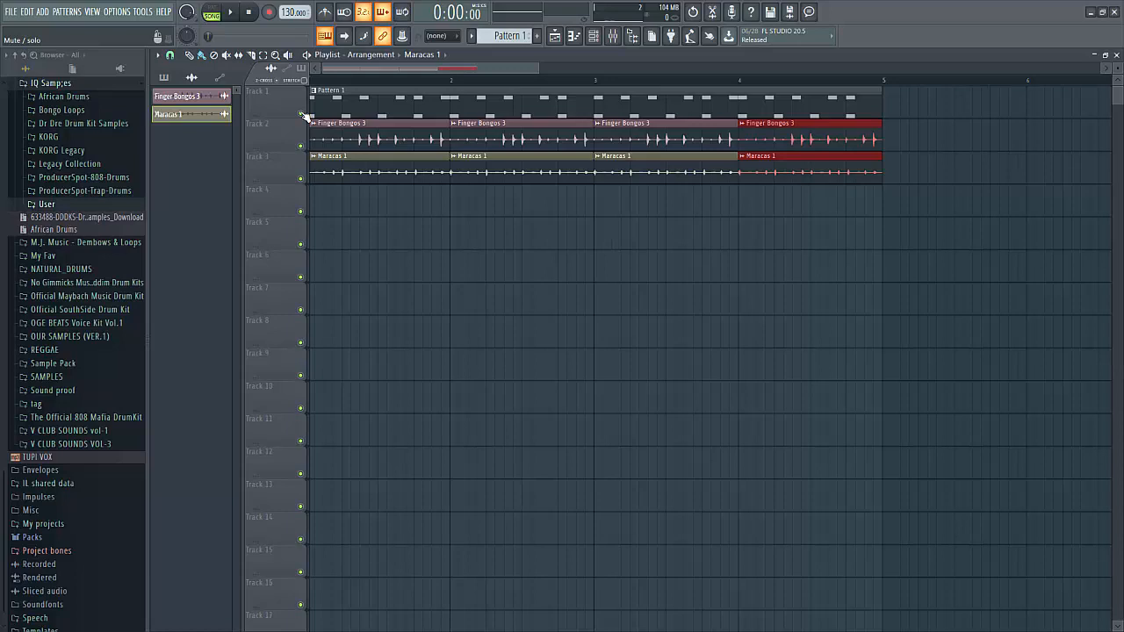
Step: Route the Finger Bongos 3 channel to mixer track 3
left_click(612, 35)
right_click(292, 345)
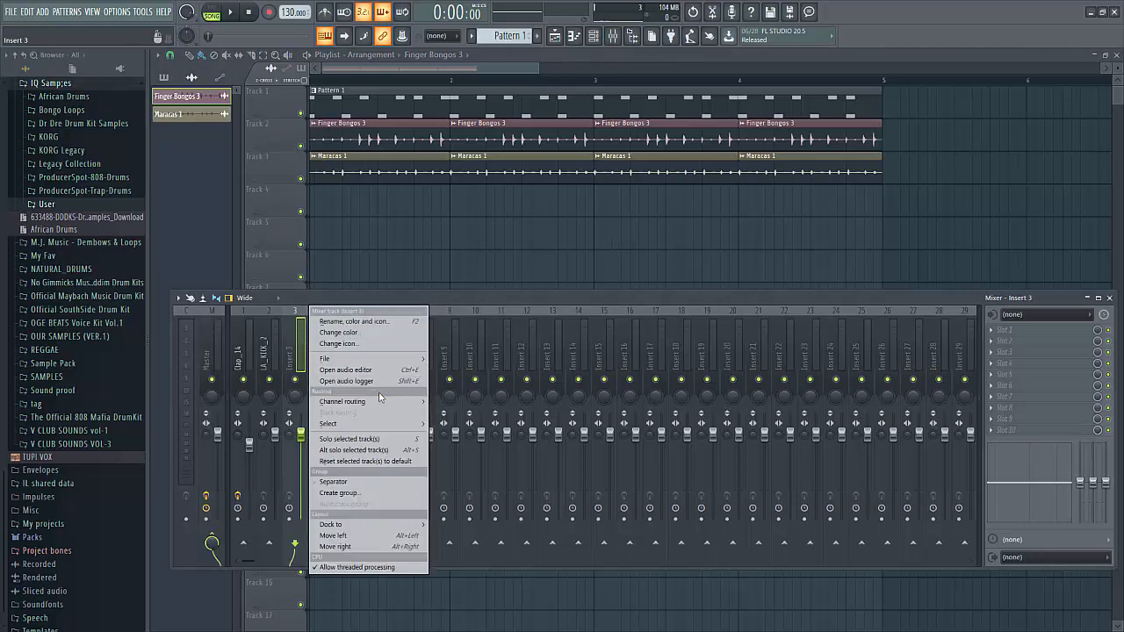
mouse_move(413, 407)
left_click(492, 402)
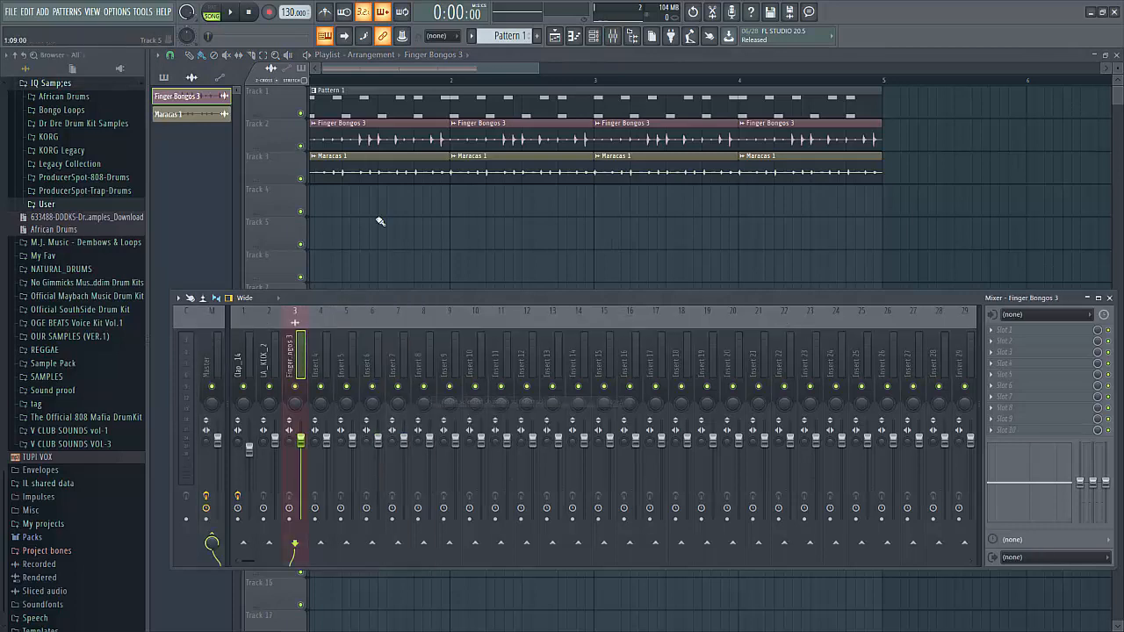
Step: Route the Maracas 1 channel to mixer track 4
double_click(369, 176)
left_click(624, 40)
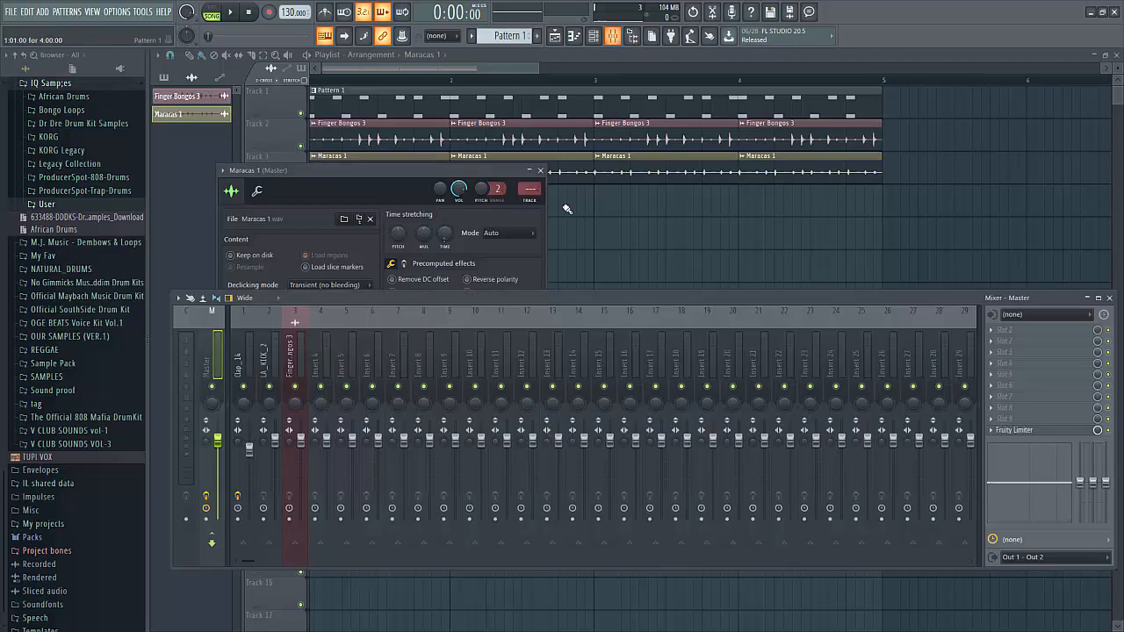
right_click(324, 367)
mouse_move(416, 405)
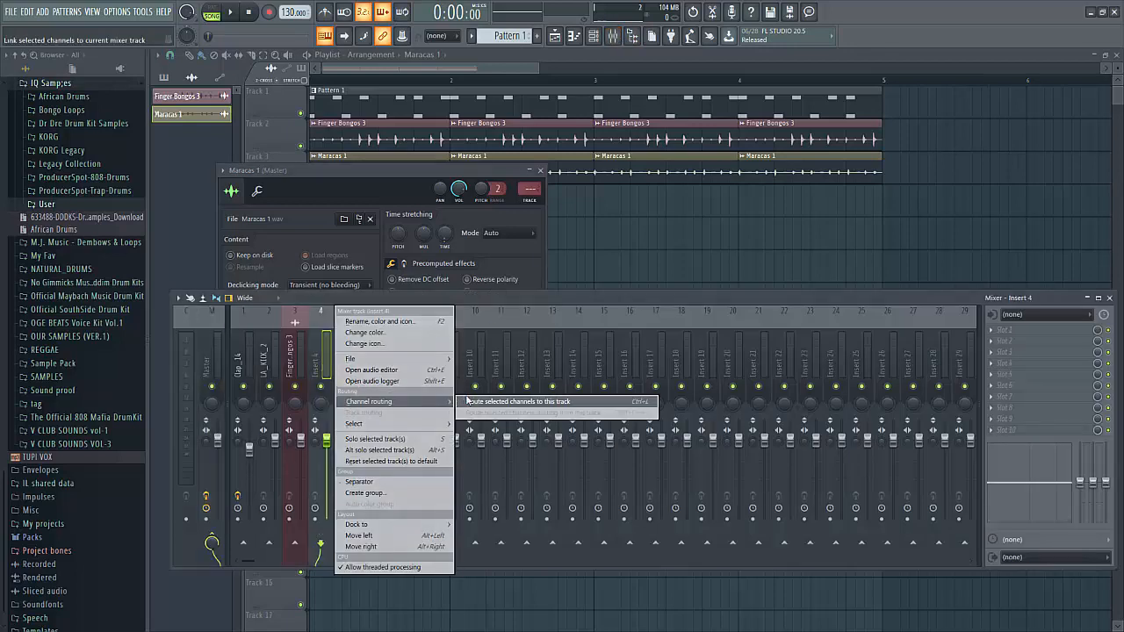
left_click(491, 403)
Step: Lower the Finger Bongos 3 mixer track volume to about -3.0 dB and close the mixer
left_click(305, 439)
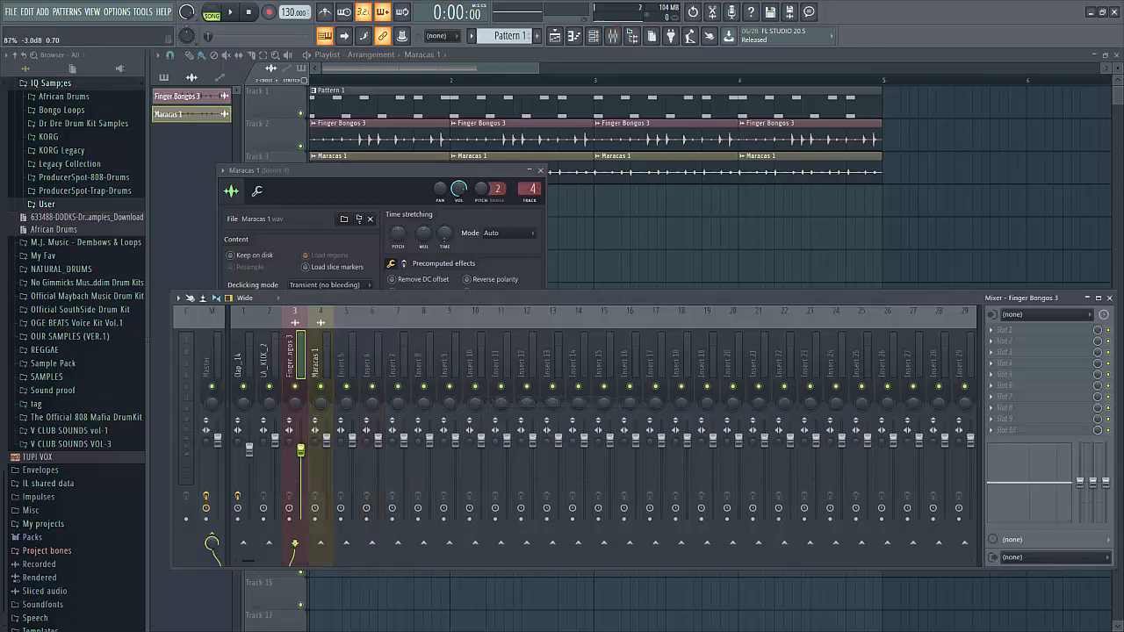
left_click(309, 148)
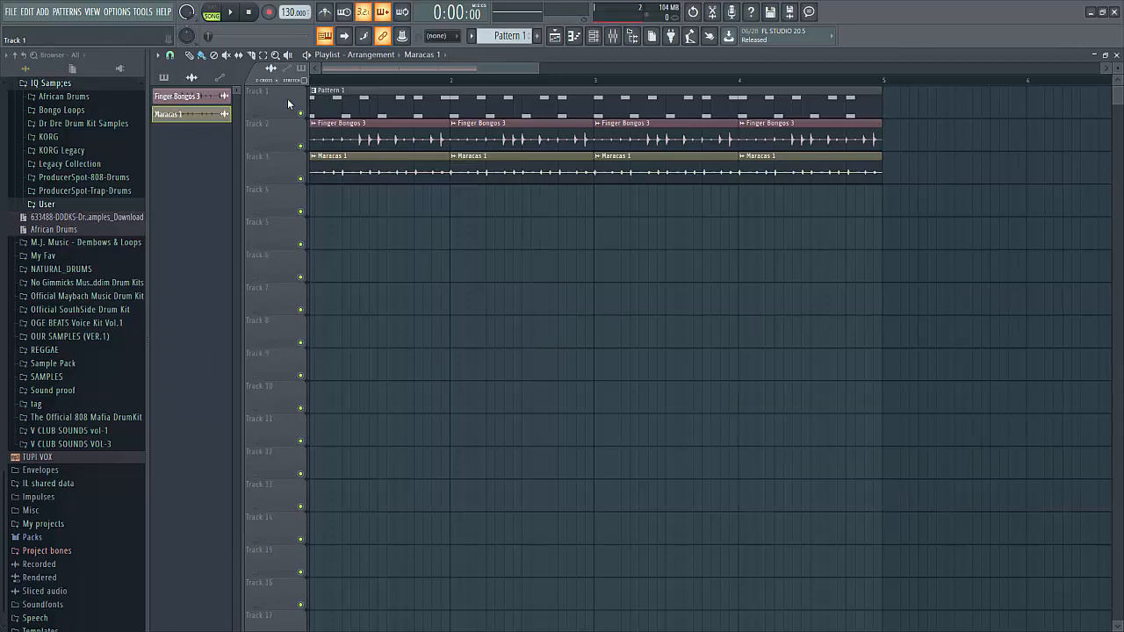
Step: Play the beat with the Maracas 1 track muted, and unmute it
left_click(302, 178)
left_click(231, 11)
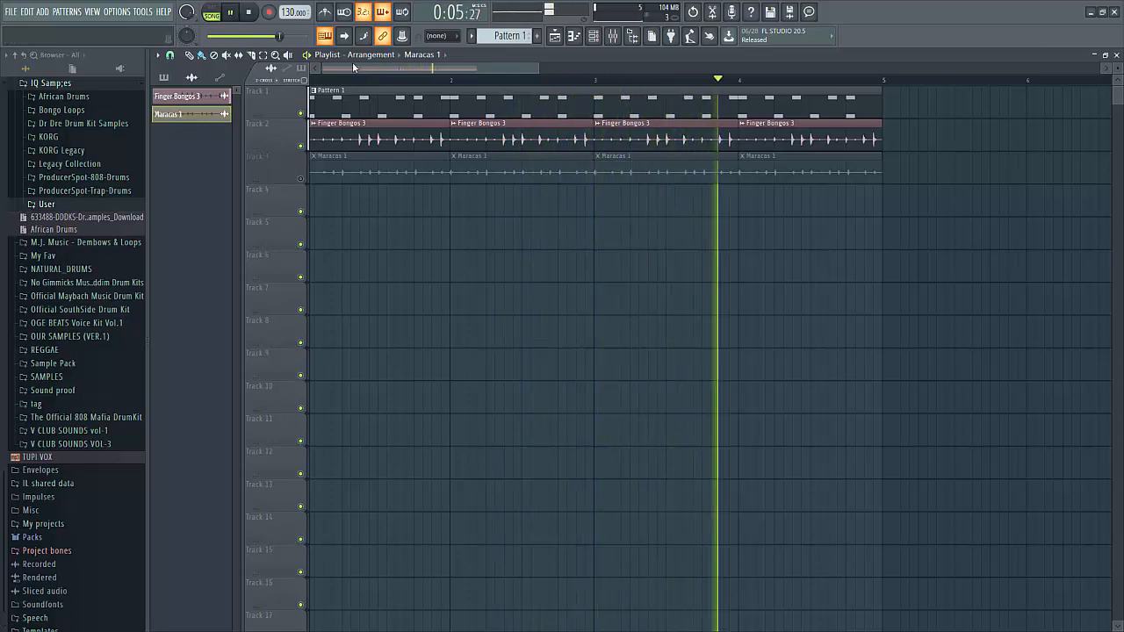
key("space")
left_click(301, 180)
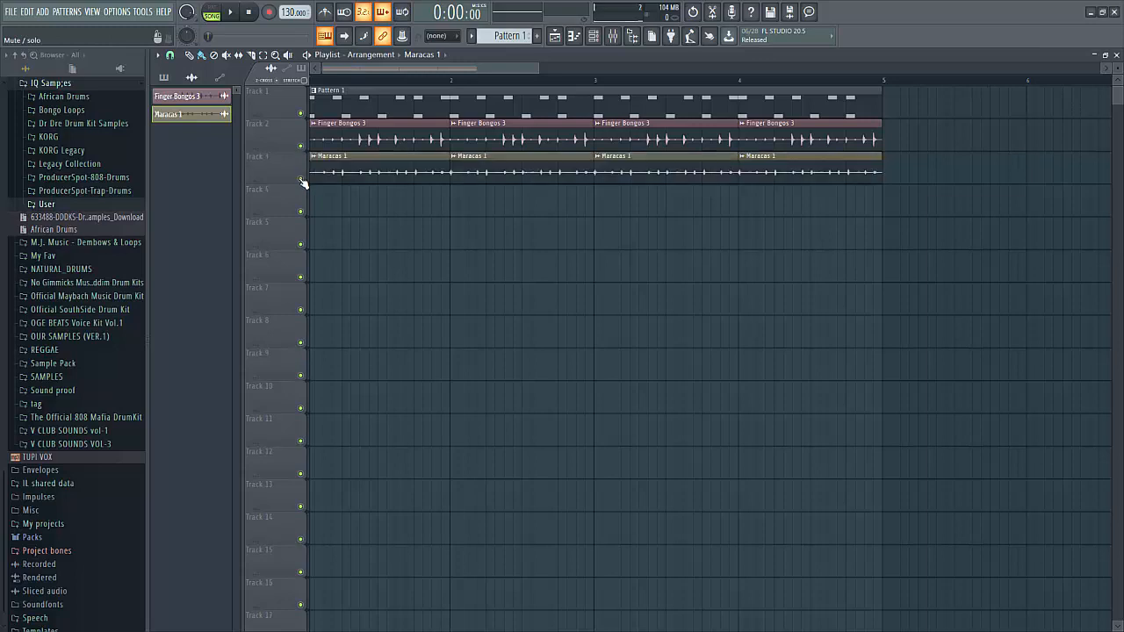
Step: Play the beat with the Finger Bongos 3 track muted, and again with all tracks turned on
left_click(301, 146)
key("space")
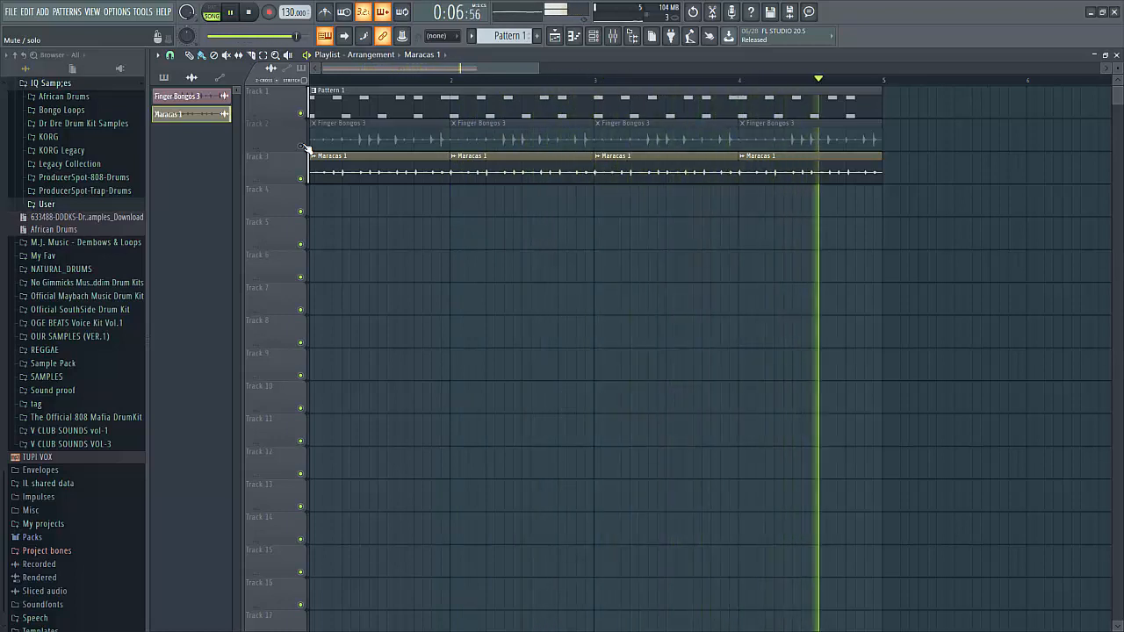
key("space")
left_click(303, 147)
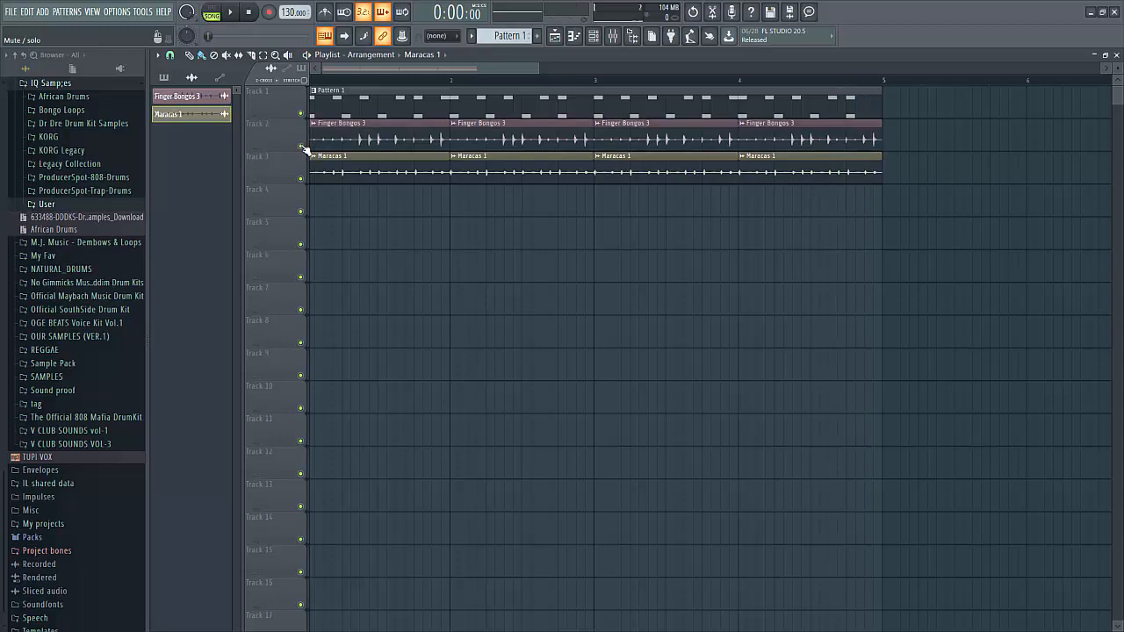
key("space")
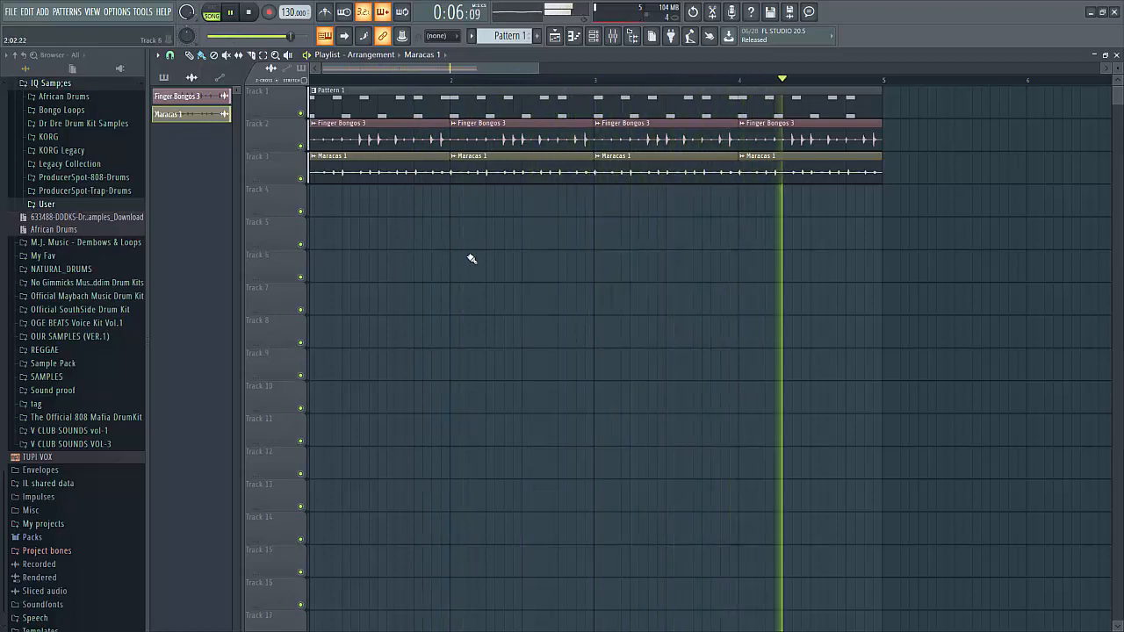
key("space")
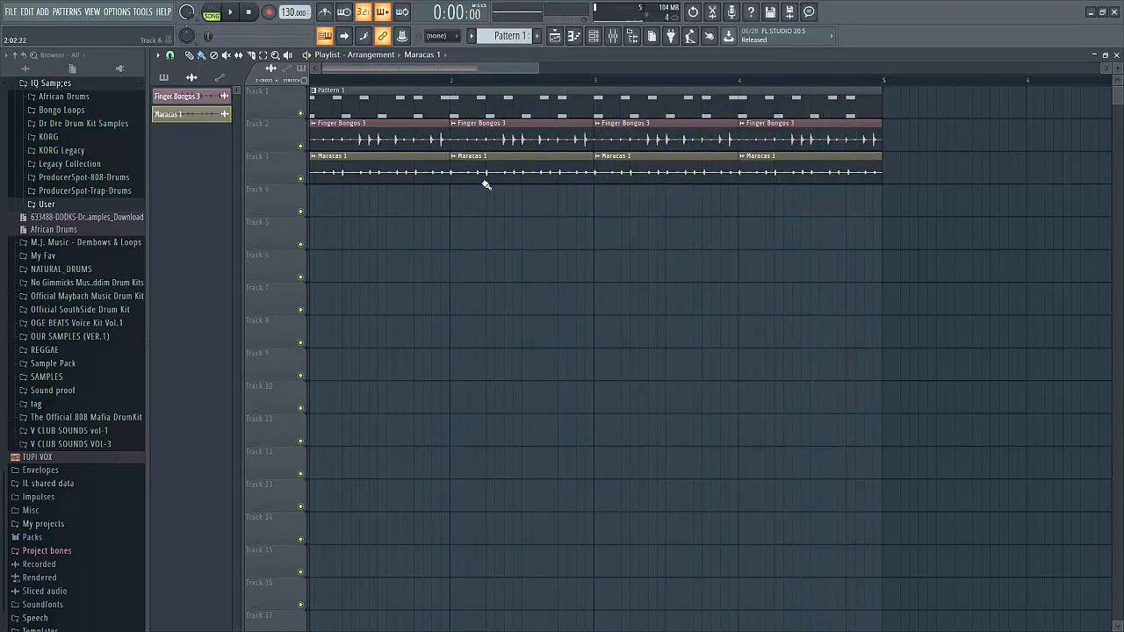
Step: Lower the volume of the Maracas 1 mixer track and pan it about 62% right
left_click(613, 35)
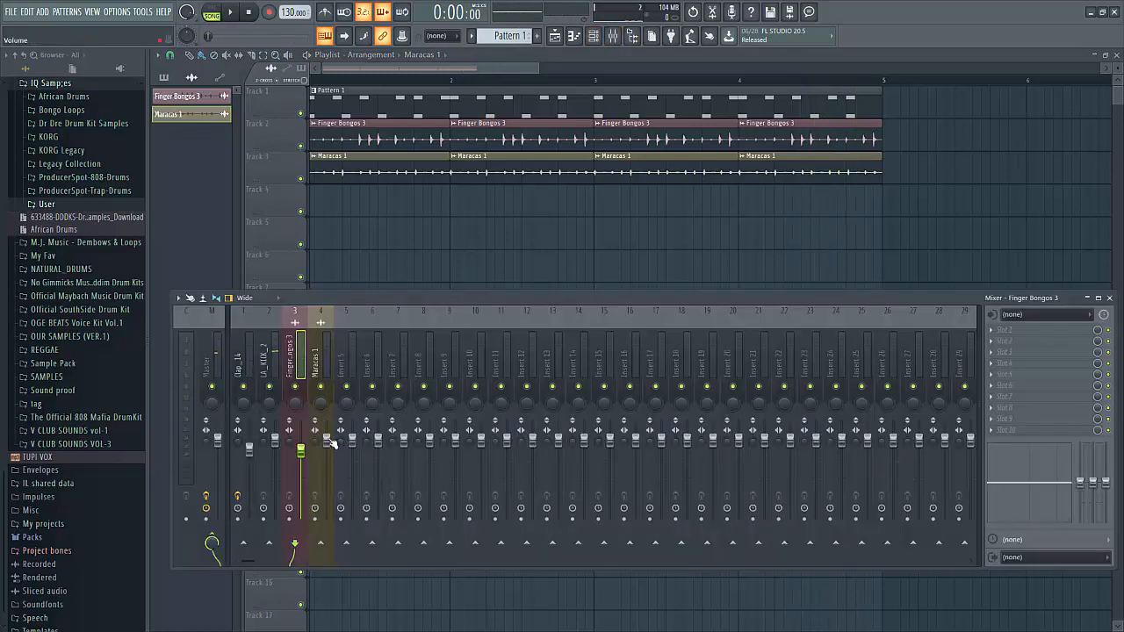
left_click_drag(329, 439, 329, 458)
left_click_drag(324, 419, 324, 423)
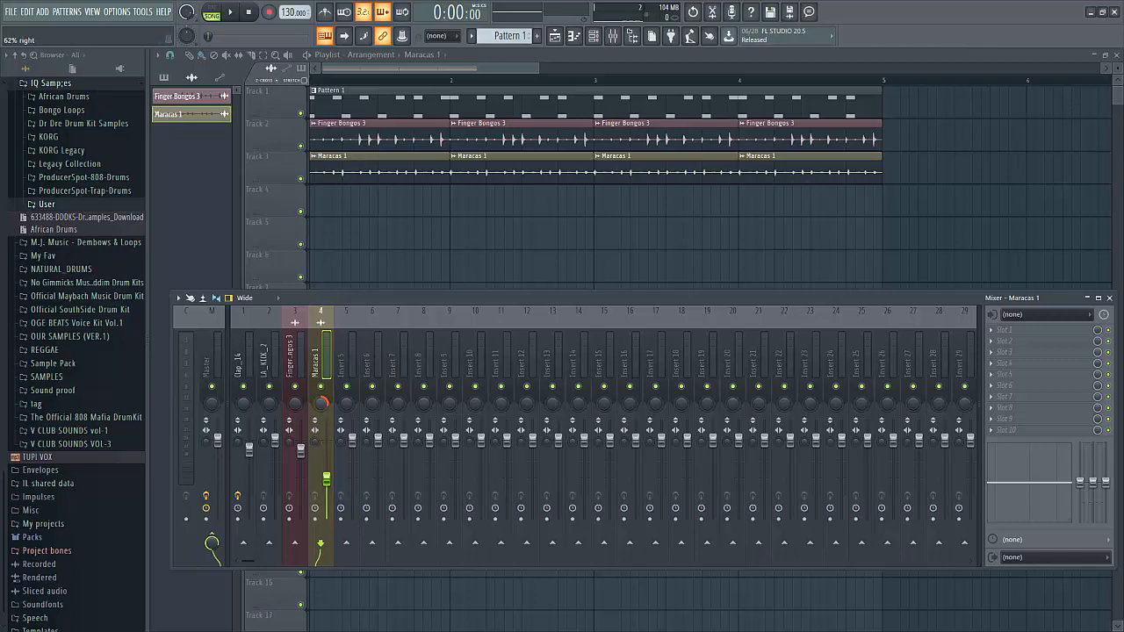
Step: Pan the Finger Bongos 3 mixer track 59% left and slightly lower the clap and bongo volumes while playing the beat
left_click(296, 407)
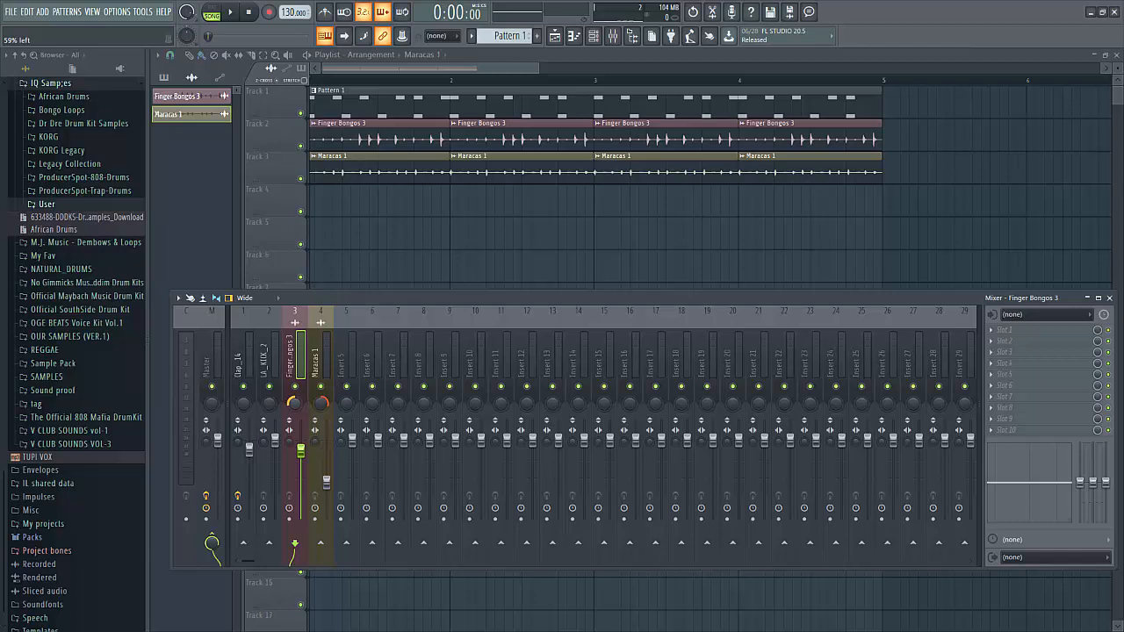
key("space")
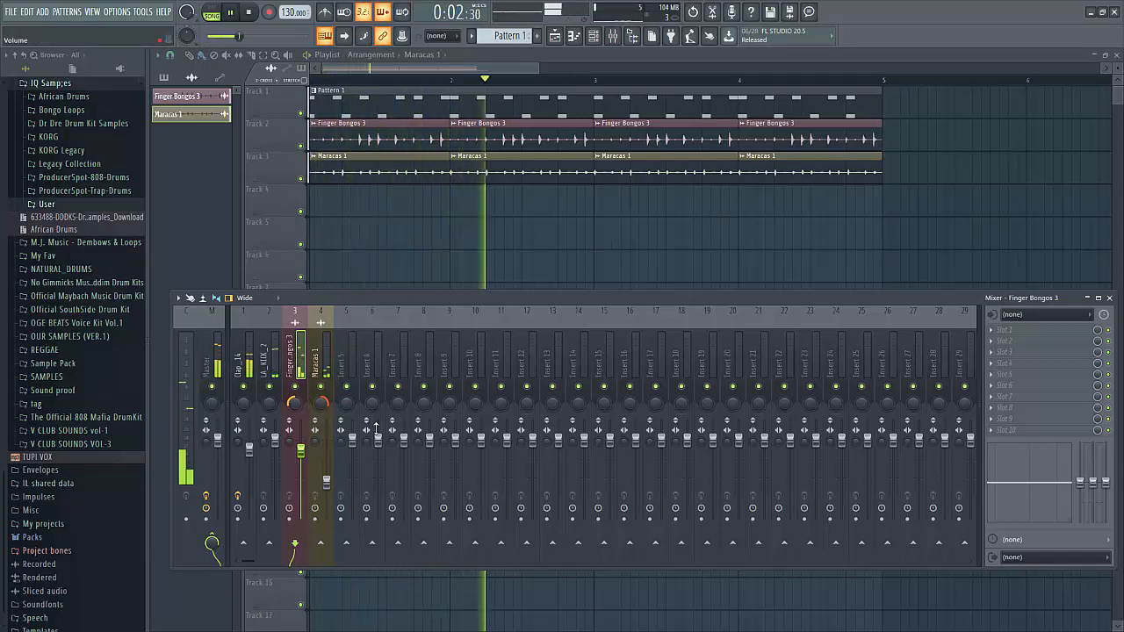
key("space")
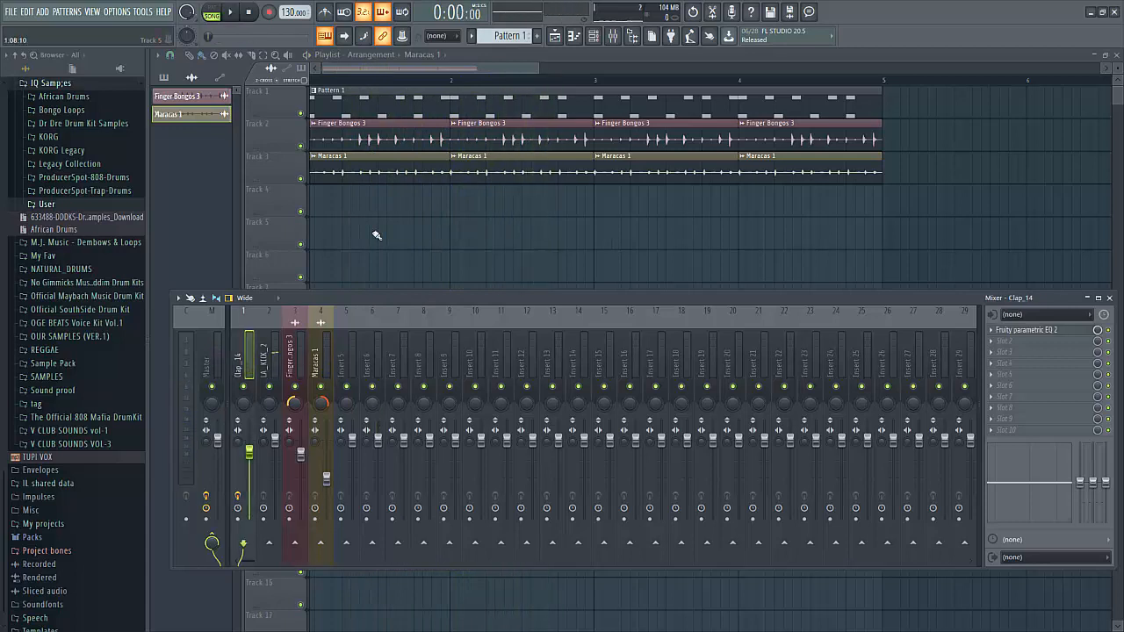
Step: Save the project as PRAIZE.flp and select the Maracas 1 mixer track
key("ctrl+s")
key("Return")
left_click(328, 362)
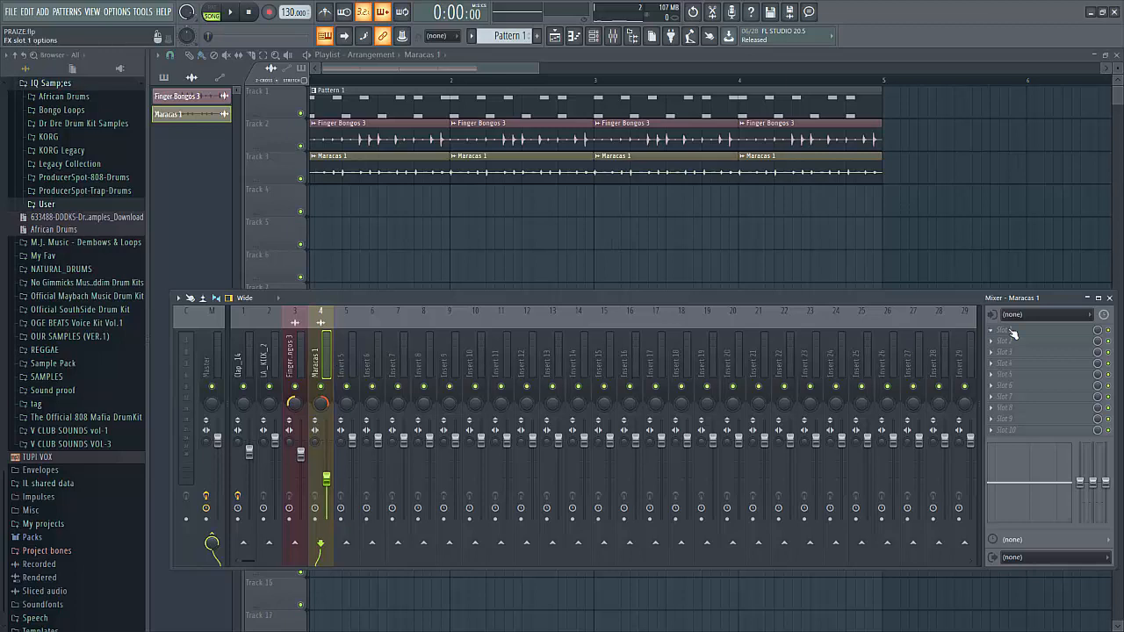
Step: Add Fruity Parametric EQ 2 to the Maracas 1 mixer track, lower band 1 to -18 dB at about 1753 Hz, and play the beat
left_click(1011, 332)
left_click(834, 455)
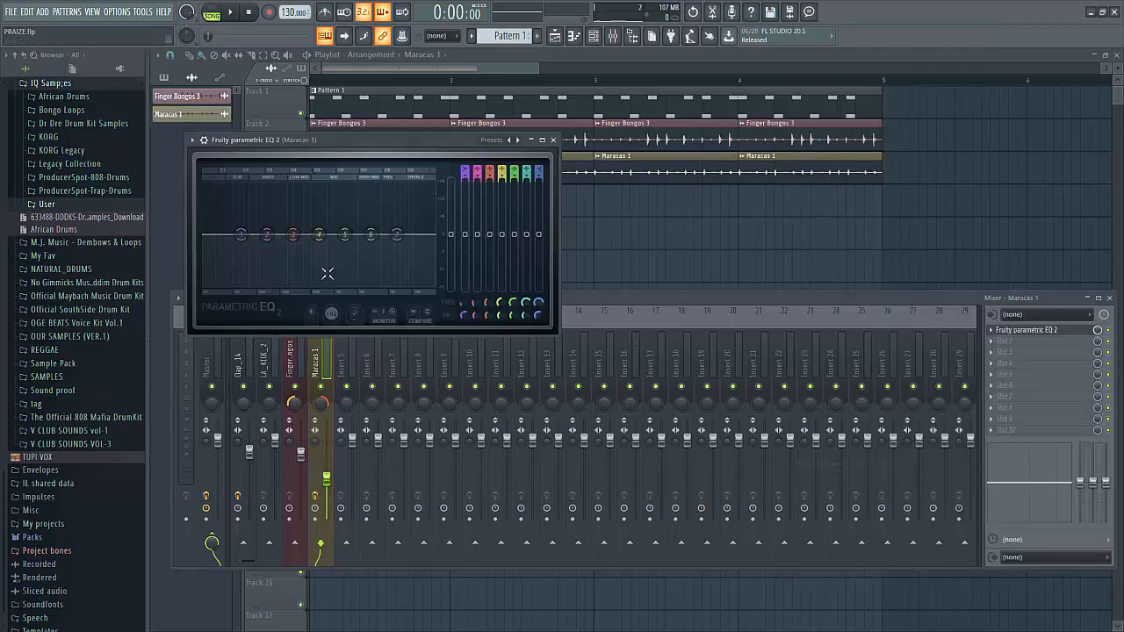
left_click_drag(242, 233, 353, 285)
key("space")
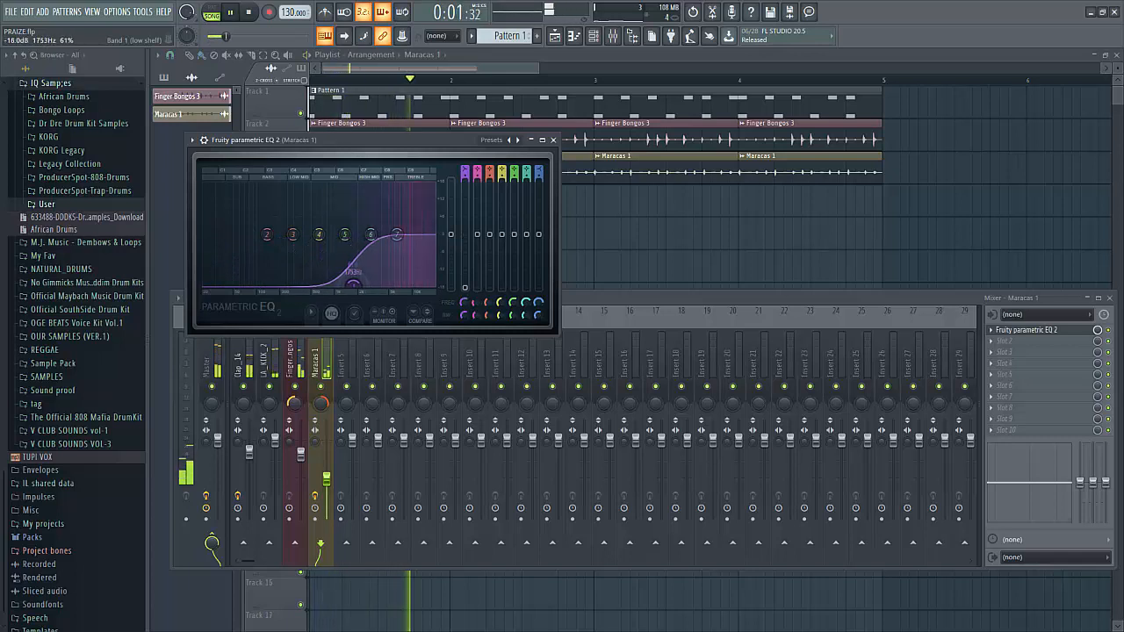
Step: Show all channels in the channel rack and copy the Clap_14 pattern into the Rim_10_eLAB channel
left_click(594, 37)
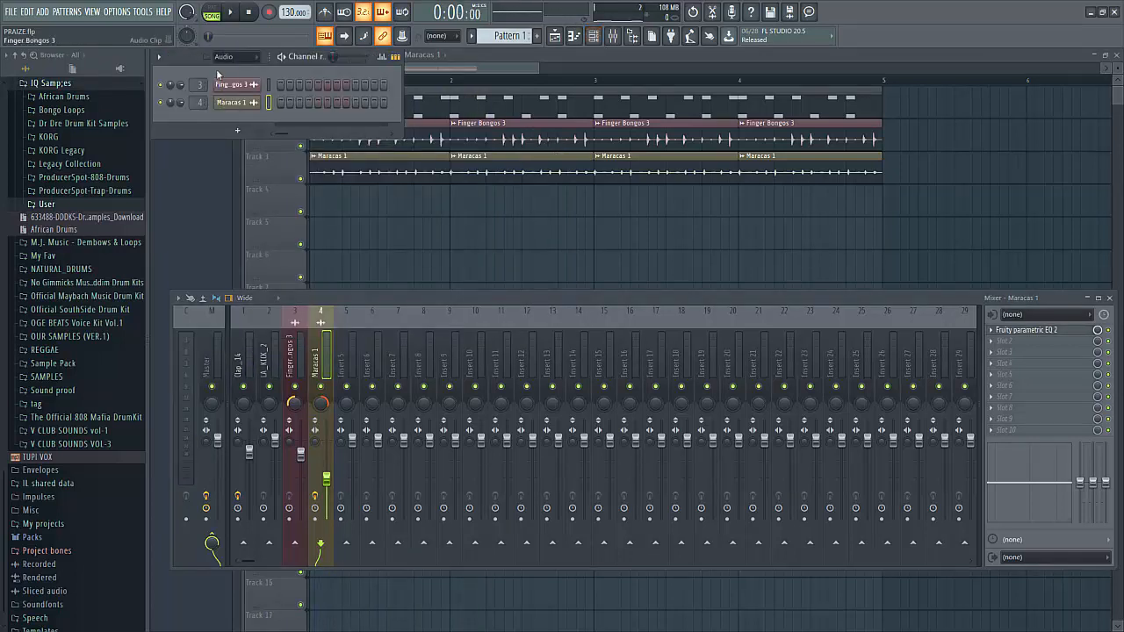
left_click(230, 56)
left_click(228, 71)
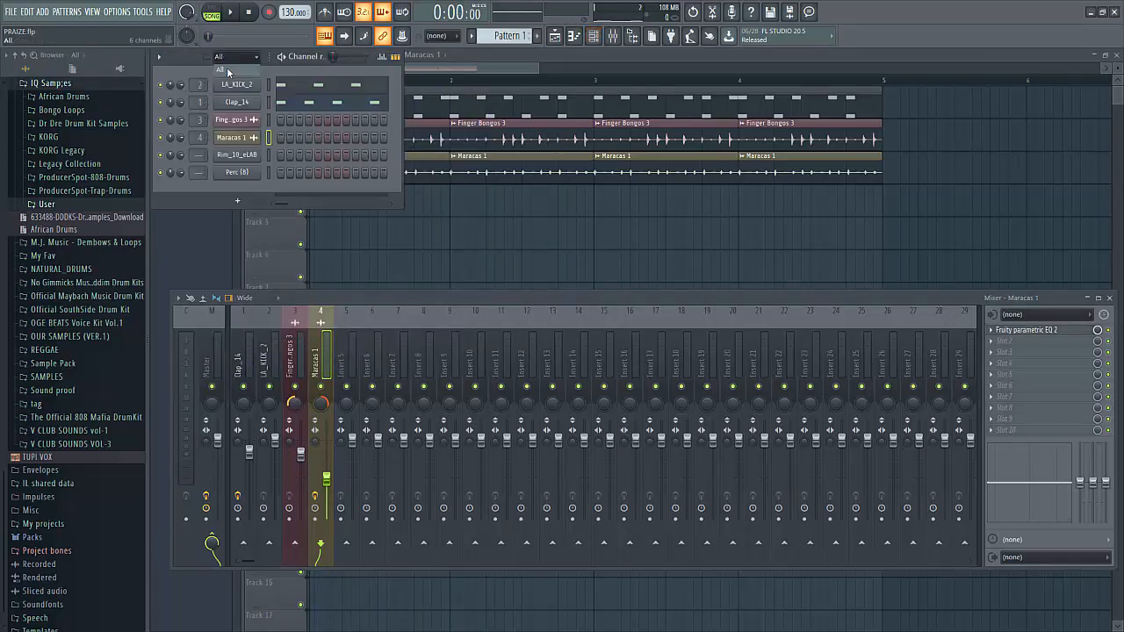
right_click(253, 111)
left_click(283, 153)
right_click(249, 158)
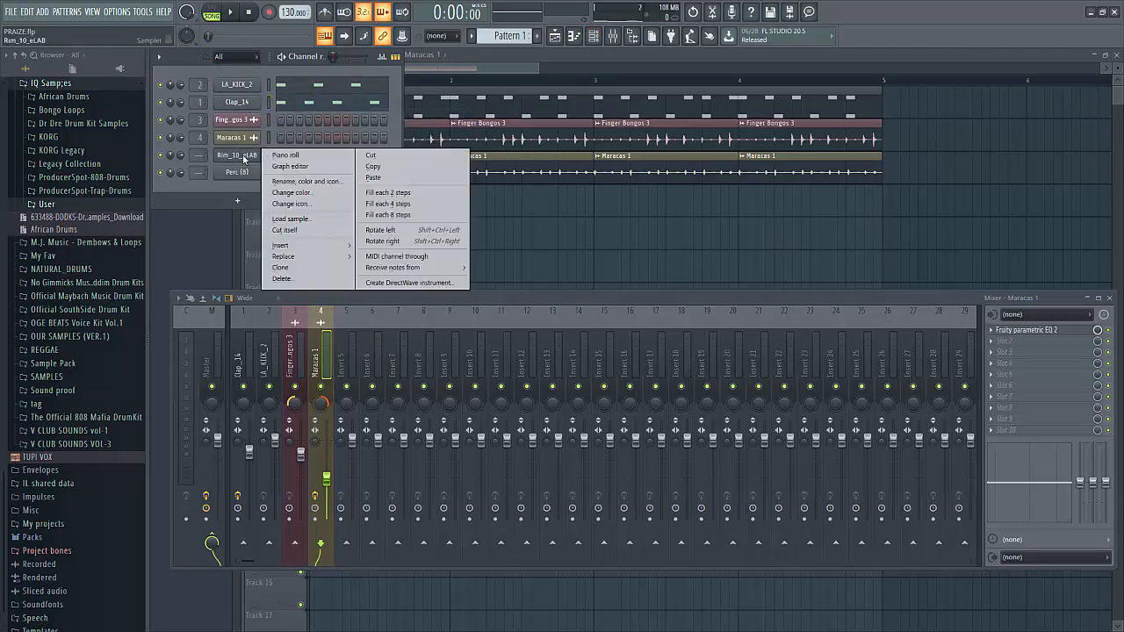
left_click(374, 178)
Step: Delete the third Clap_14 note in each of the four bars and play the result
key("F7")
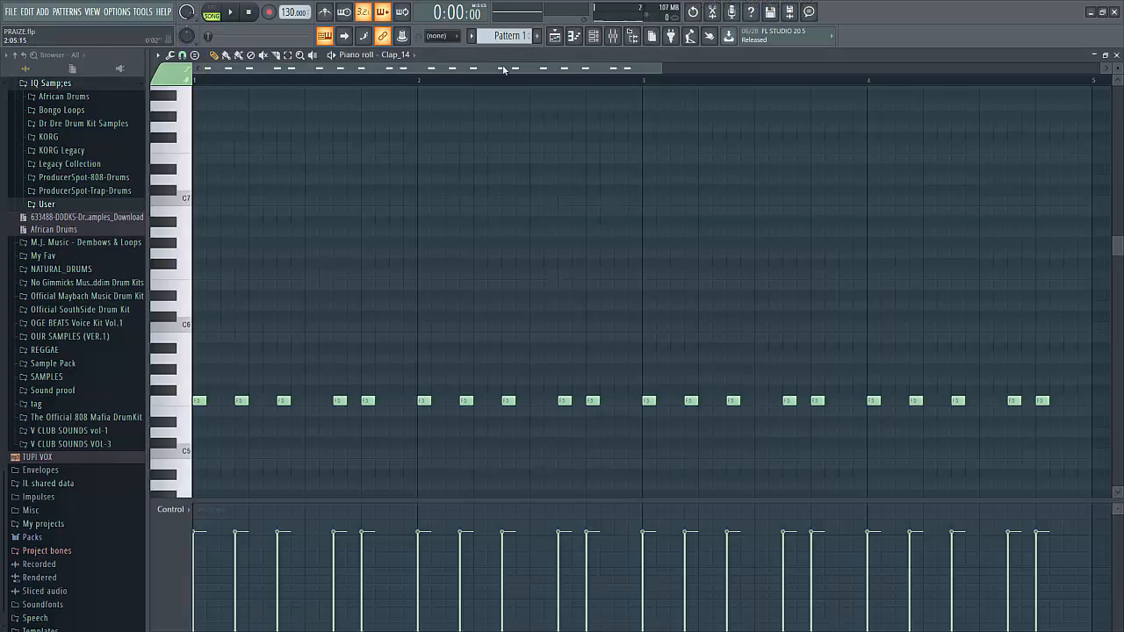
right_click(282, 402)
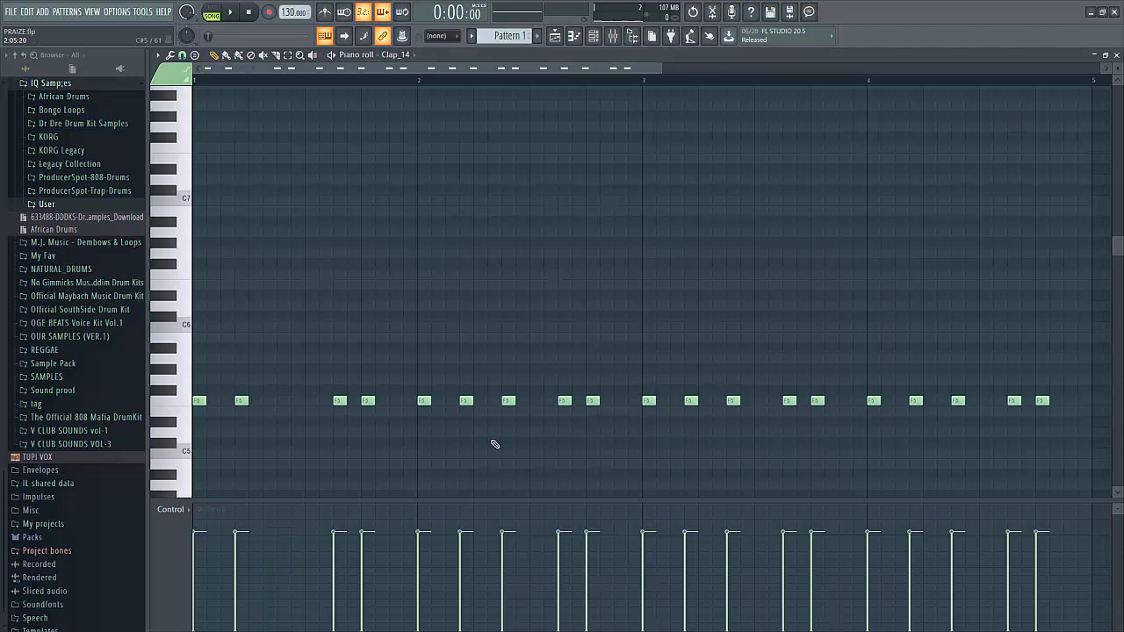
right_click(508, 402)
right_click(693, 402)
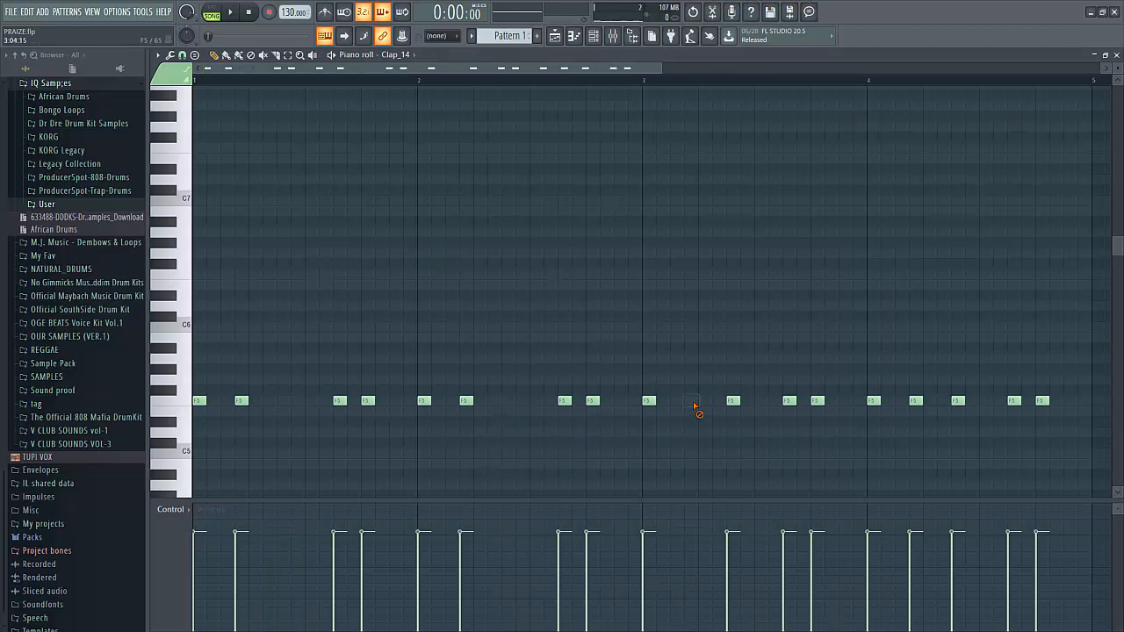
left_click(693, 403)
right_click(734, 402)
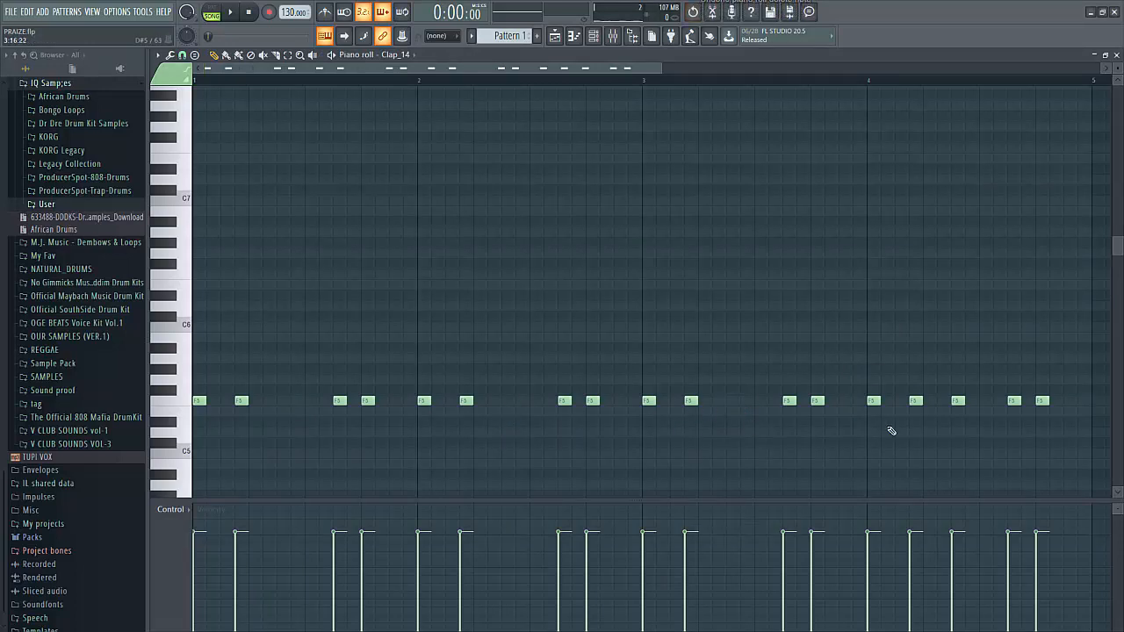
right_click(959, 401)
key("space")
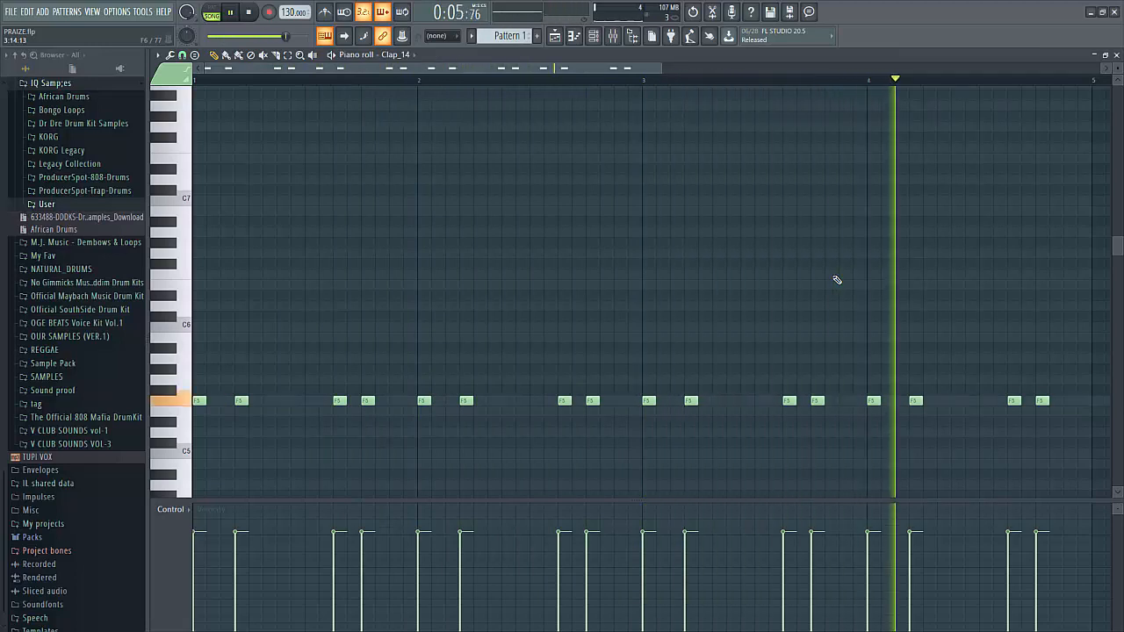
key("space")
Step: Route the Rim_10_eLAB channel to mixer track 5 and add Fruity Reeverb 2 to that track
key("F6")
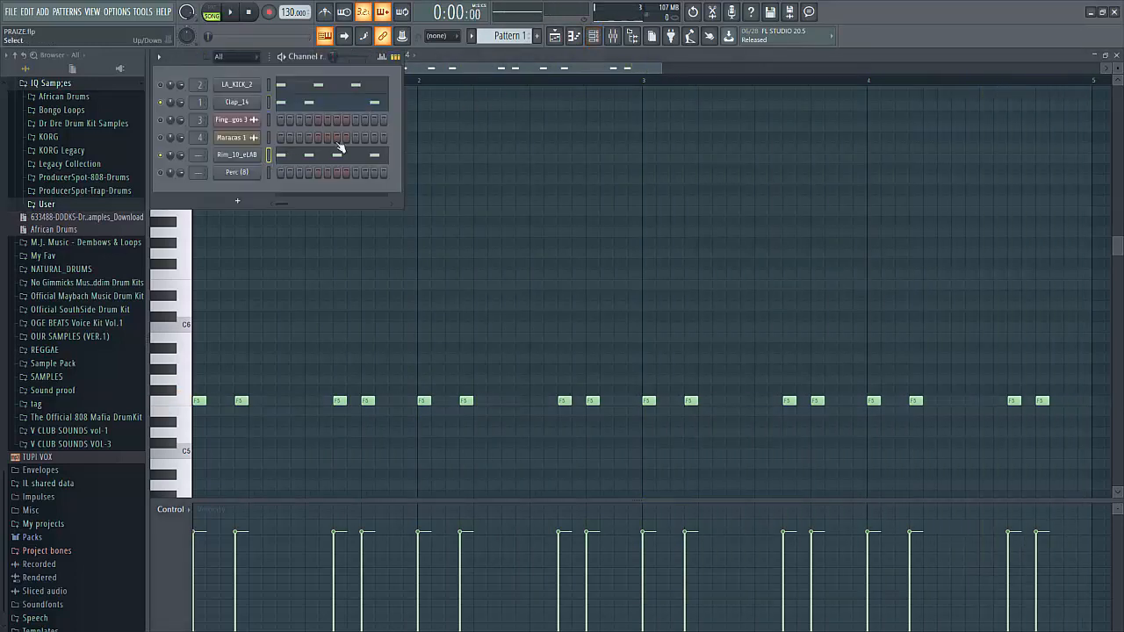
left_click(612, 35)
left_click(349, 373)
right_click(349, 373)
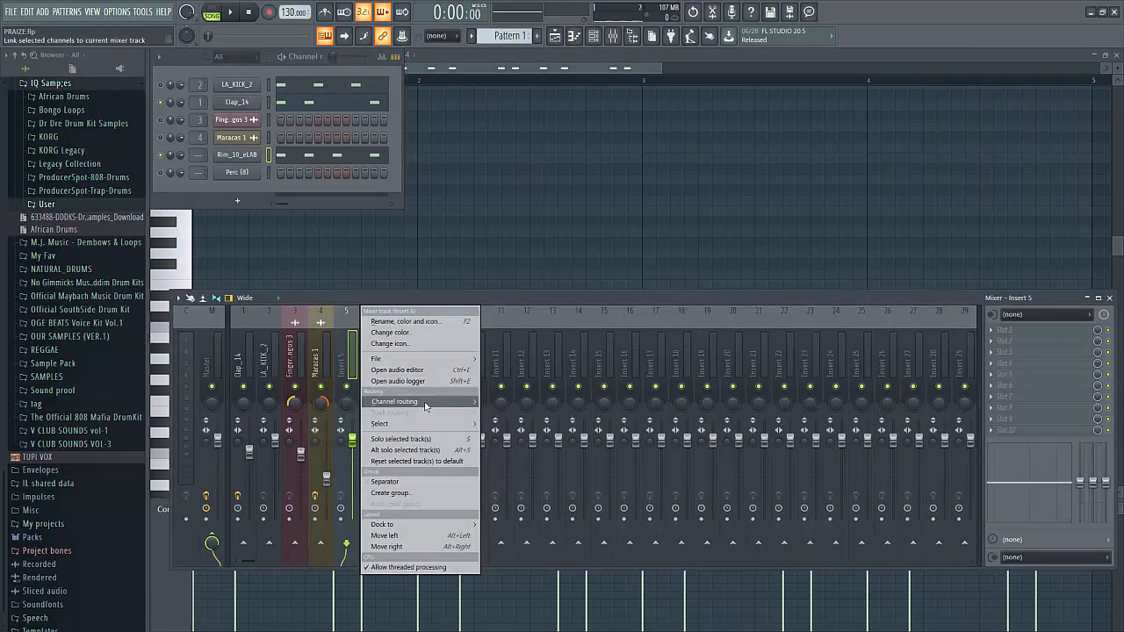
mouse_move(450, 405)
left_click(494, 403)
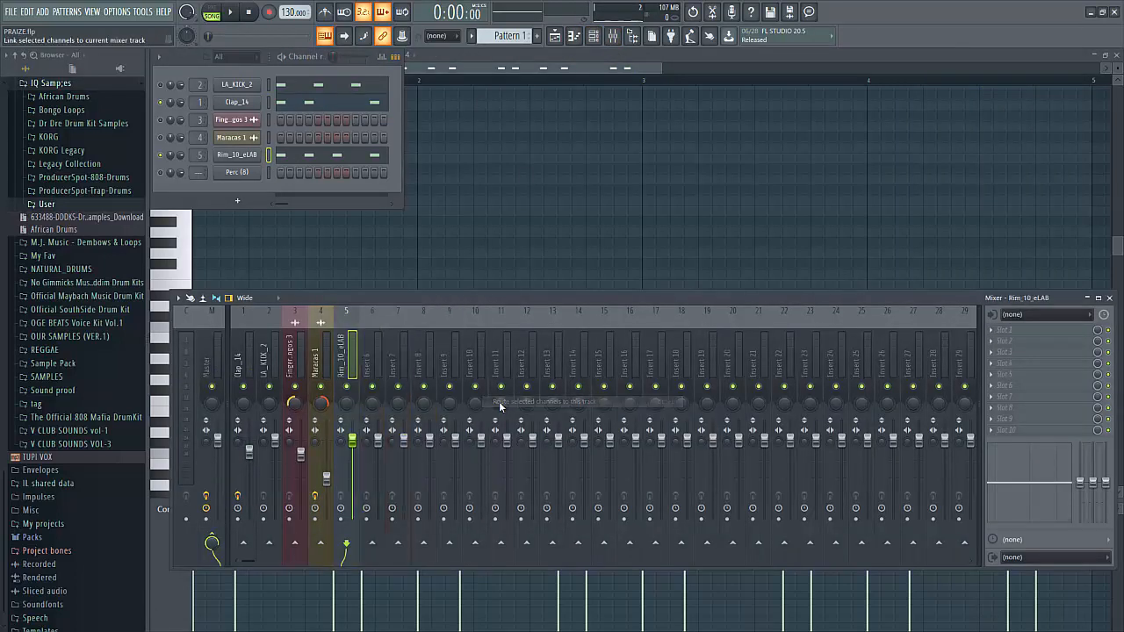
left_click(1033, 331)
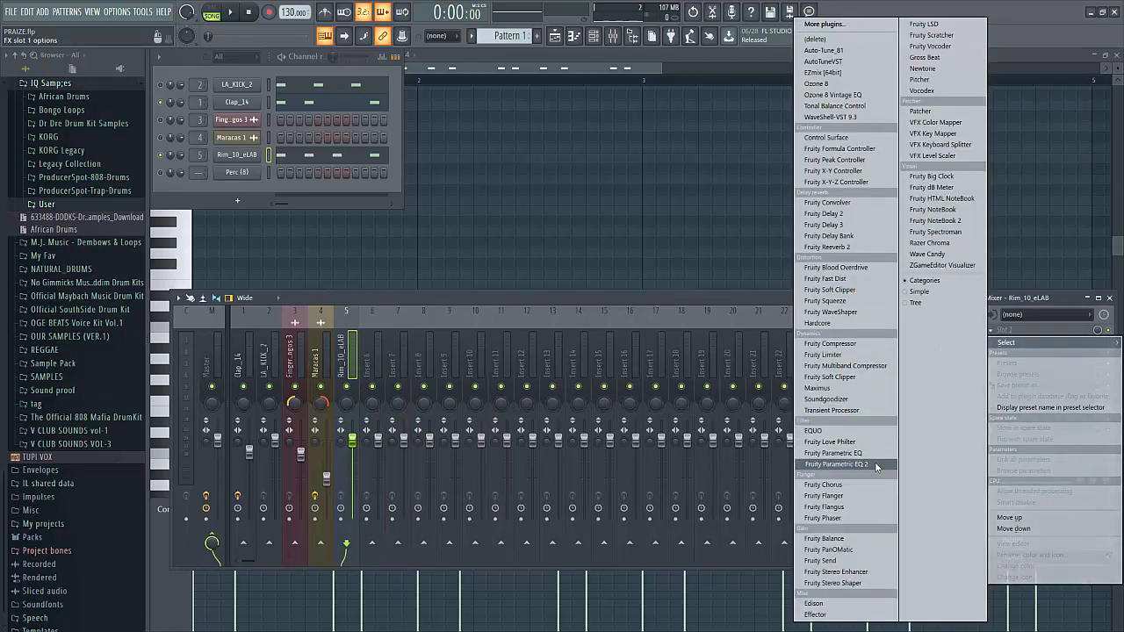
left_click(842, 247)
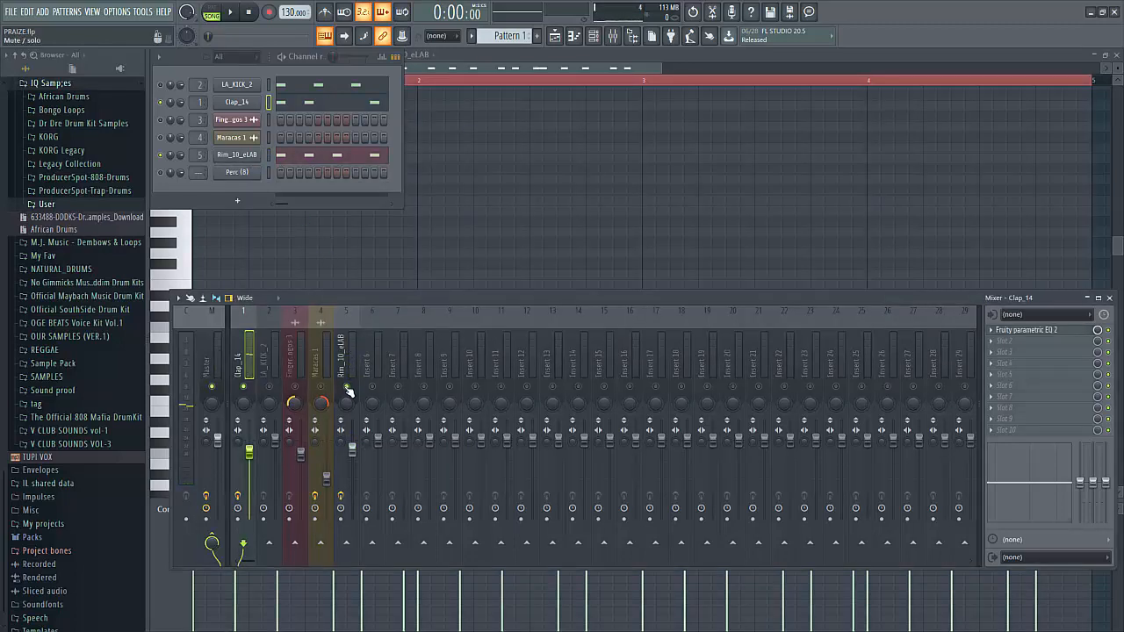
Step: Turn all mixer tracks and channels back on and play the full beat
right_click(348, 387)
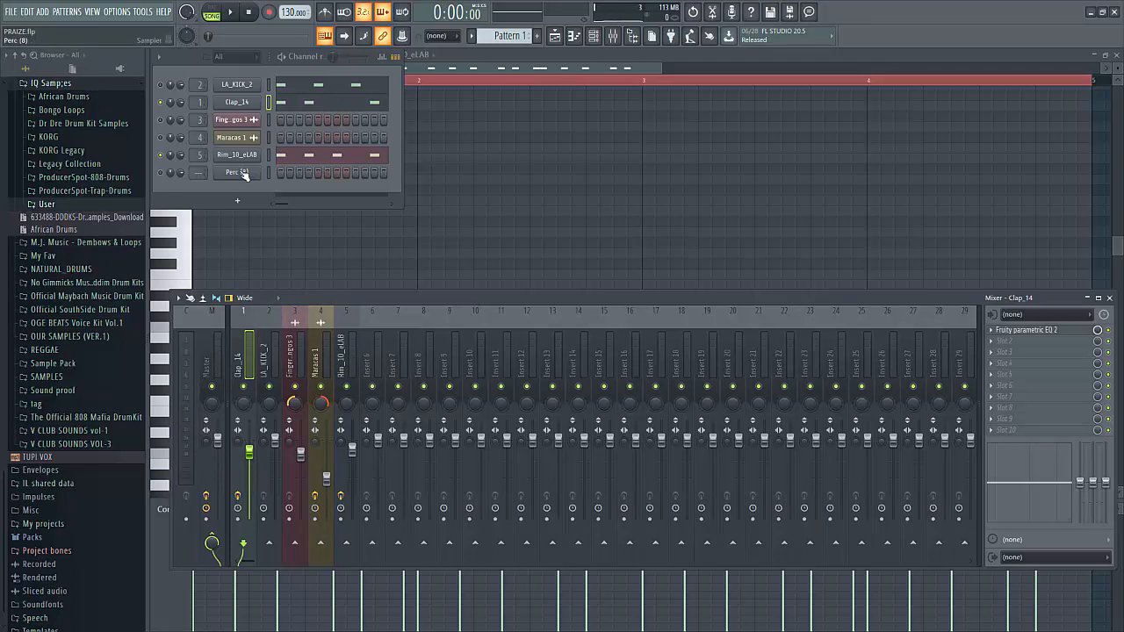
left_click(163, 85)
key("space")
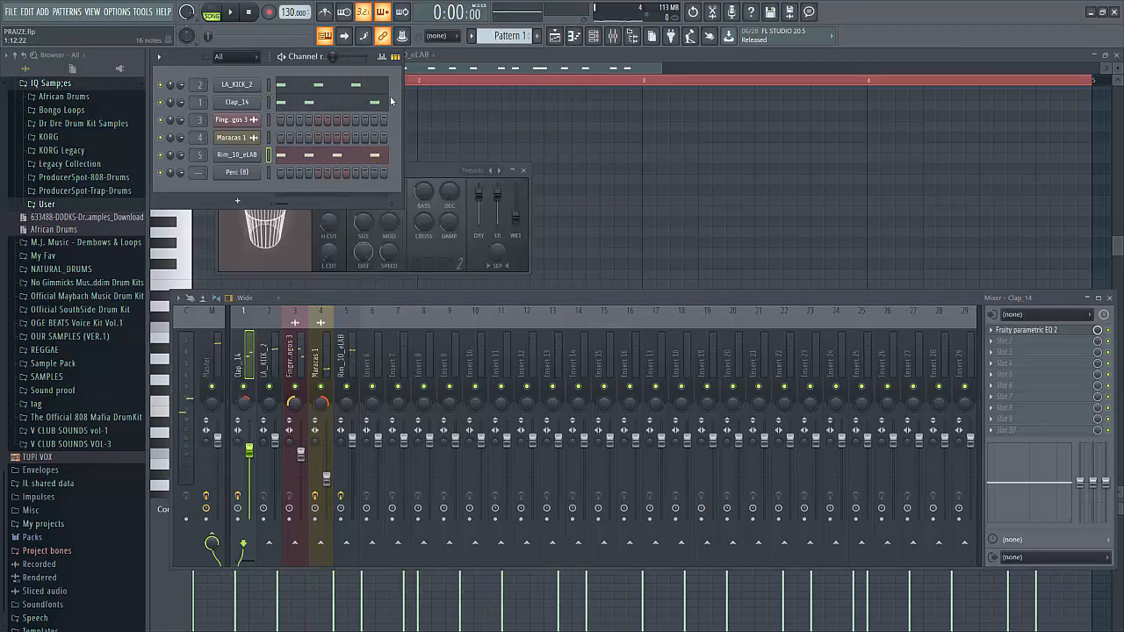
Step: Copy the Rim_10_eLAB pattern into the Perc (8) channel and route Perc (8) to mixer track 6
left_click(239, 173)
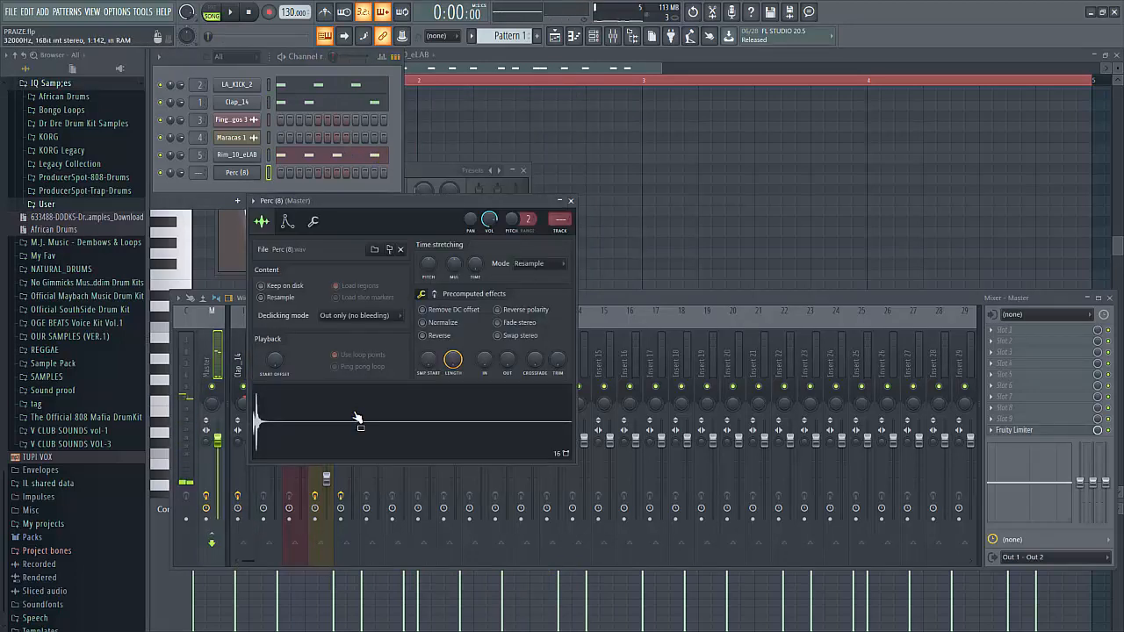
left_click(246, 169)
right_click(249, 170)
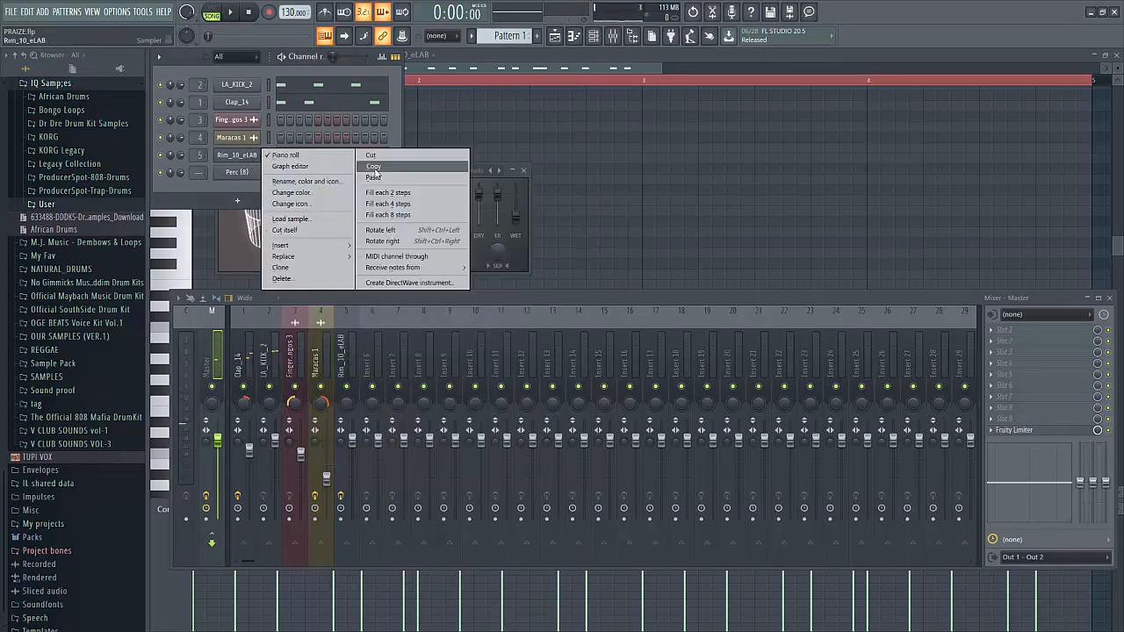
key("Escape")
right_click(251, 172)
left_click(373, 195)
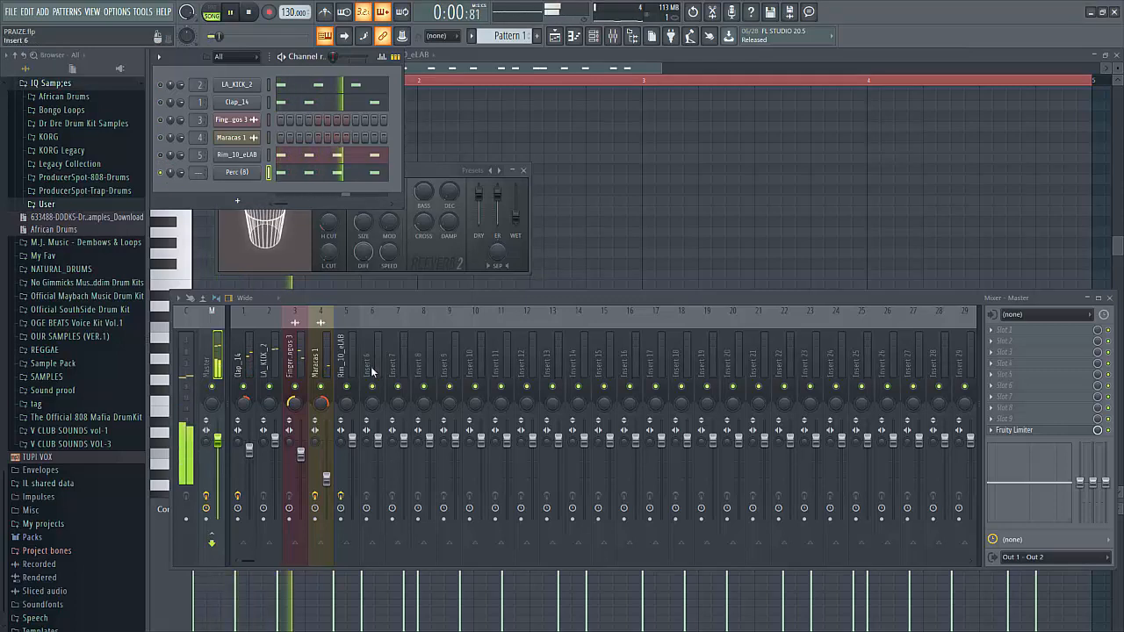
key("ctrl+l")
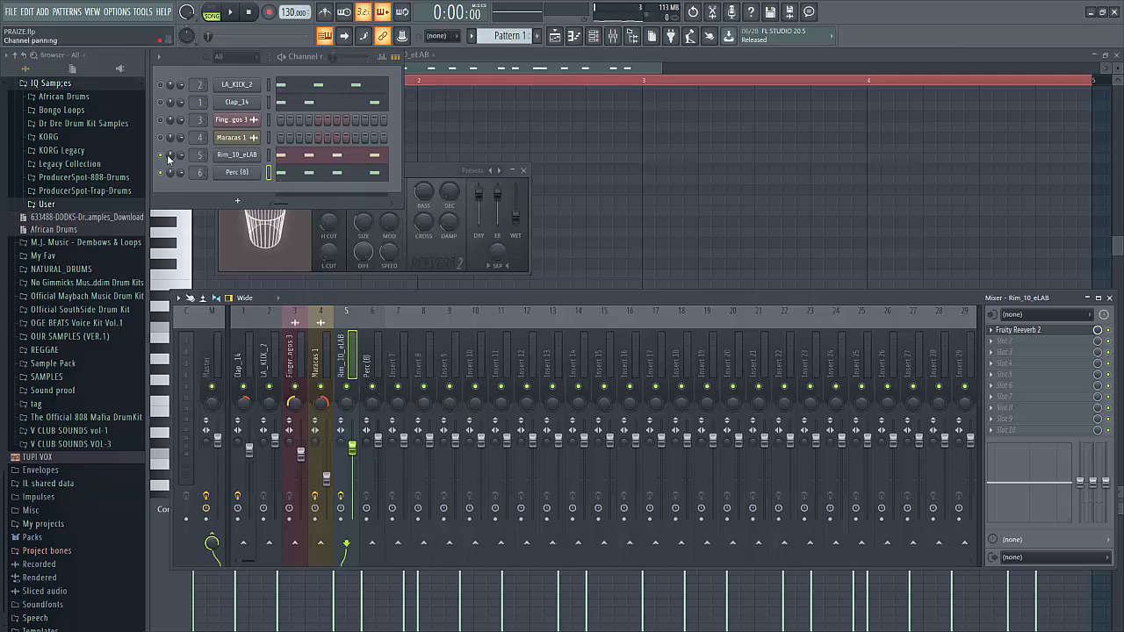
Step: Play the Rim_10_eLAB and Perc (8) channels without the other drums and save the project
key("space")
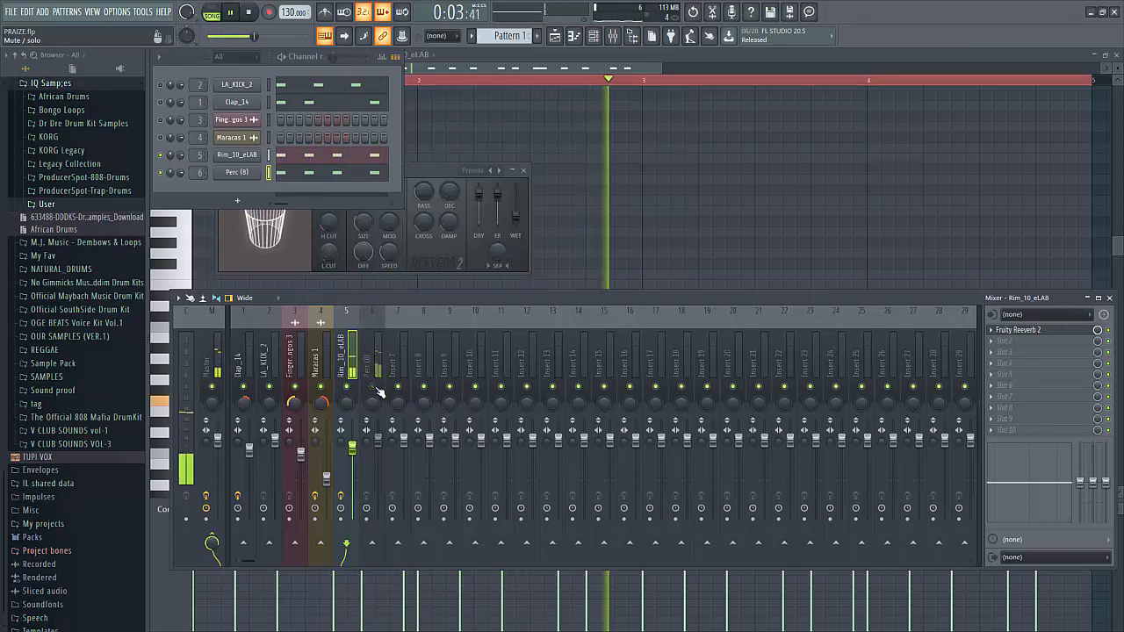
key("ctrl+s")
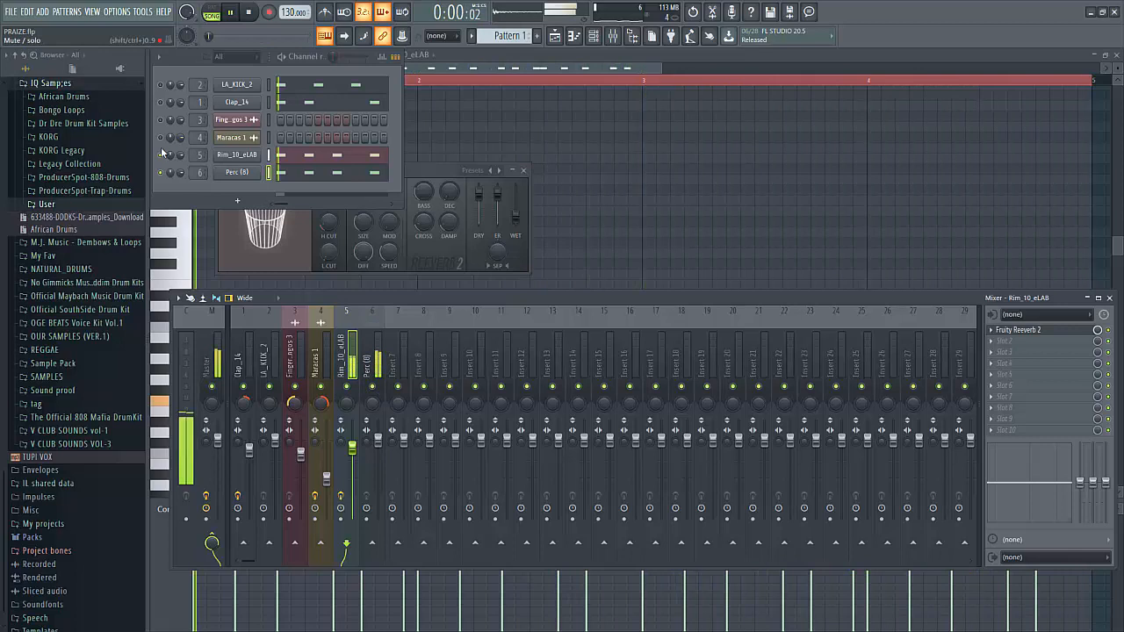
key("space")
Step: Raise the volume slightly in the LA_KICK_2 channel's levels adjustment settings
left_click(237, 84)
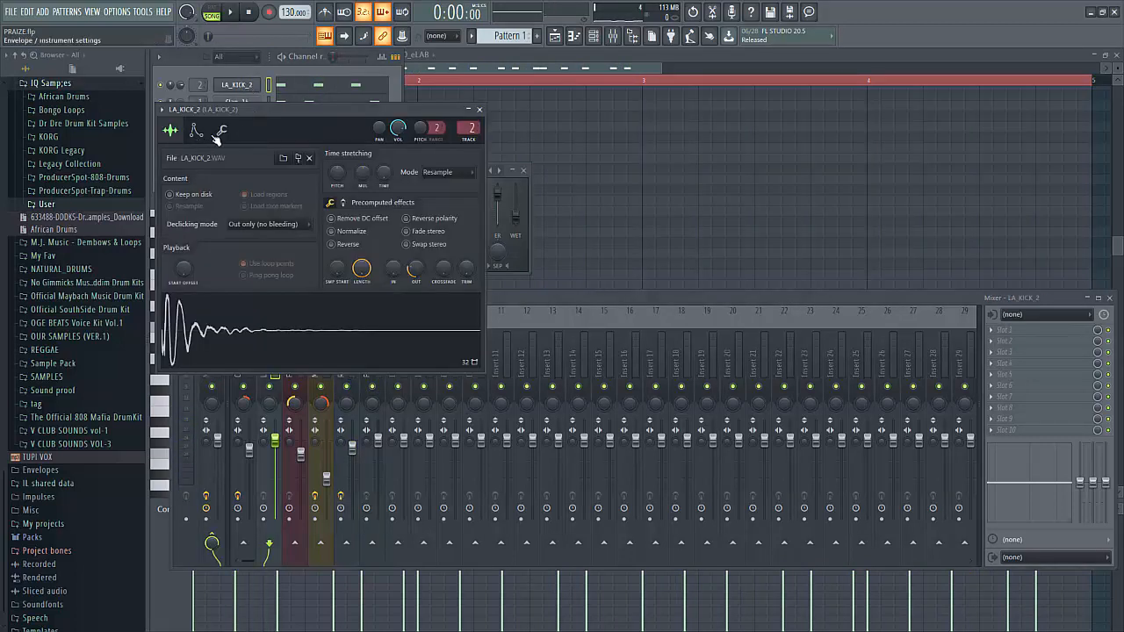
left_click(222, 130)
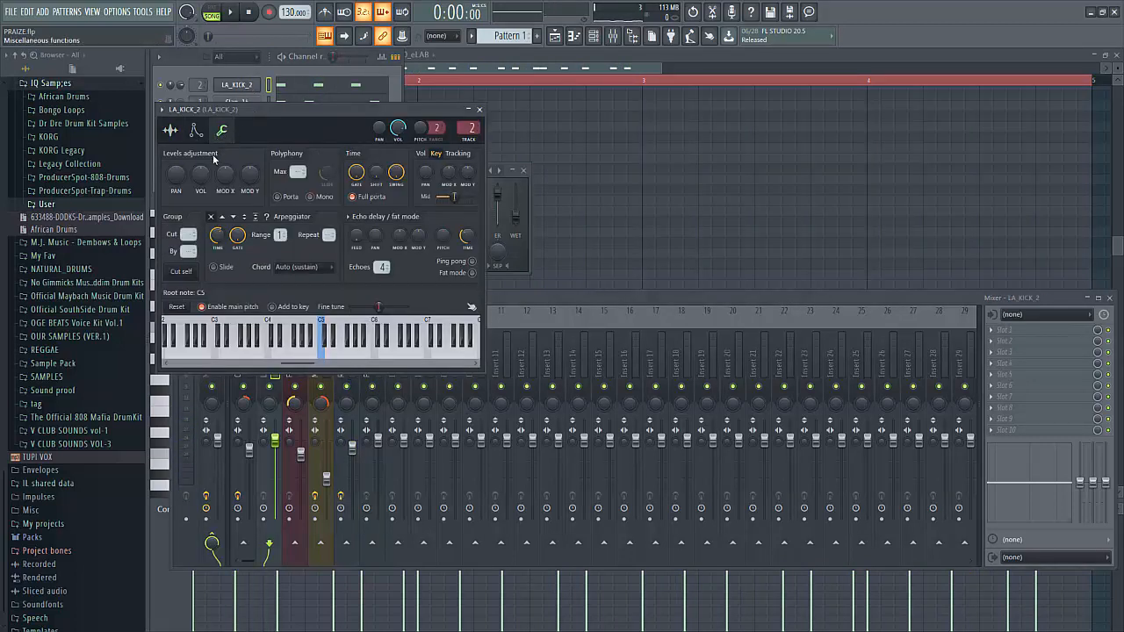
left_click_drag(202, 182, 202, 180)
left_click_drag(202, 180, 202, 176)
left_click(478, 109)
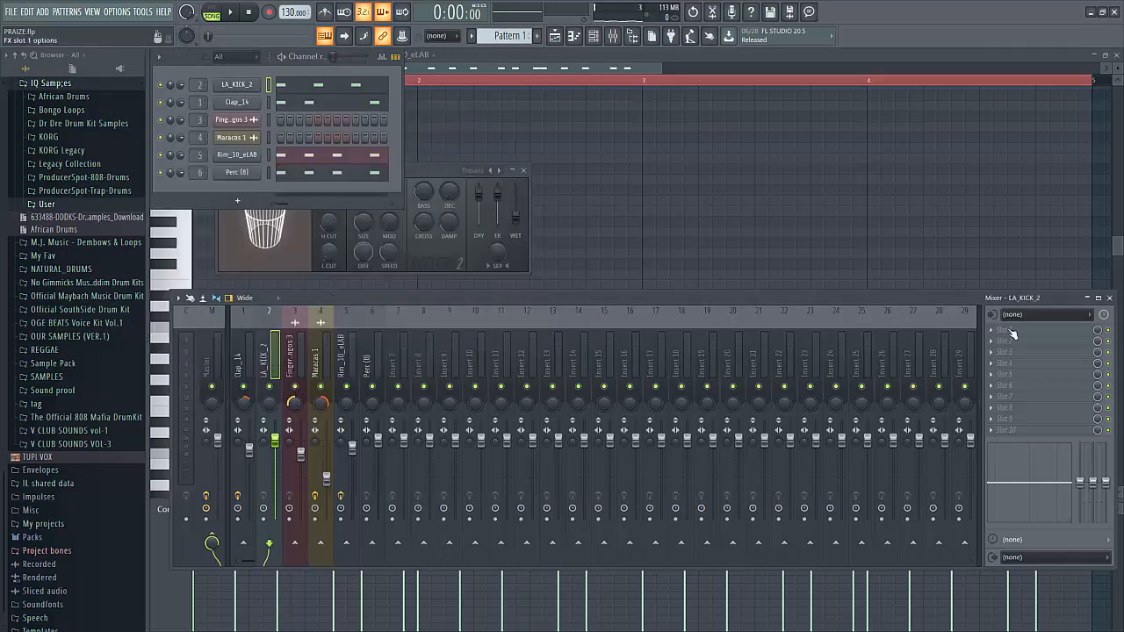
Step: Add Fruity Parametric EQ 2 to the LA_KICK_2 mixer track and cut its highs with band 7 during playback
left_click(1010, 331)
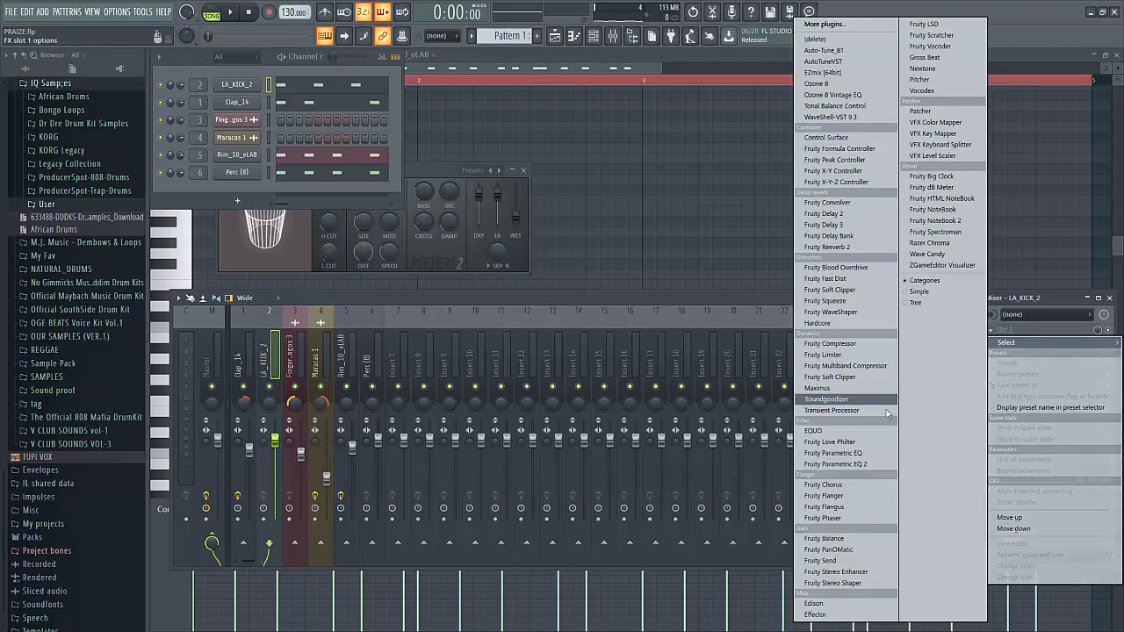
left_click(878, 459)
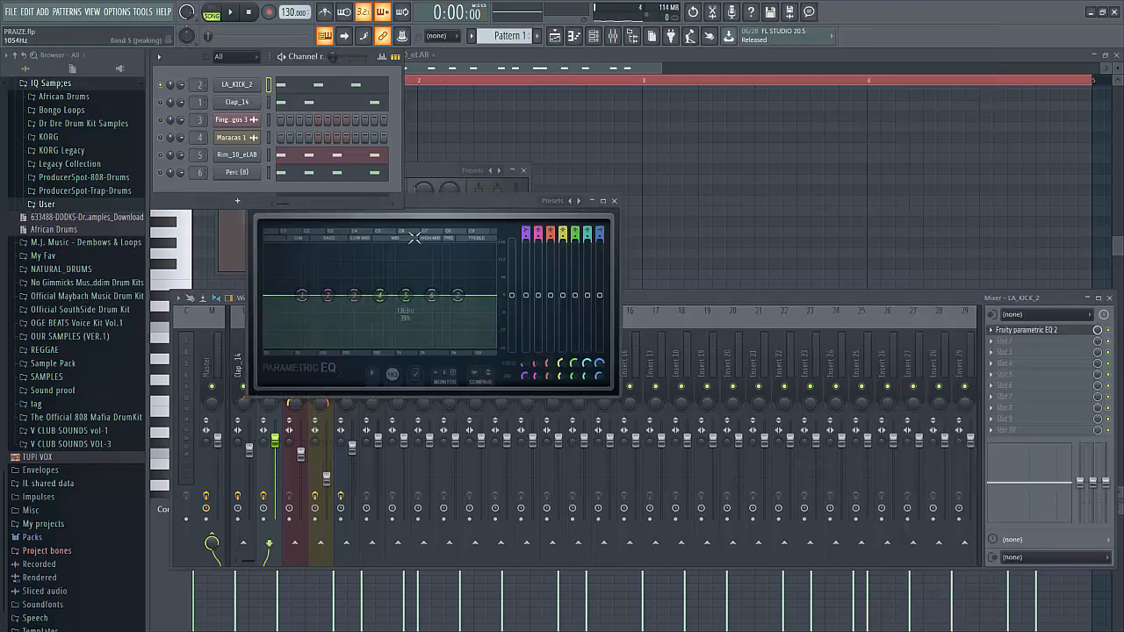
left_click_drag(442, 200, 644, 132)
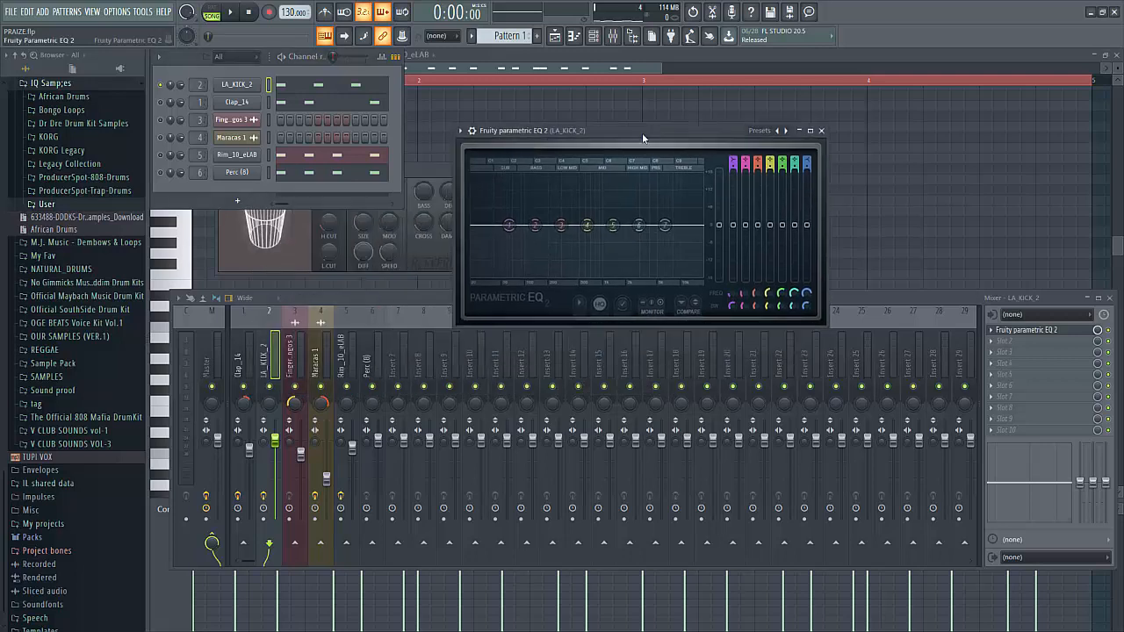
key("space")
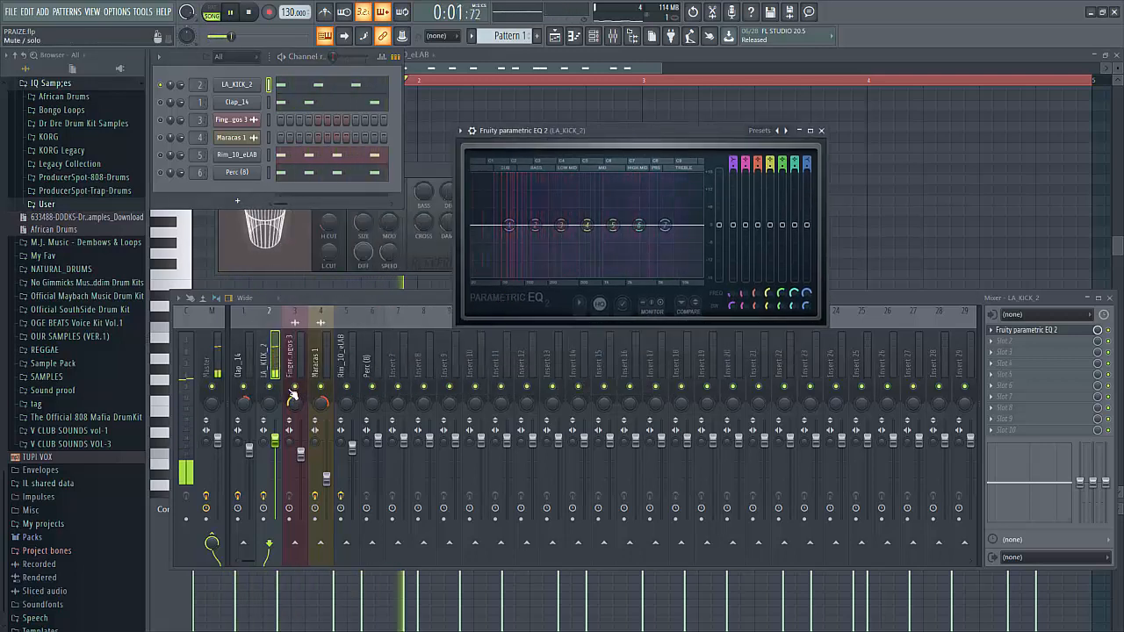
left_click(236, 87)
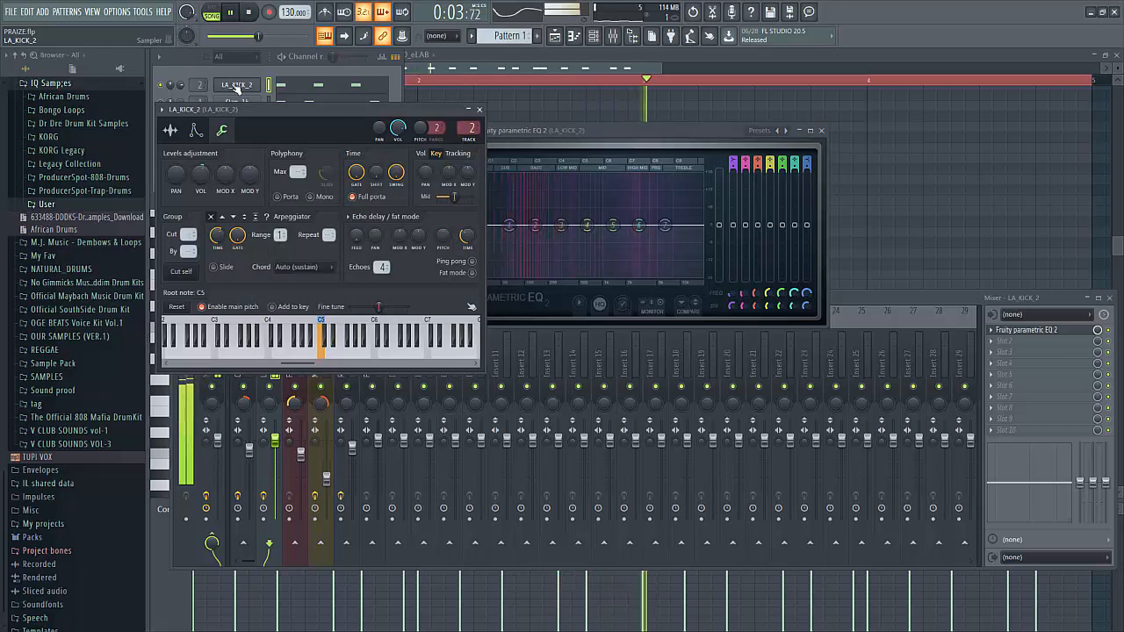
left_click(237, 87)
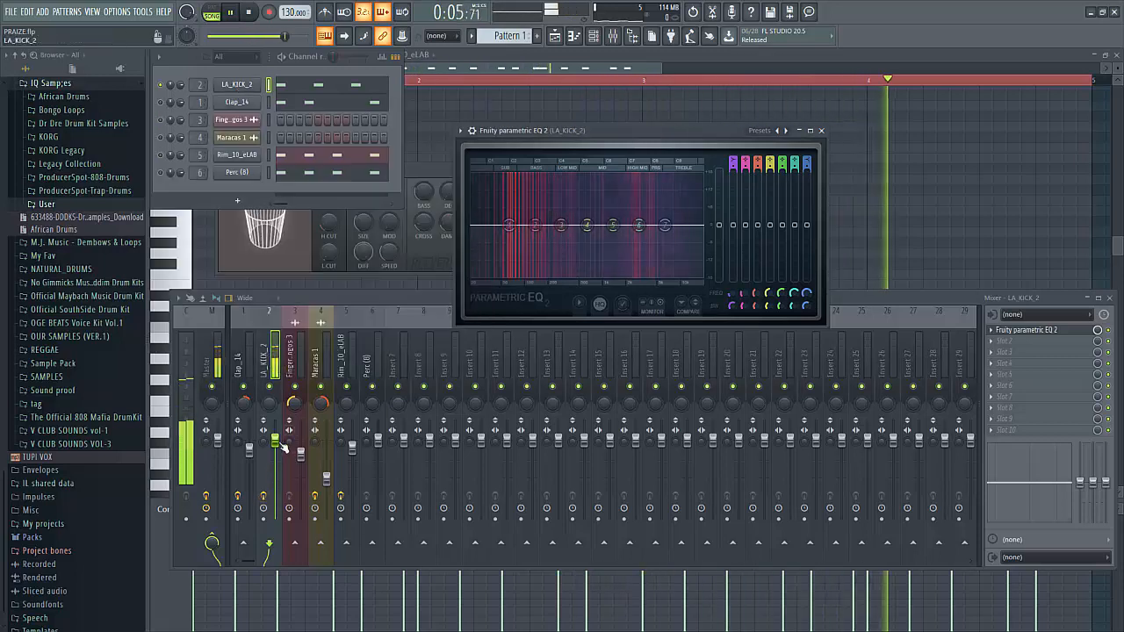
left_click_drag(665, 225, 620, 275)
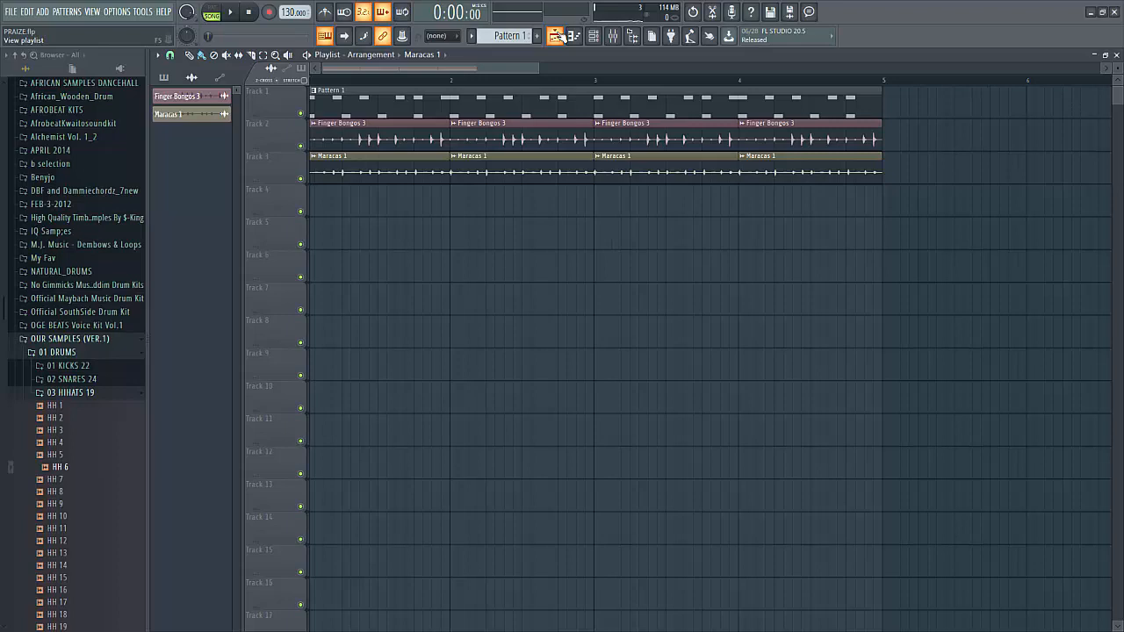
Step: Raise the channel rack's swing to about 28% and play the full drum beat with the mixer open
key("F9")
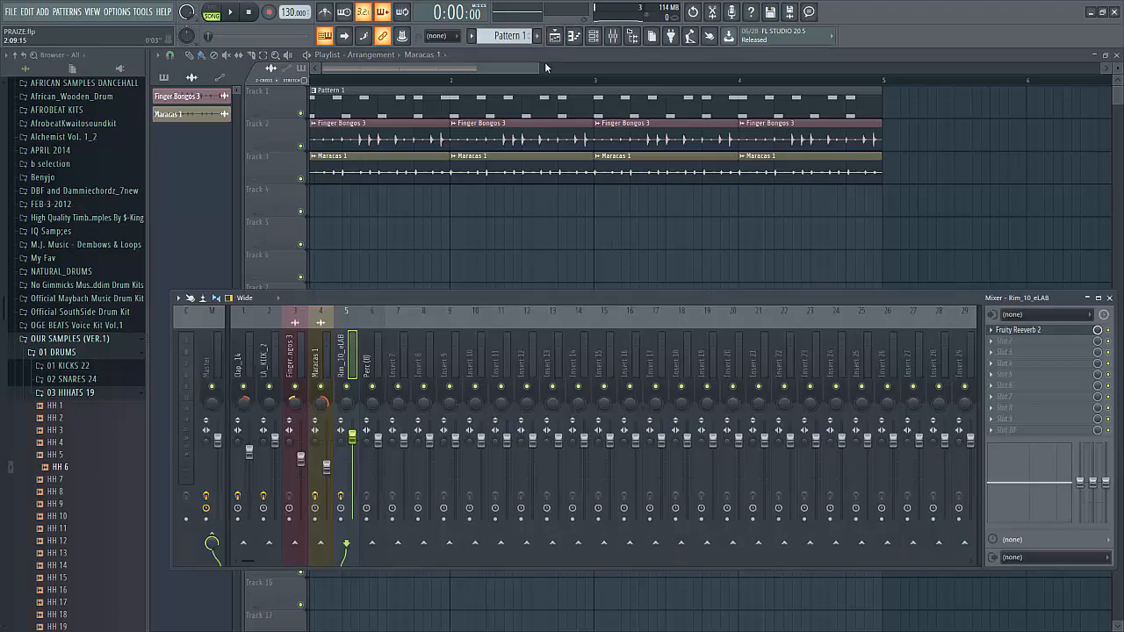
left_click(595, 36)
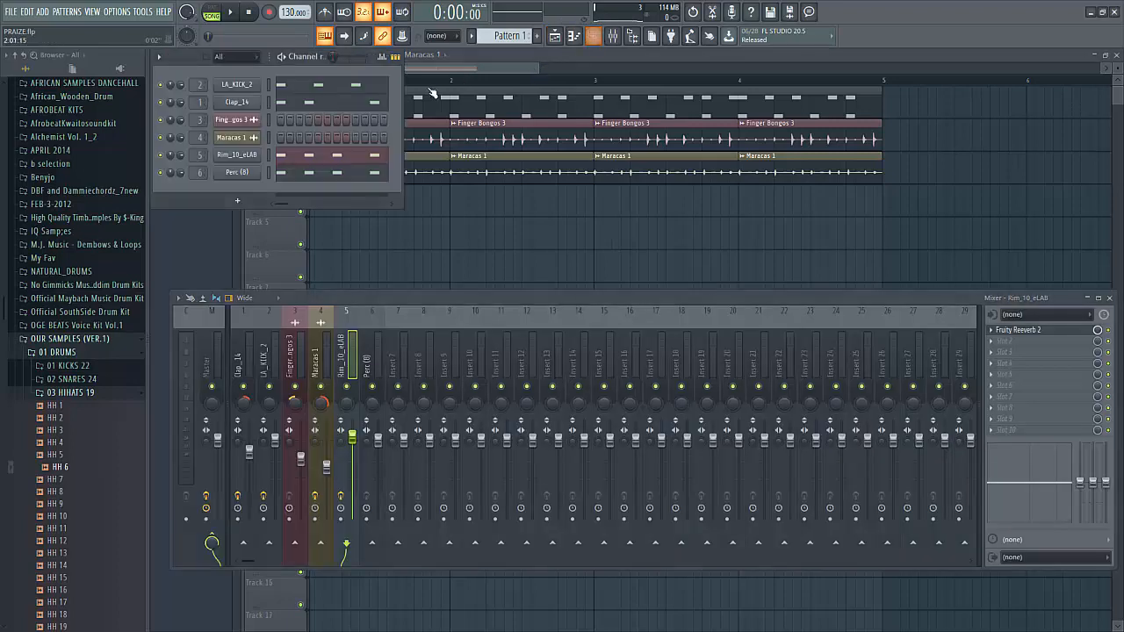
left_click(335, 56)
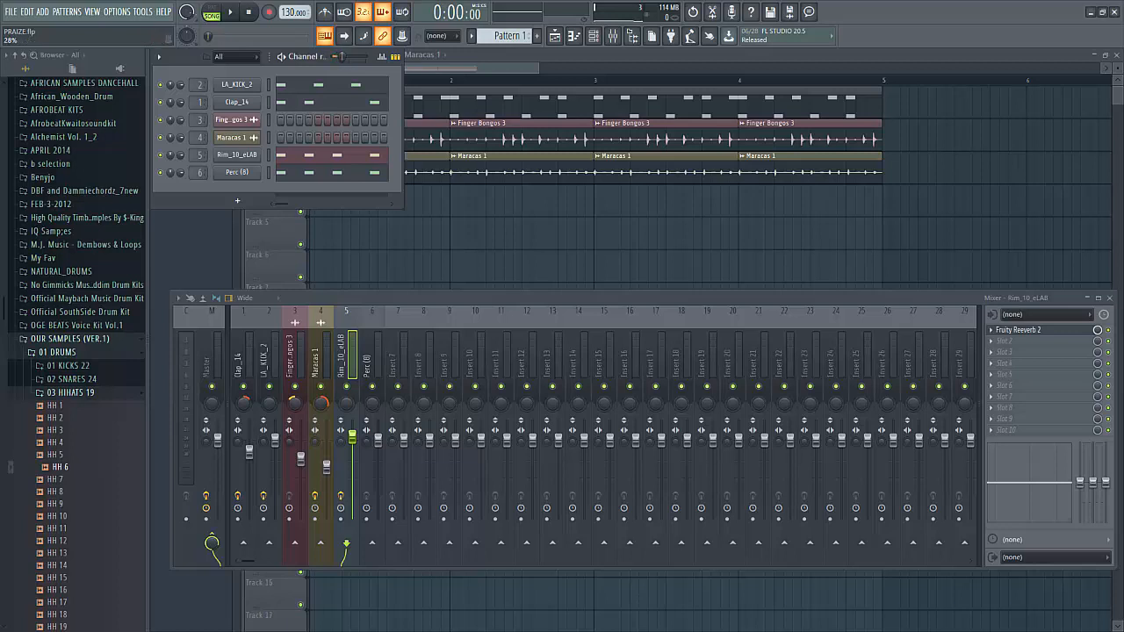
key("space")
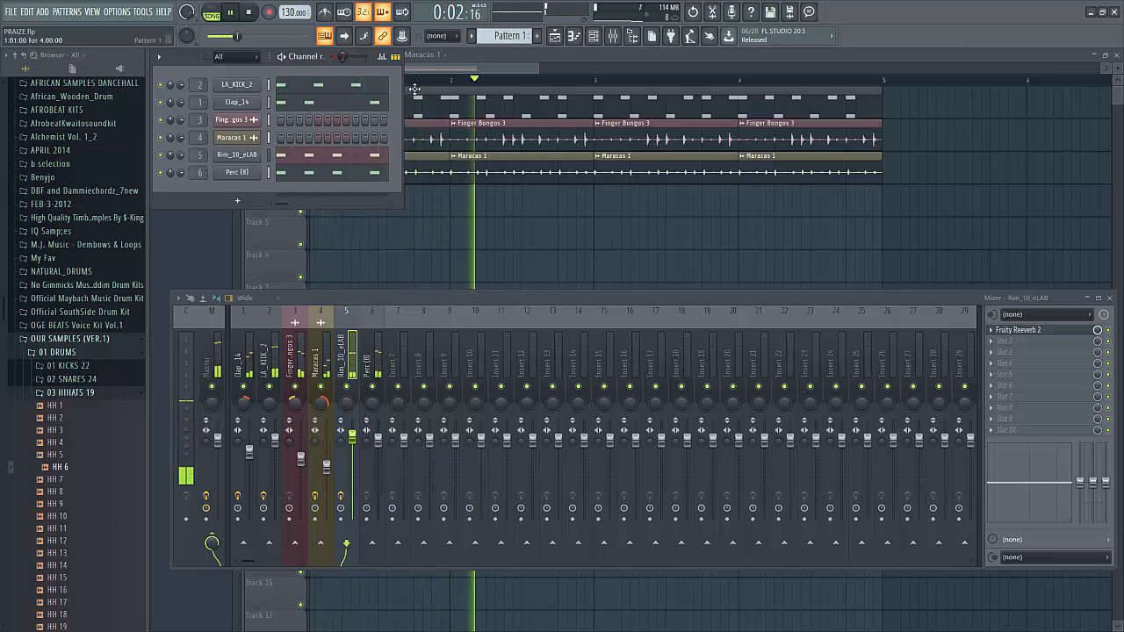
key("space")
Step: Add a separator before mixer track Insert 7 and rename that track DRUM BUS
left_click(248, 369)
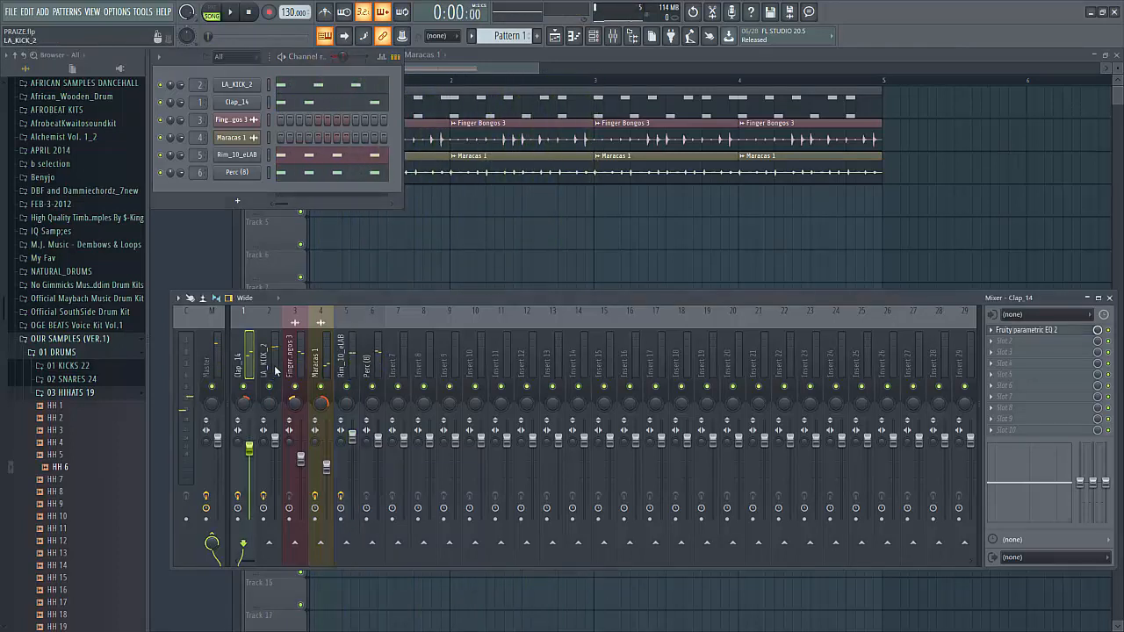
left_click_drag(247, 368, 376, 367)
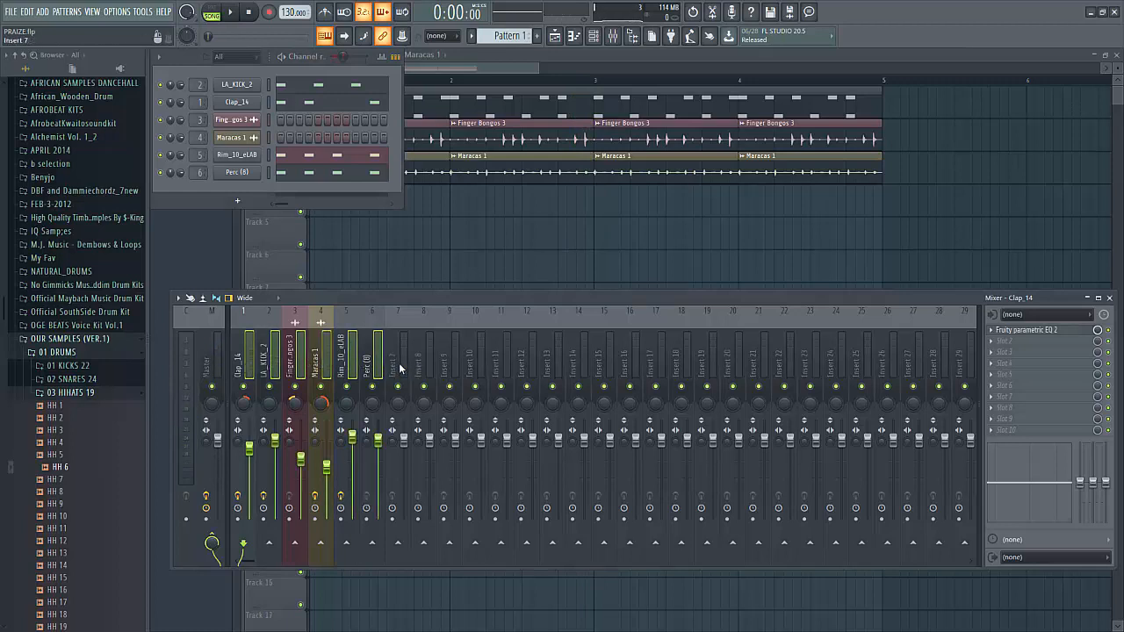
right_click(397, 367)
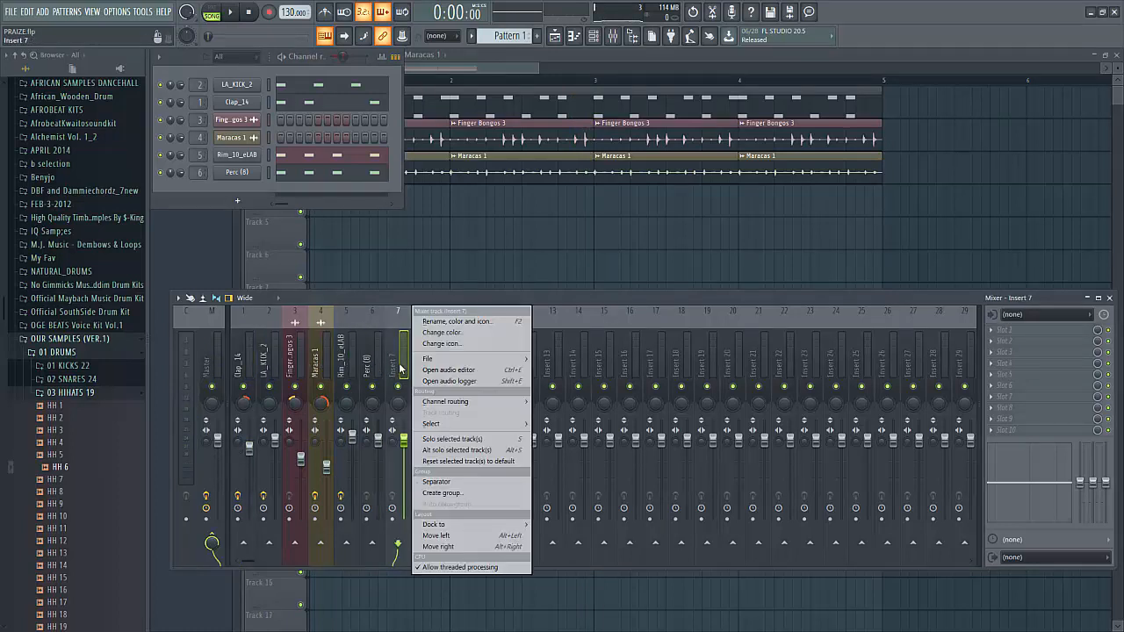
left_click(452, 484)
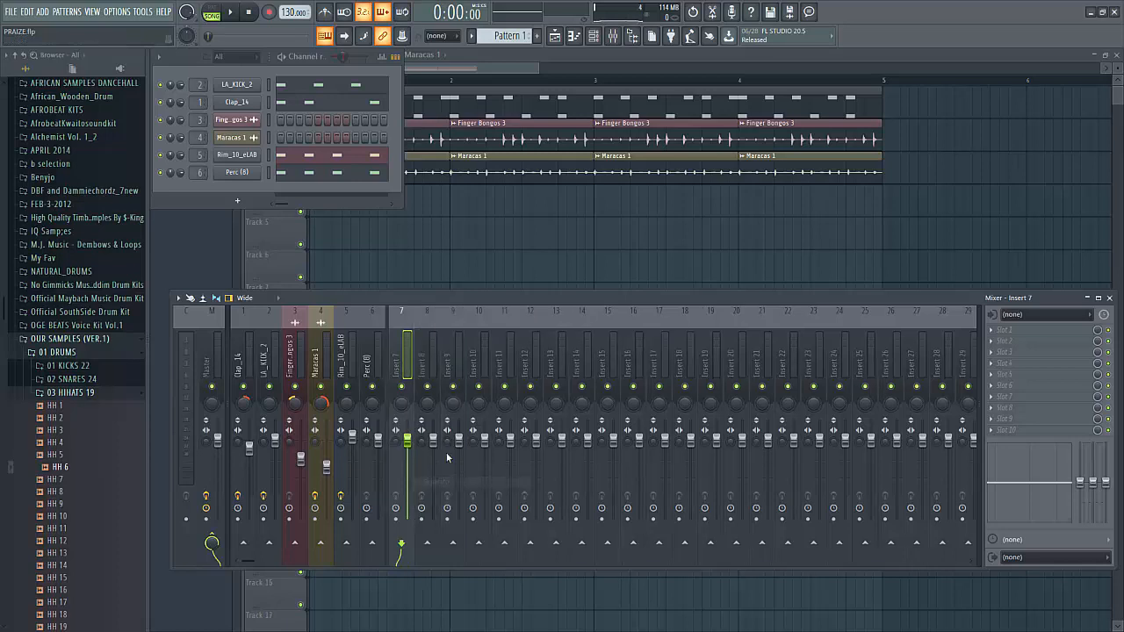
right_click(406, 372)
left_click(458, 321)
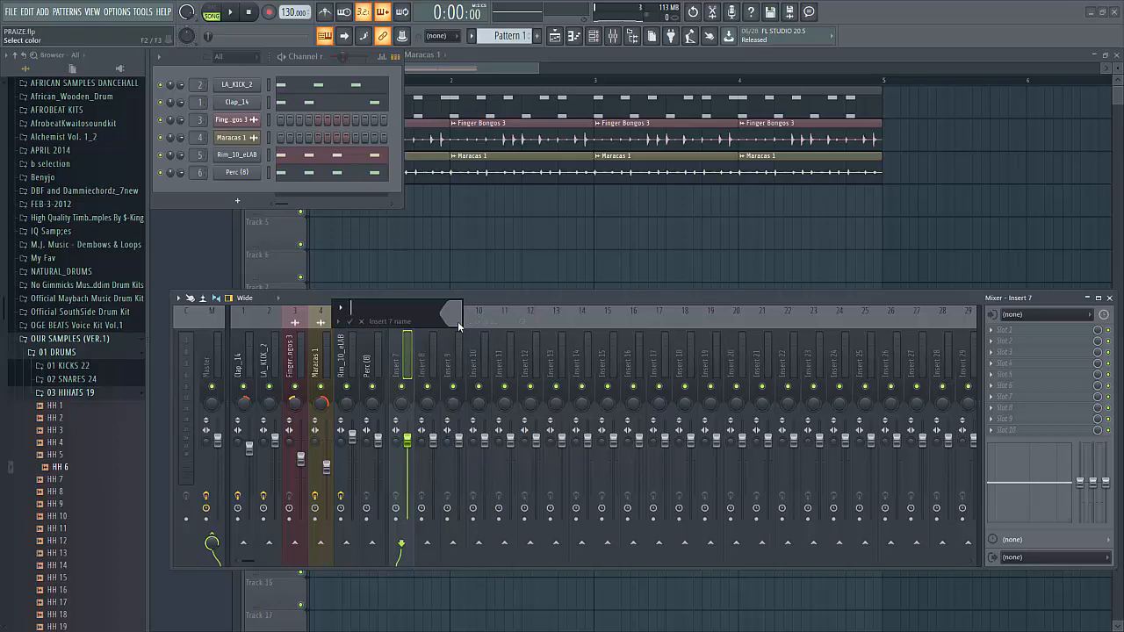
type("DRUM BUS")
key("Return")
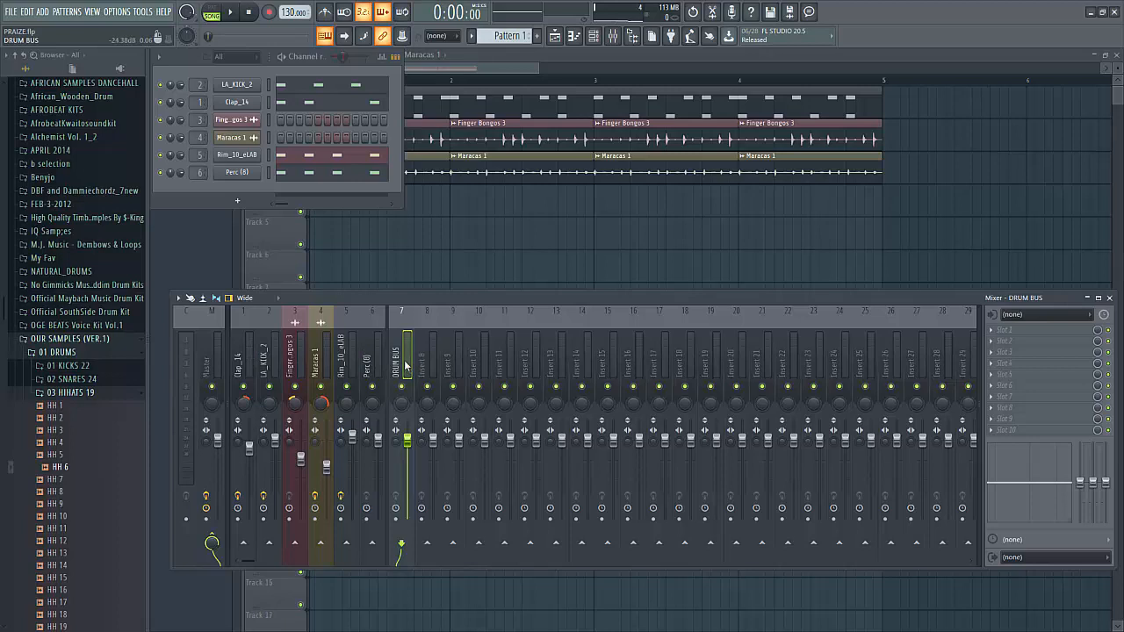
Step: Route mixer tracks Clap_14 through Perc (8) to the DRUM BUS track only
left_click(240, 369)
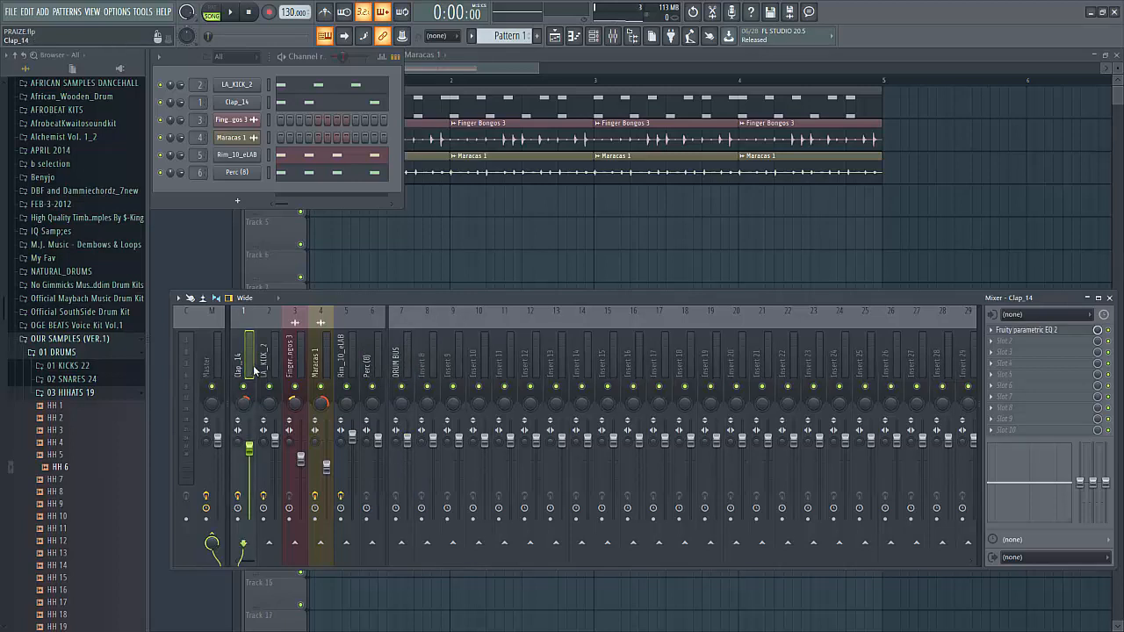
left_click_drag(262, 371, 405, 367)
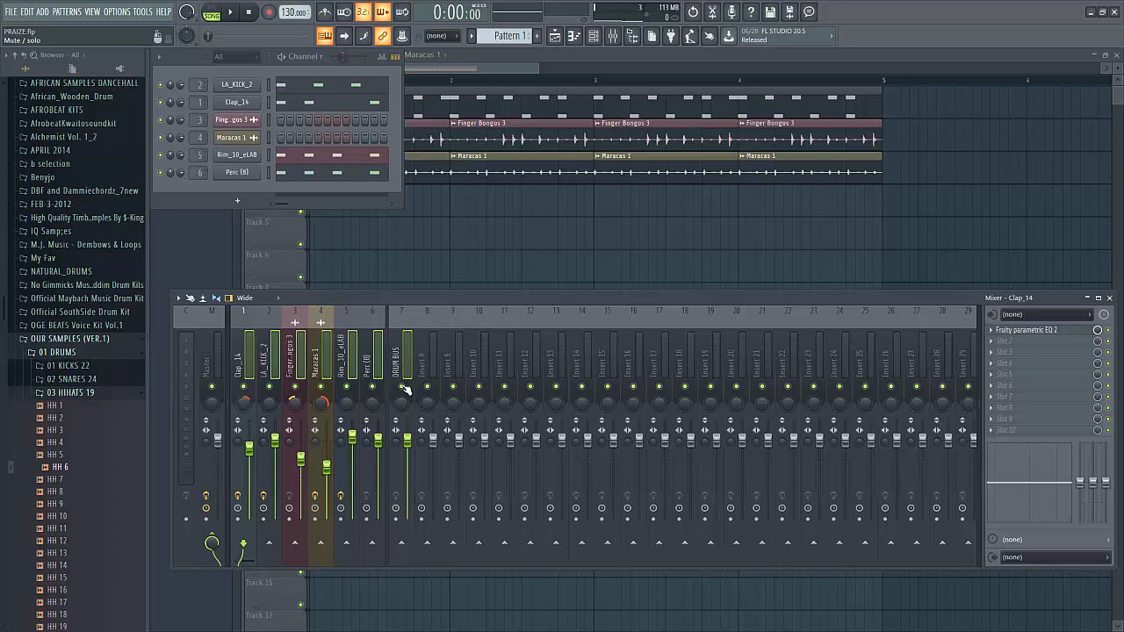
right_click(402, 545)
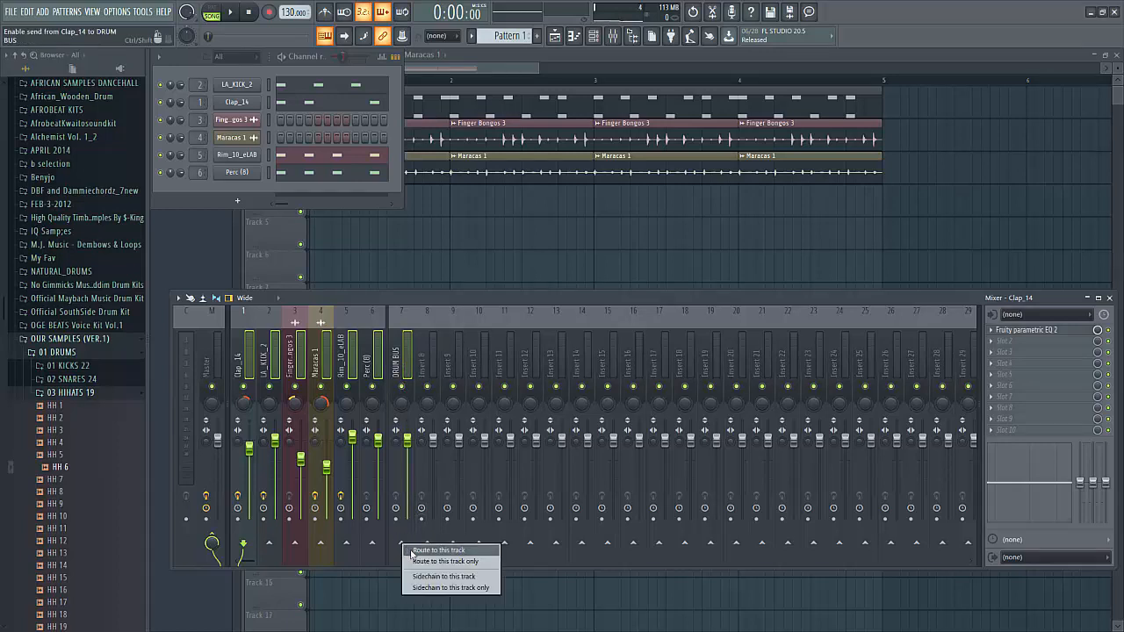
left_click(469, 563)
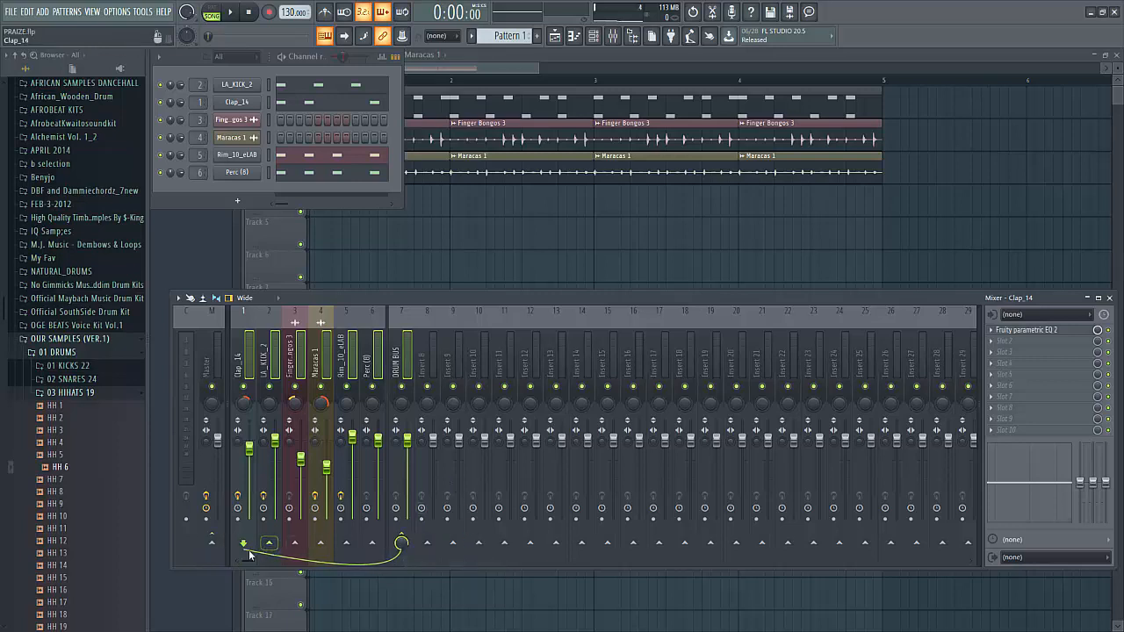
Step: Play the beat through the DRUM BUS track and pull its fader down to test the routing
left_click(406, 374)
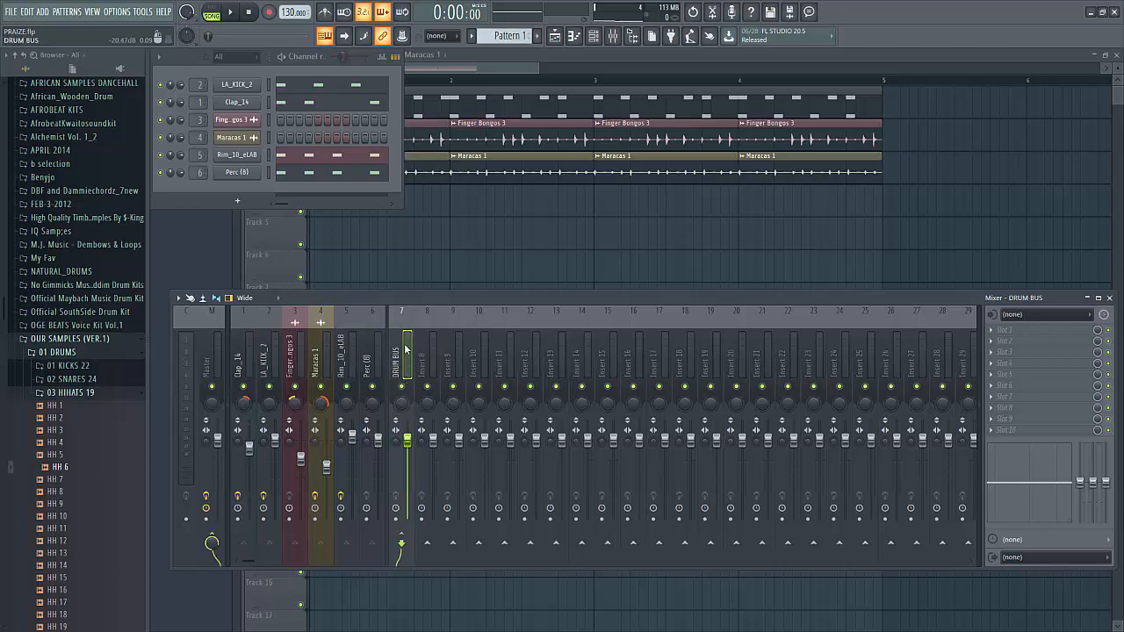
key("space")
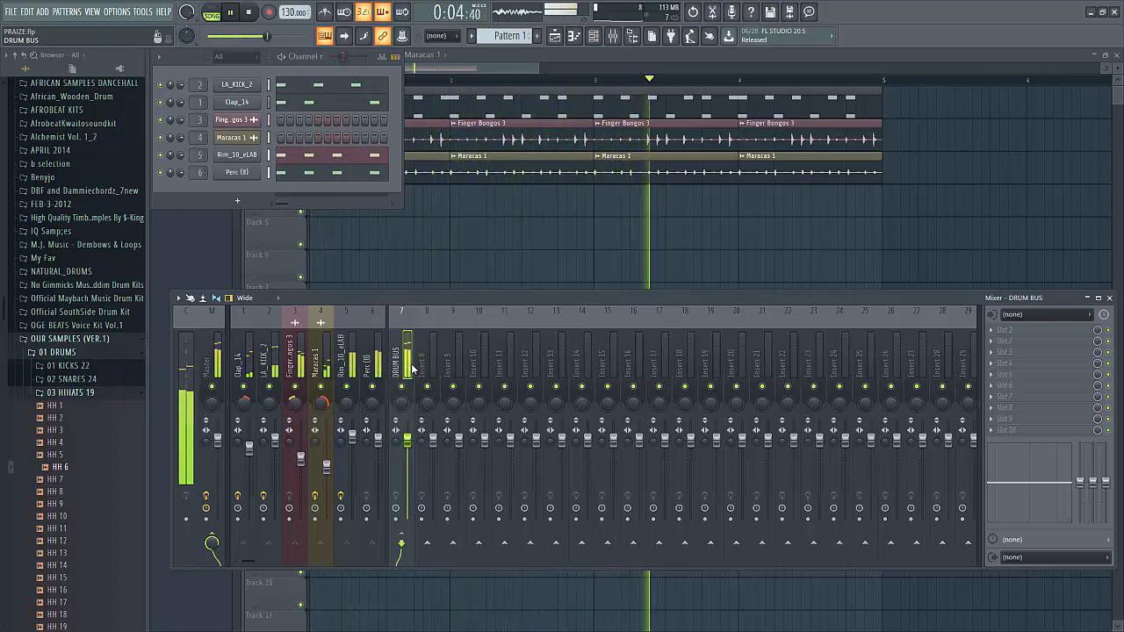
key("space")
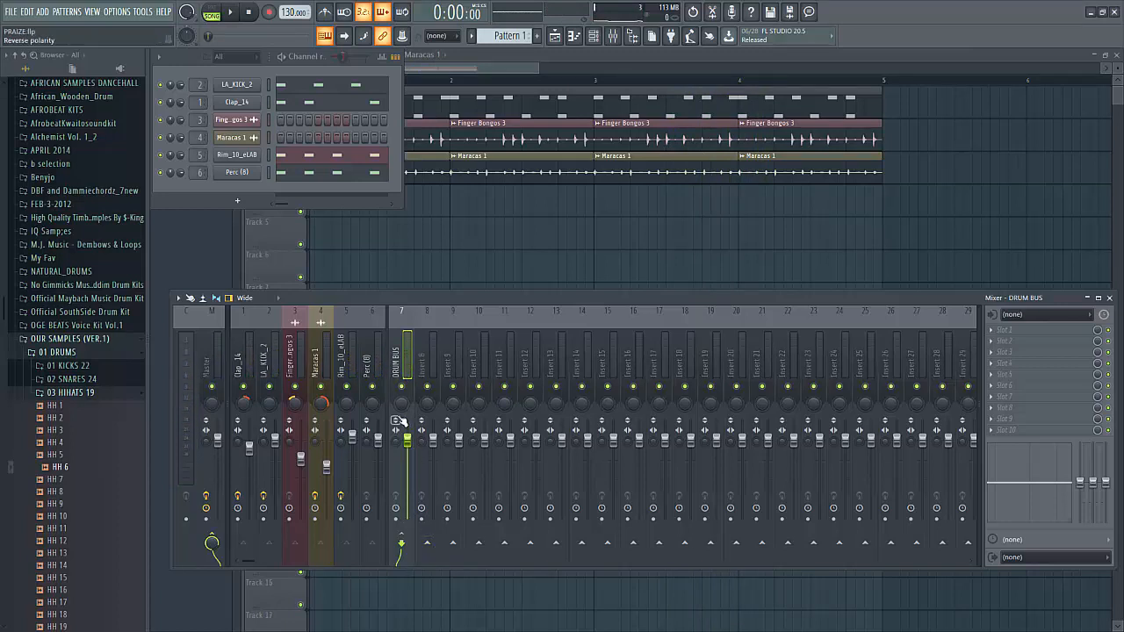
key("space")
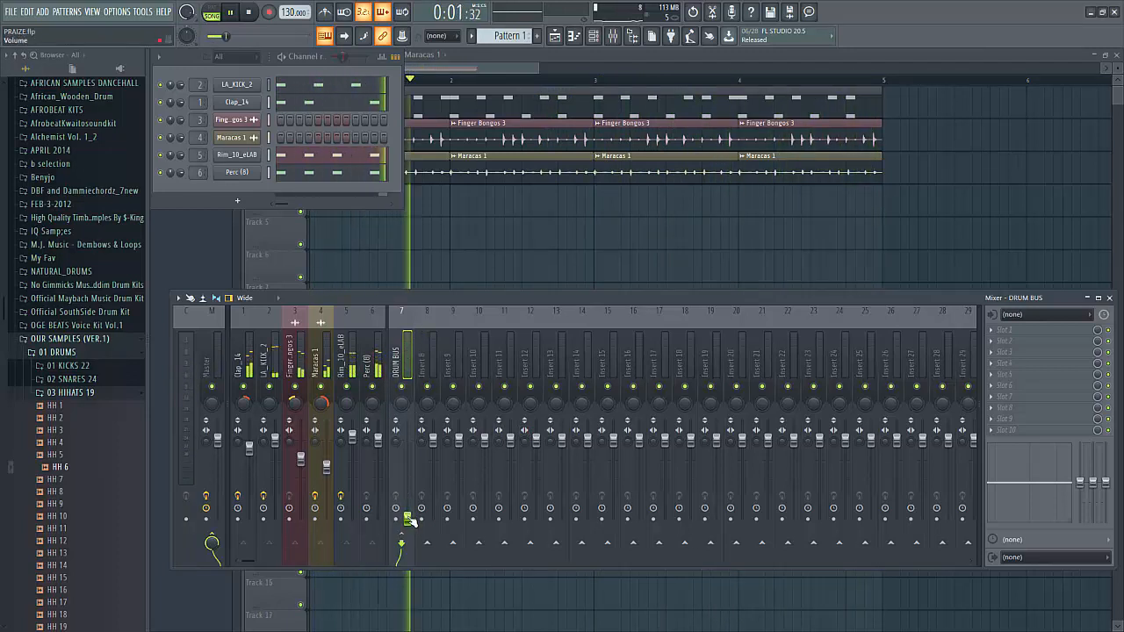
key("F12")
key("space")
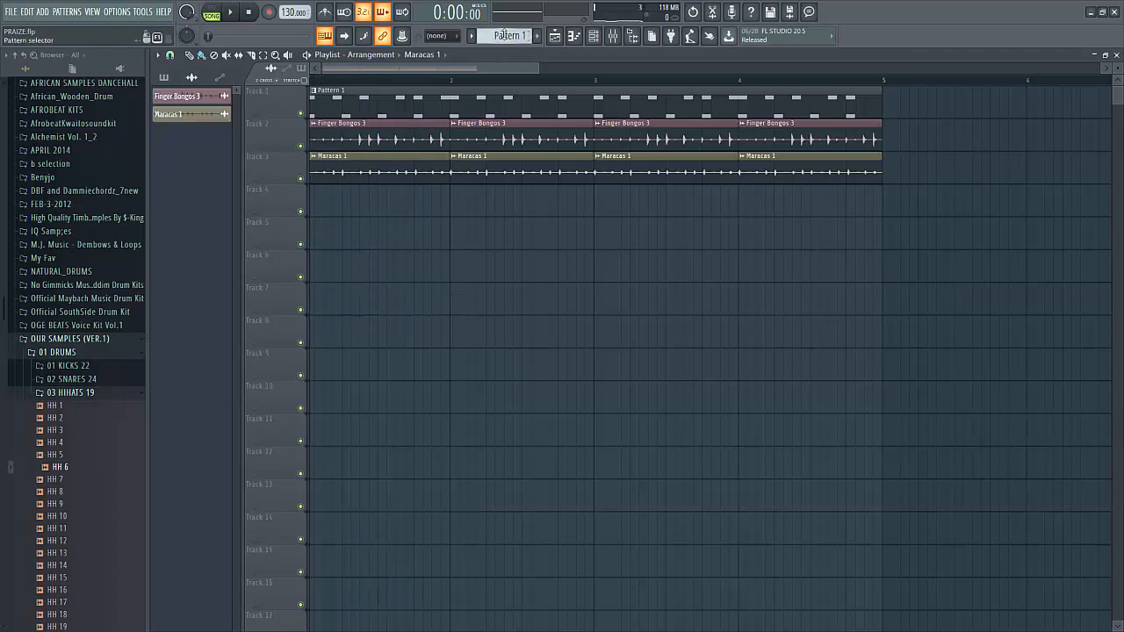
Step: Create Pattern 2 and place its clip at the start of playlist Track 4
left_click(538, 35)
left_click(314, 197)
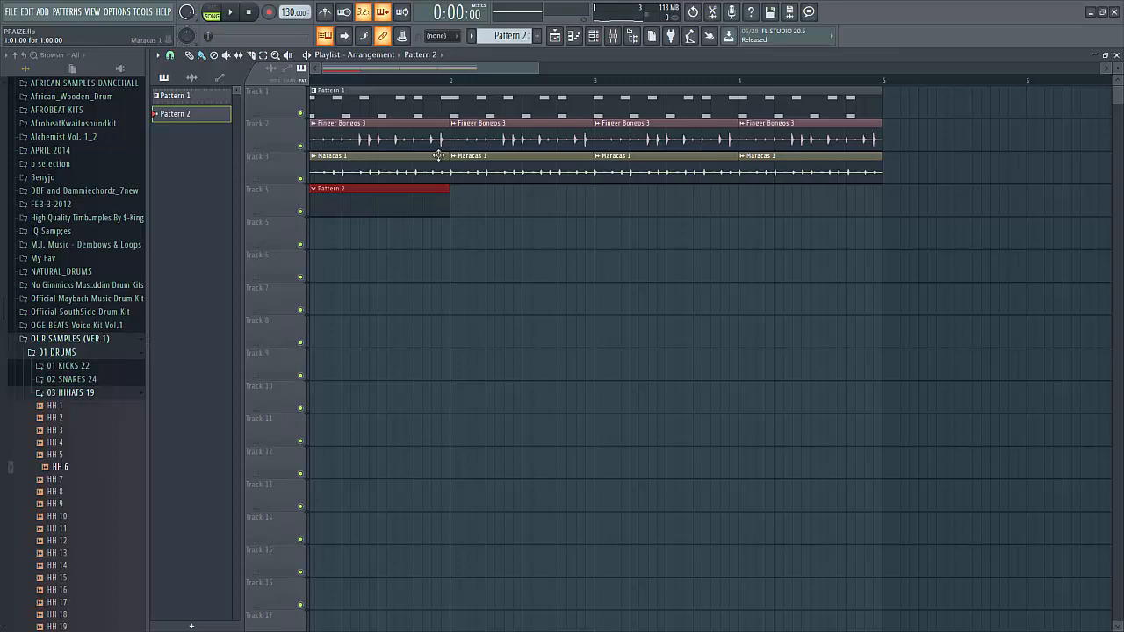
left_click_drag(539, 66, 498, 67)
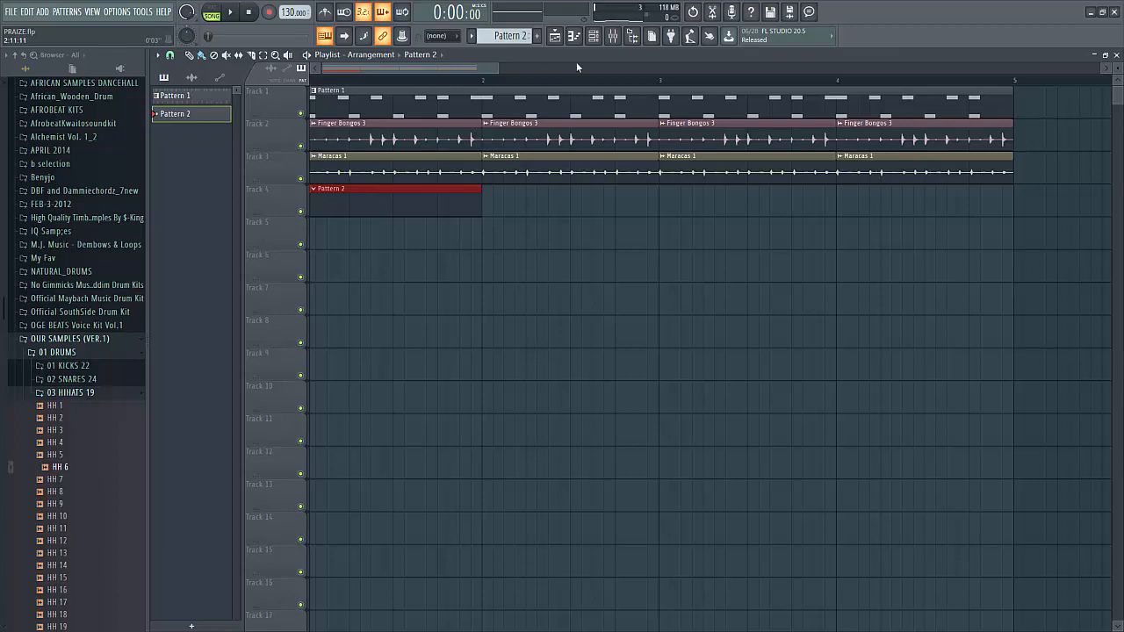
Step: Add a Hypersonic instrument channel named PIANO KEYS with the Natural Grand Piano patch
left_click(600, 37)
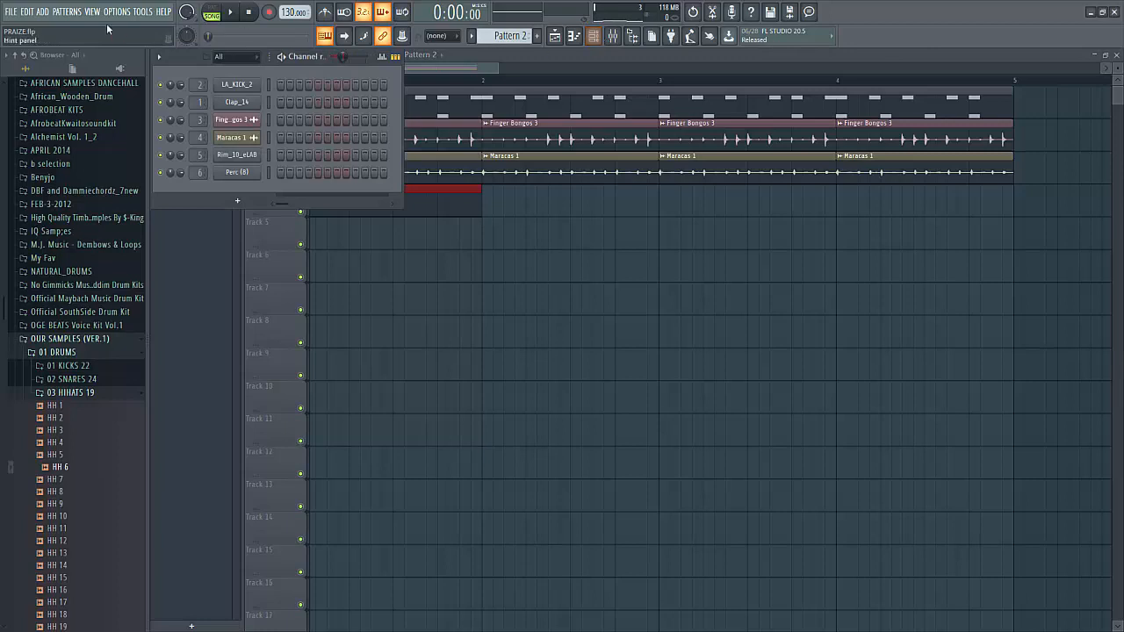
left_click(44, 12)
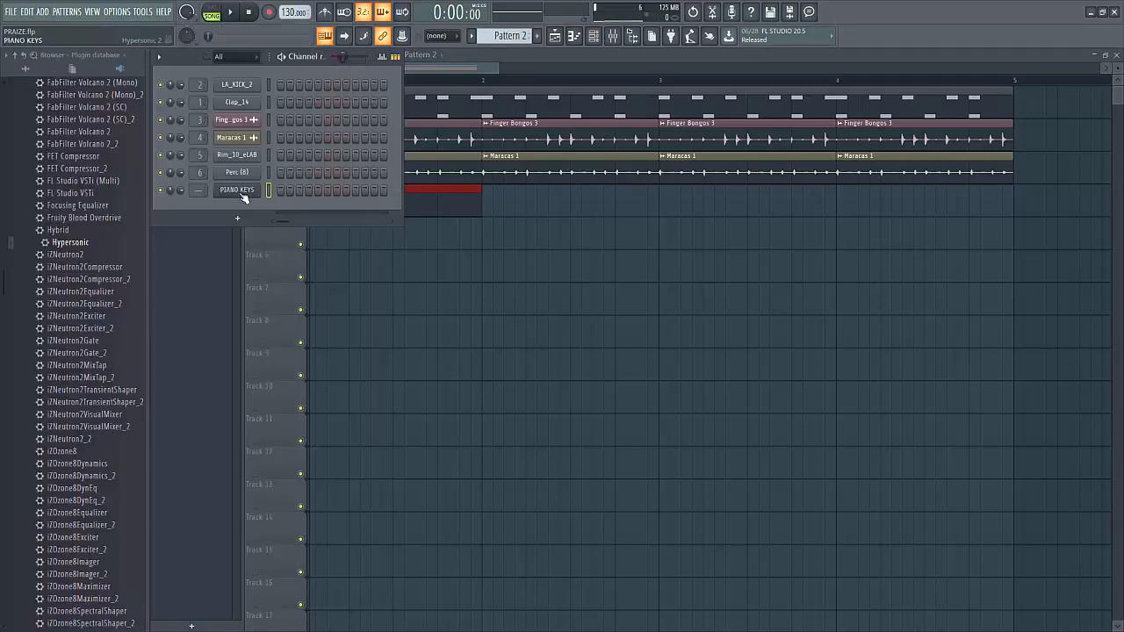
left_click(243, 197)
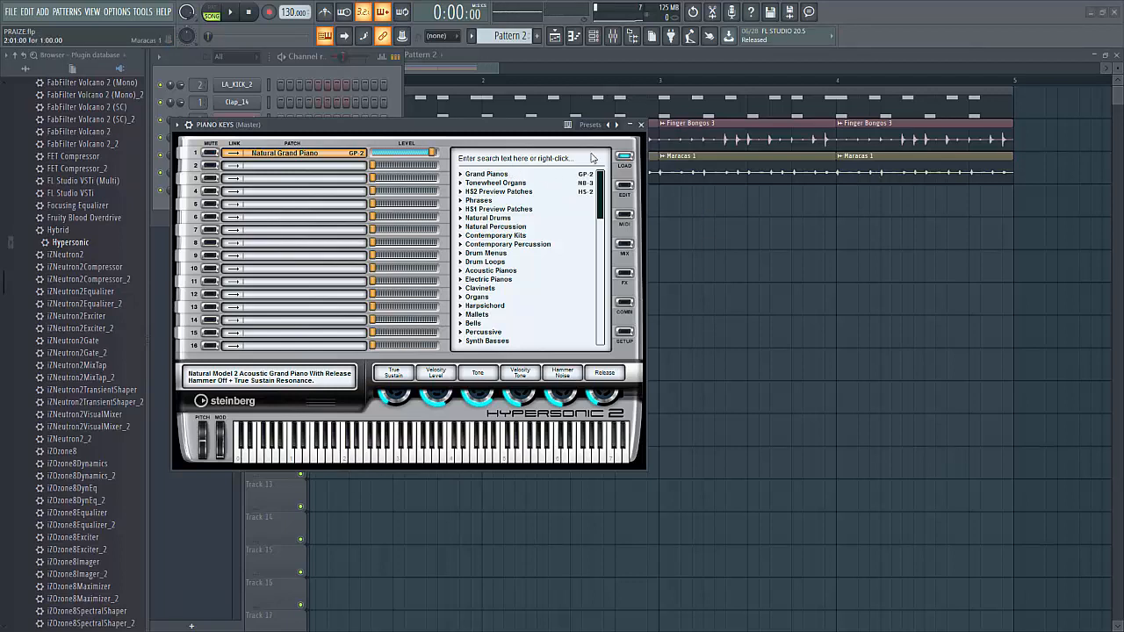
left_click(642, 127)
Step: Enter a four-bar progression of five-note chords, one per bar, in the PIANO KEYS piano roll and play it
right_click(258, 188)
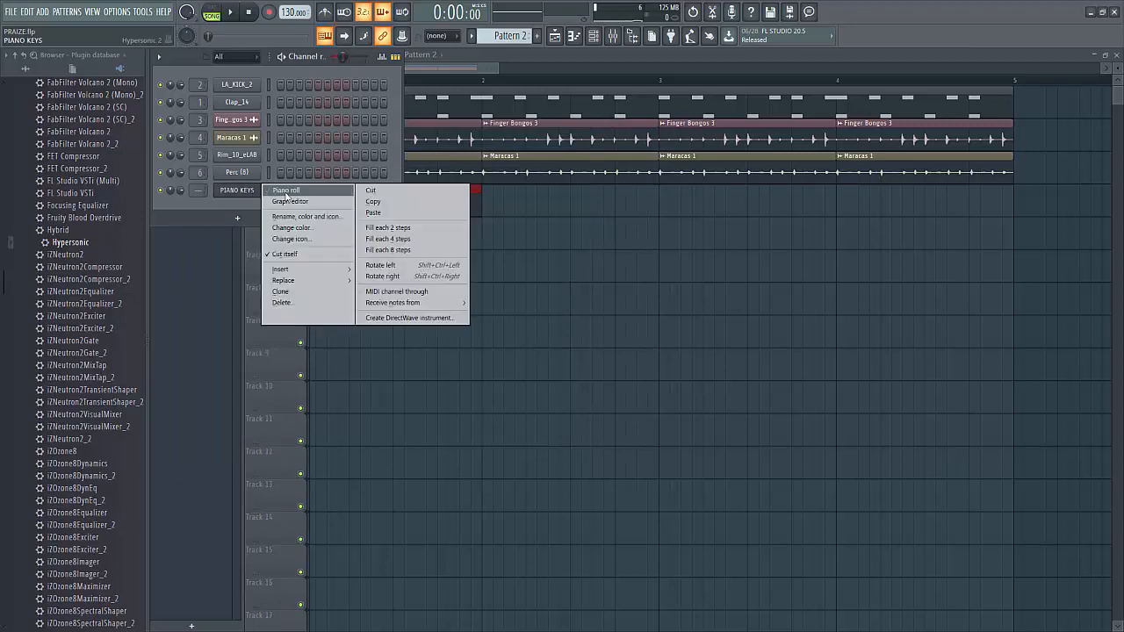
left_click(286, 192)
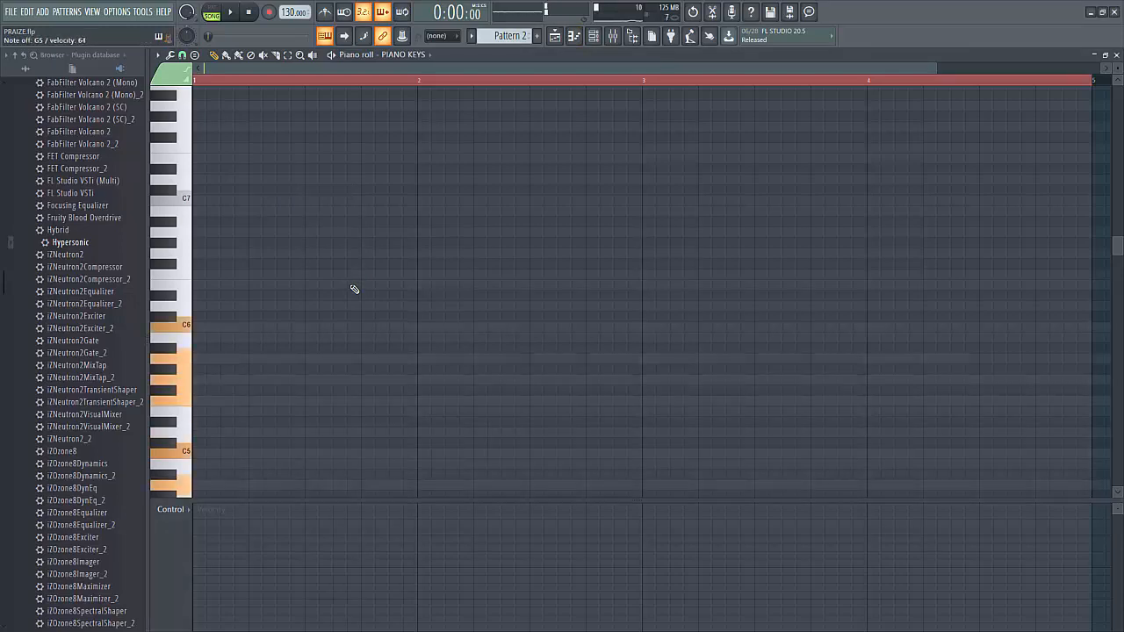
scroll(354, 289, "down", 4)
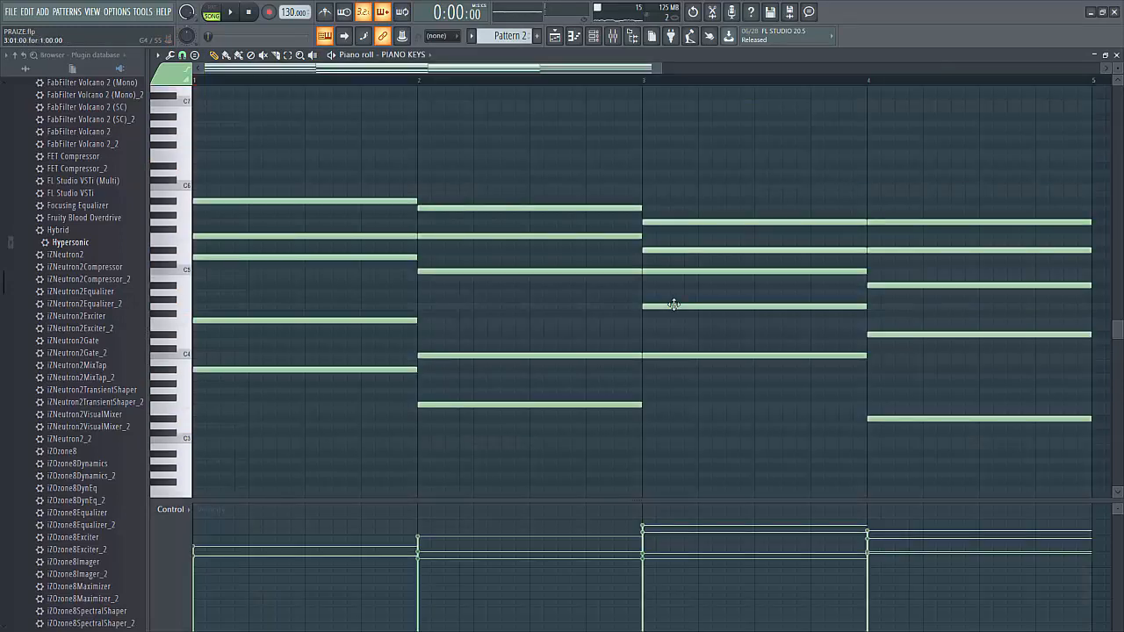
key("space")
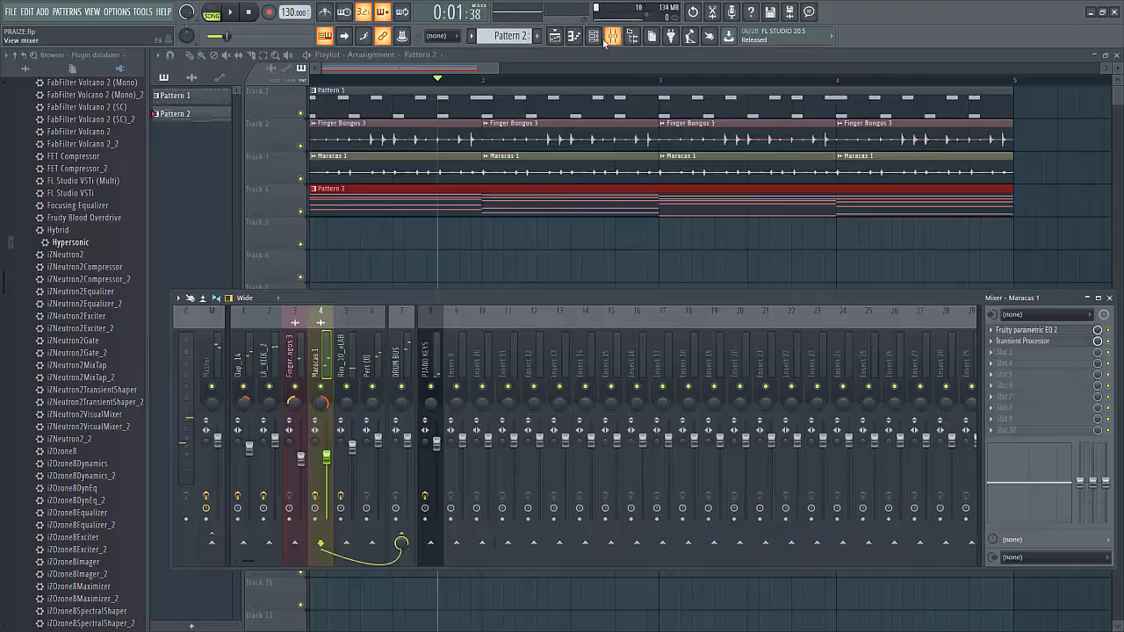
Step: Add an Xpand!2_x64 instrument channel and keep its Massive Pad sound from 001 Bright Pads
left_click(550, 40)
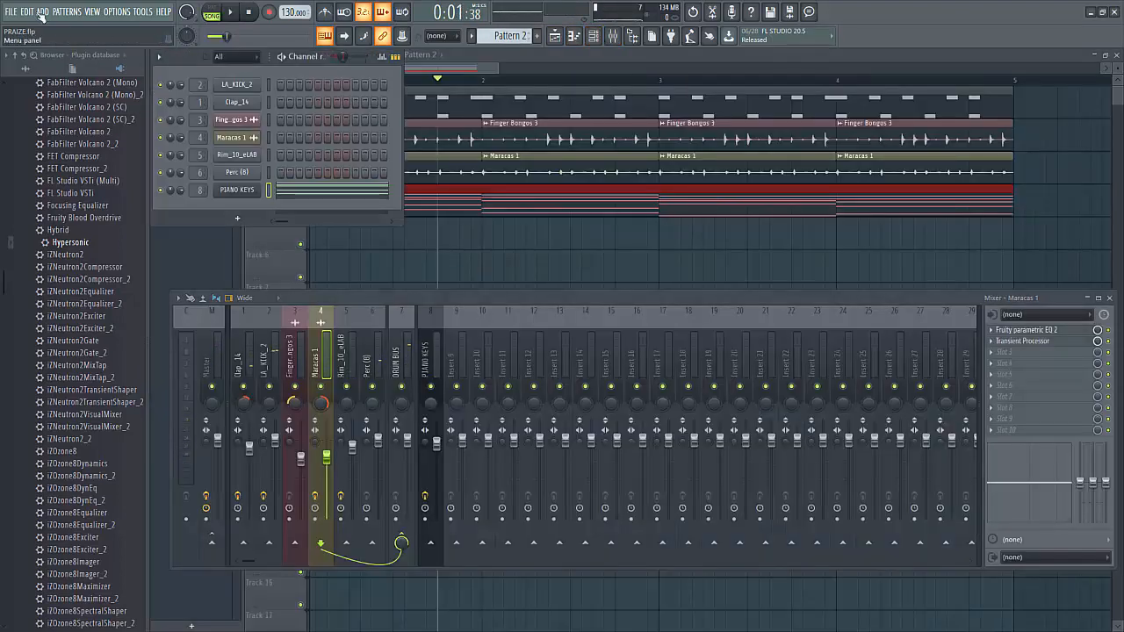
left_click(43, 11)
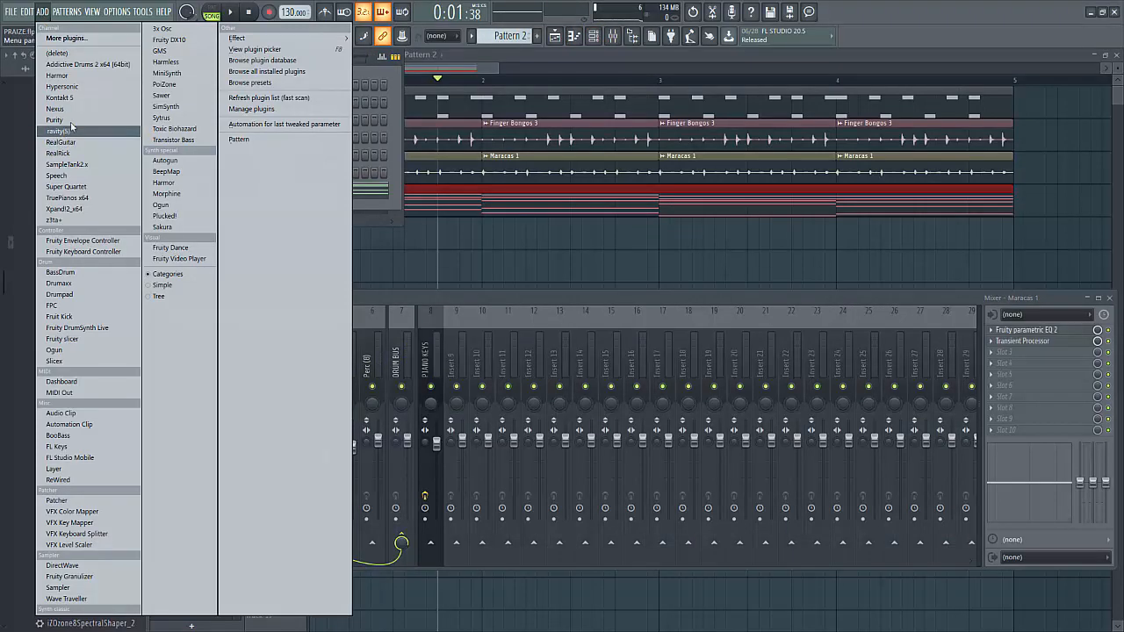
left_click(65, 209)
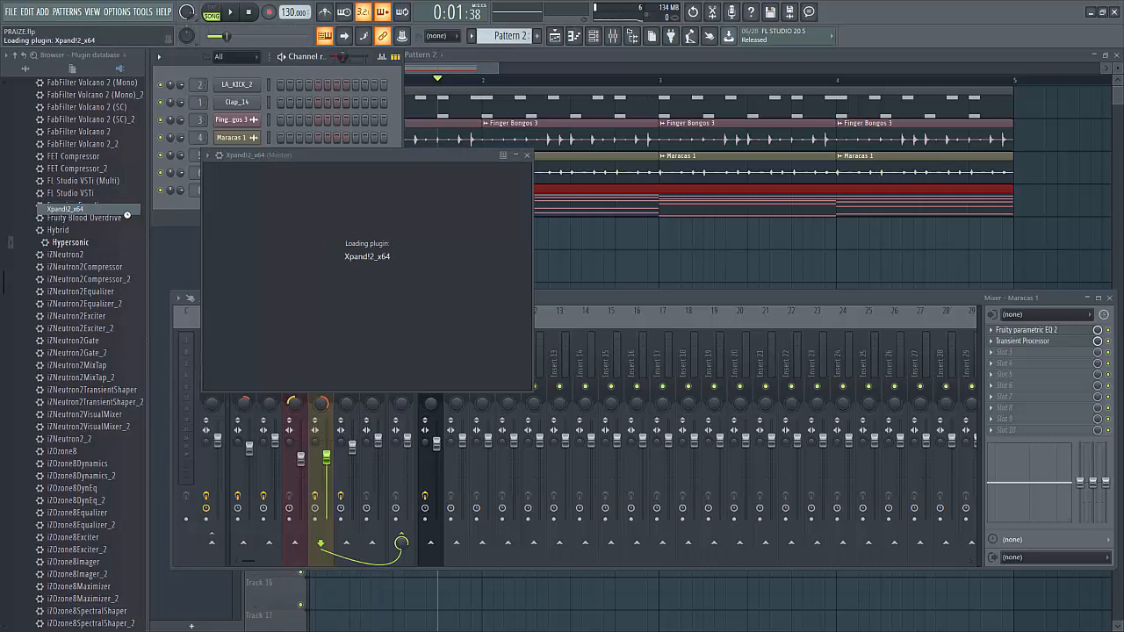
left_click(289, 254)
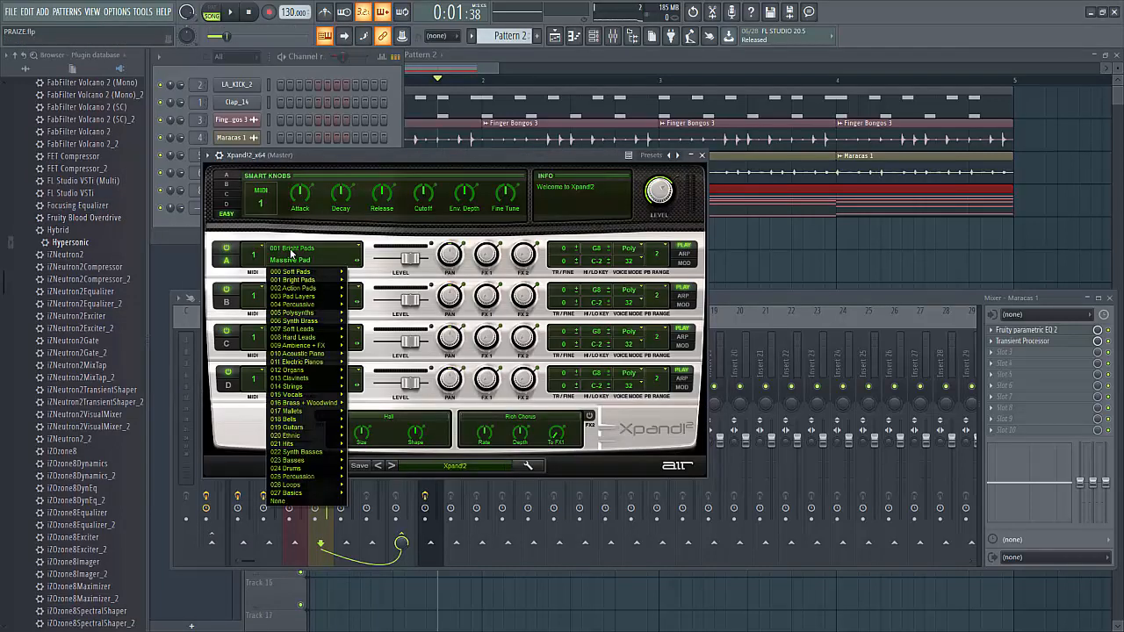
left_click(395, 113)
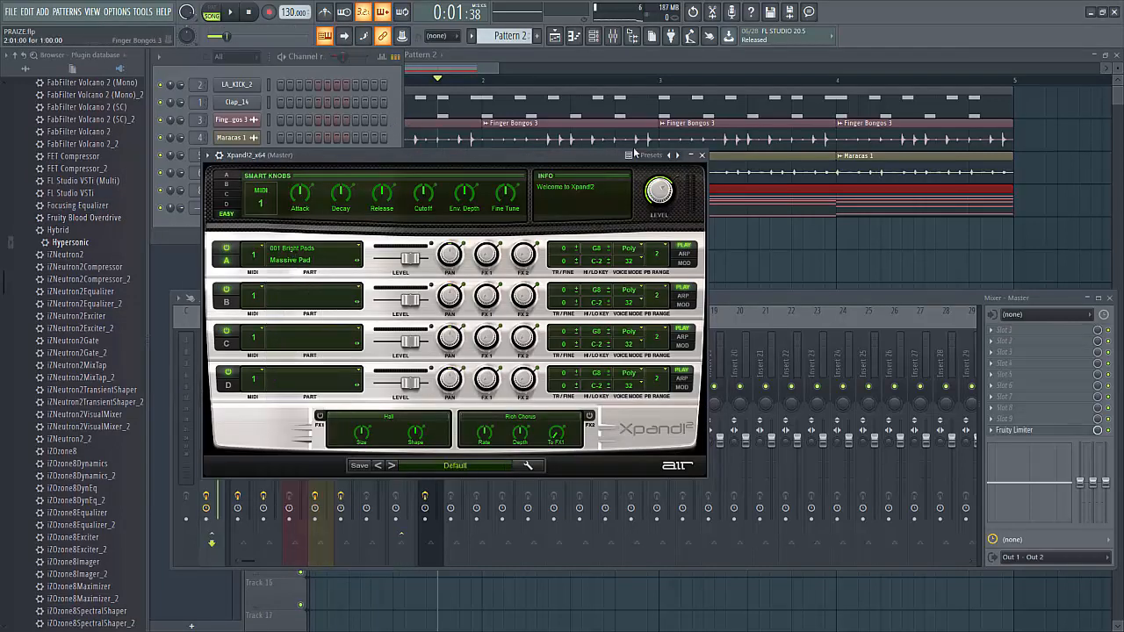
left_click(702, 156)
Step: Copy the PIANO KEYS notes from Pattern 2 into the Xpand!2_x64 channel in Pattern 3
right_click(254, 193)
left_click(377, 204)
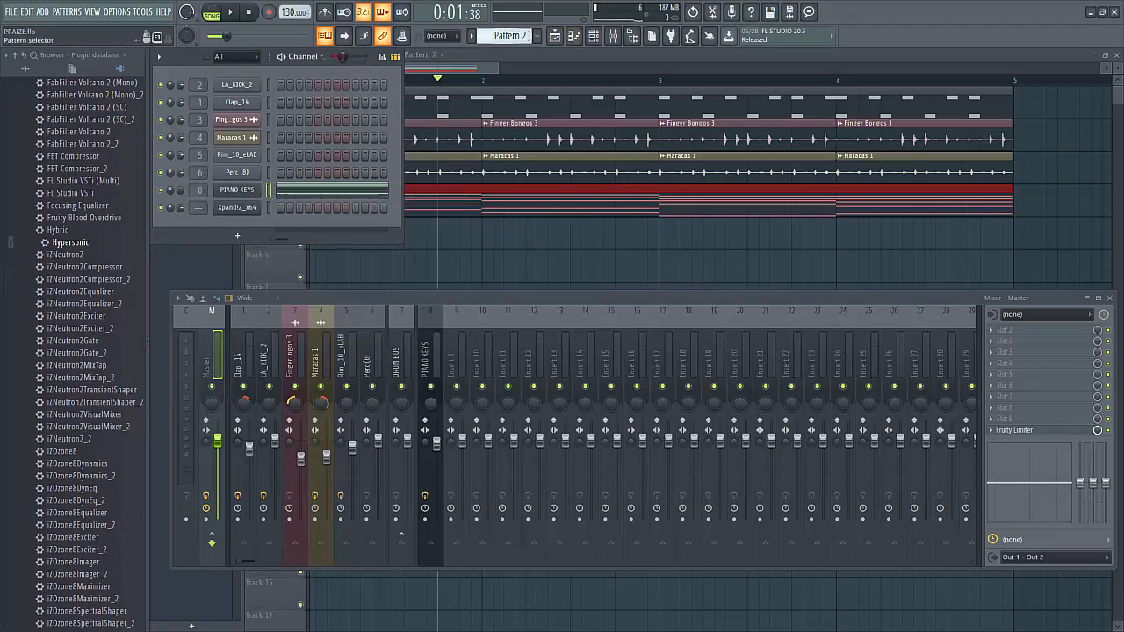
right_click(245, 209)
left_click(389, 230)
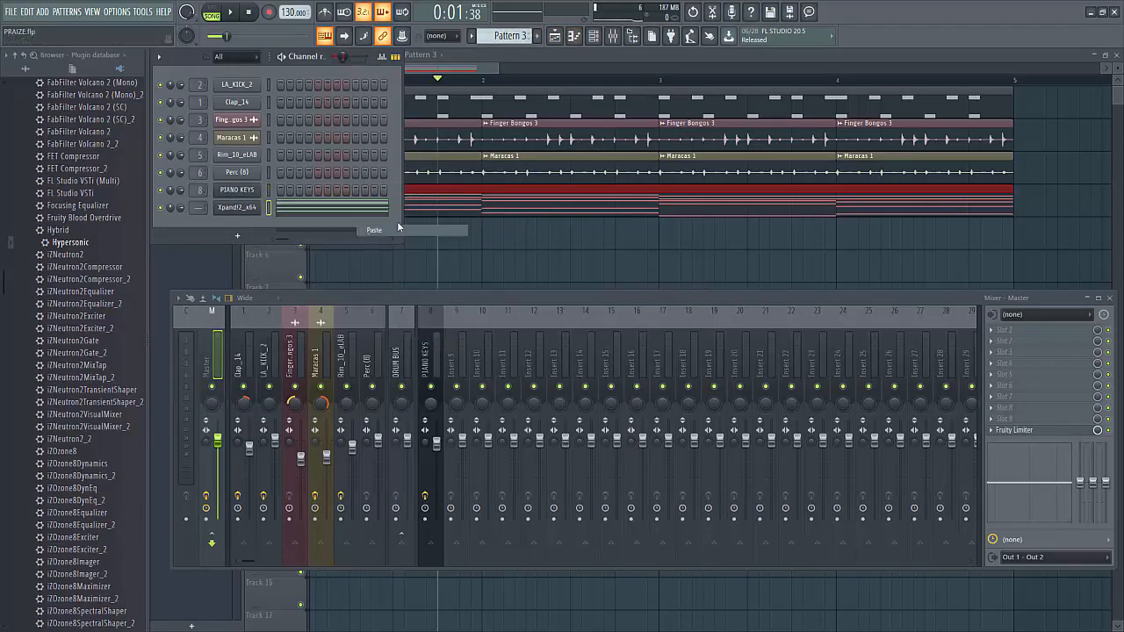
Step: Place Pattern 3 on playlist Track 5 and make its chords start about a quarter bar into each bar
key("F5")
left_click(343, 241)
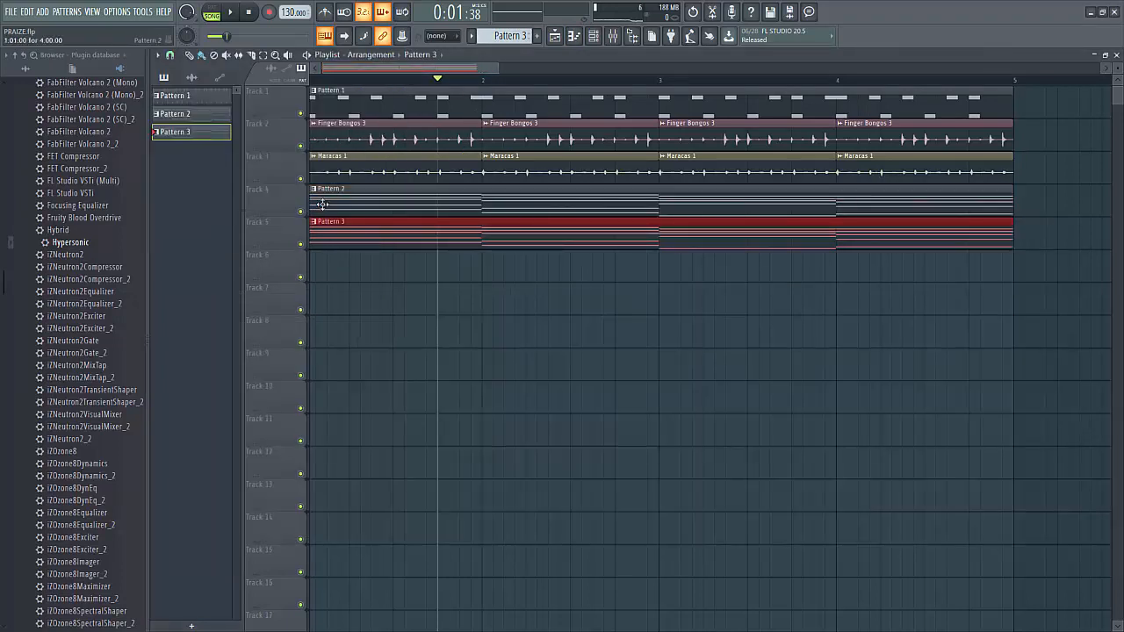
double_click(339, 229)
key("F7")
key("space")
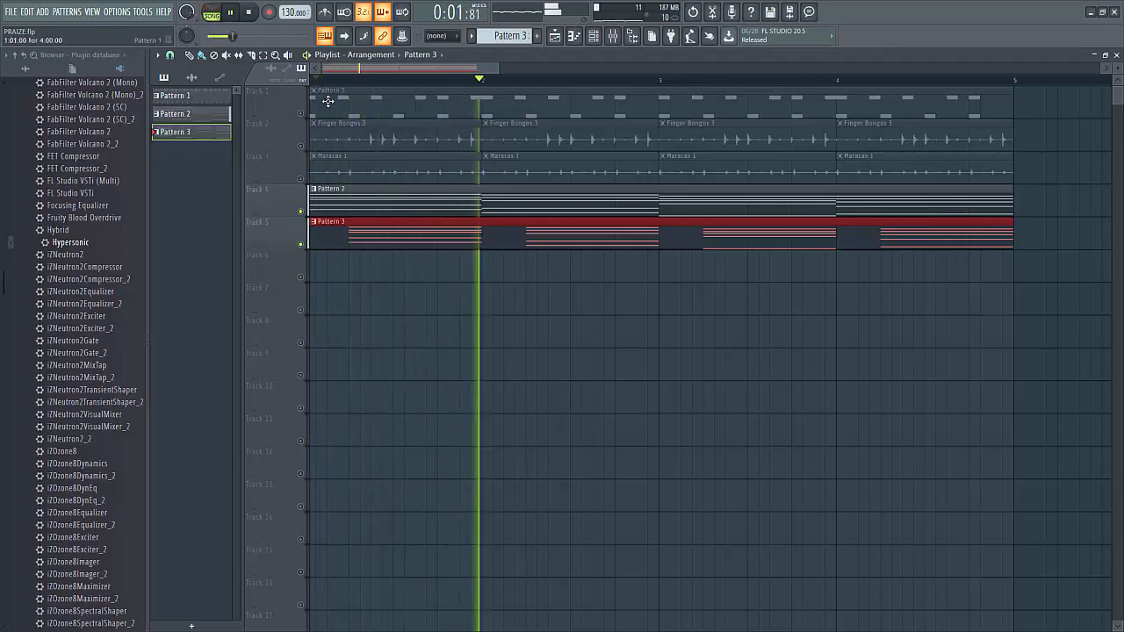
Step: Lower the Xpand!2_x64 level on mixer track 9, then unmute the three drum tracks and play the arrangement
left_click(614, 37)
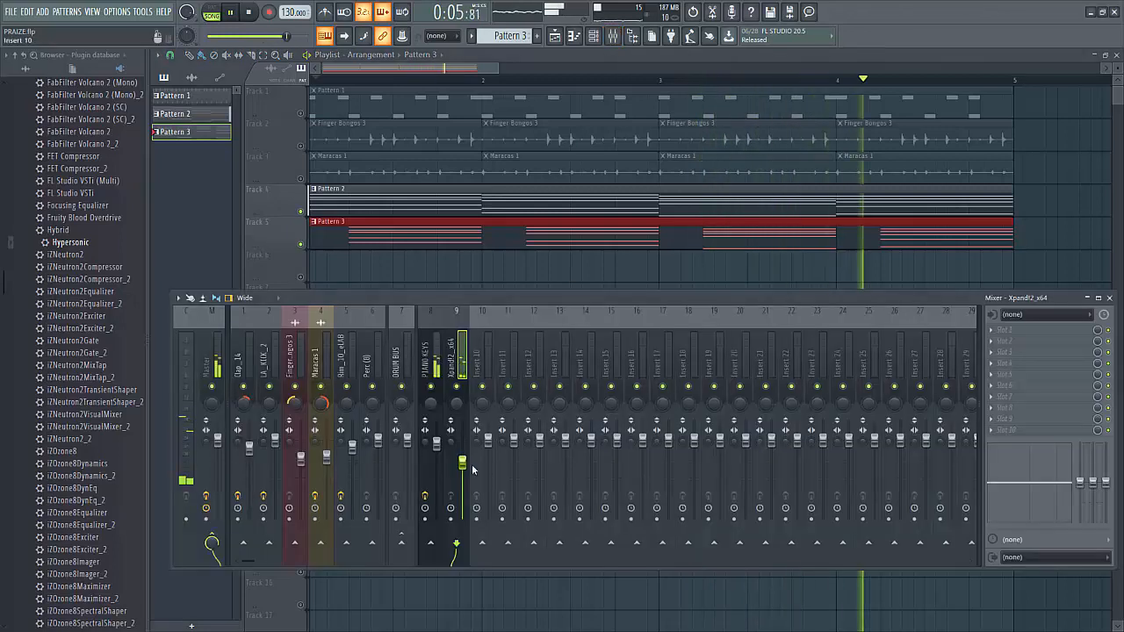
left_click(303, 114)
left_click(301, 113)
left_click(301, 114)
right_click(302, 113)
right_click(301, 113)
key("space")
key("space")
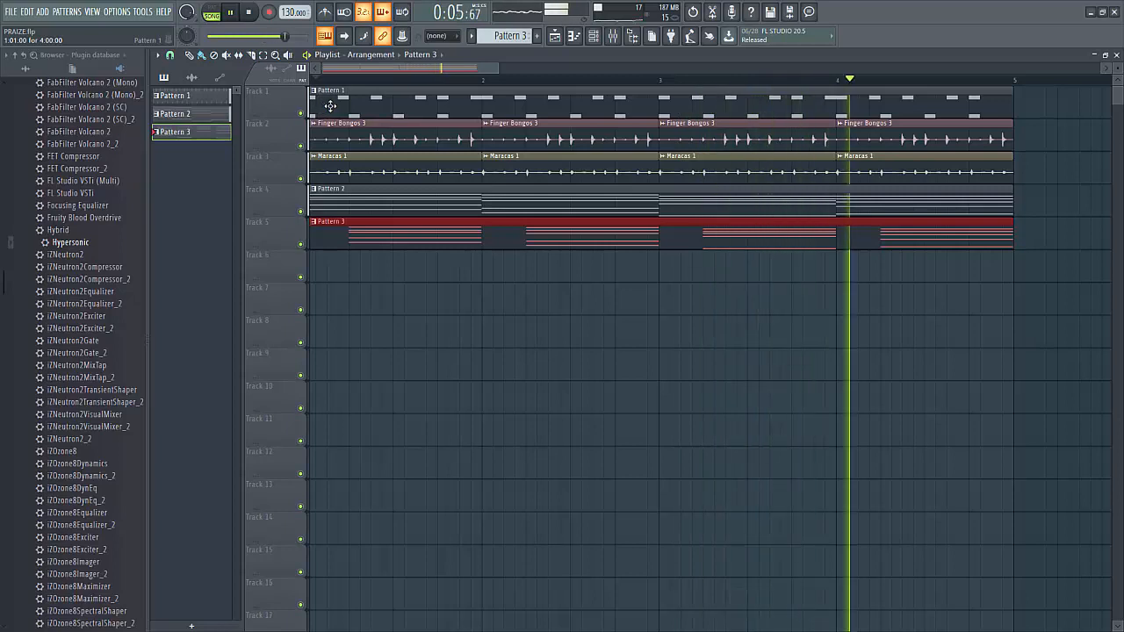
key("space")
key("space")
key("space")
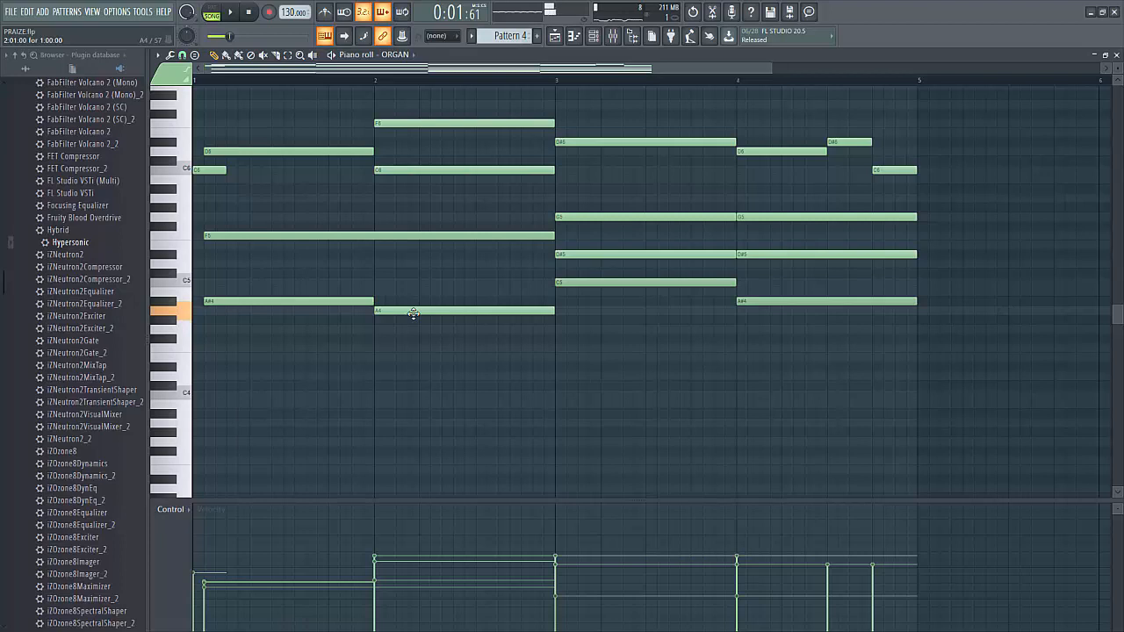
Step: Raise the A4 note in bar 2 of the ORGAN piano roll to C5, play it and save the project
left_click_drag(412, 313, 412, 282)
key("space")
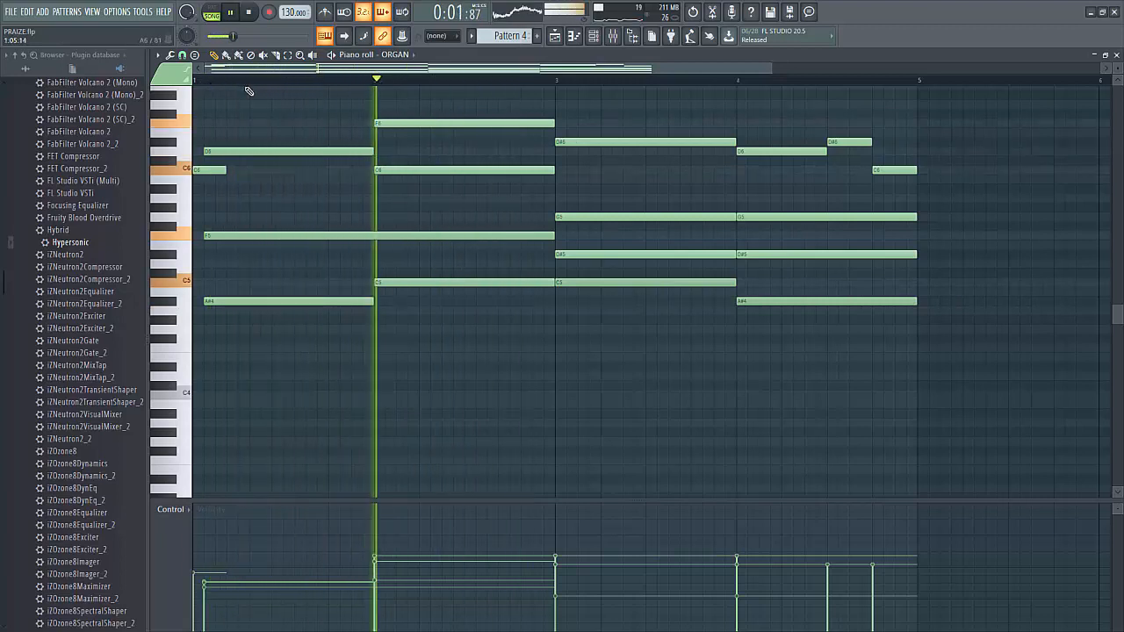
key("ctrl+s")
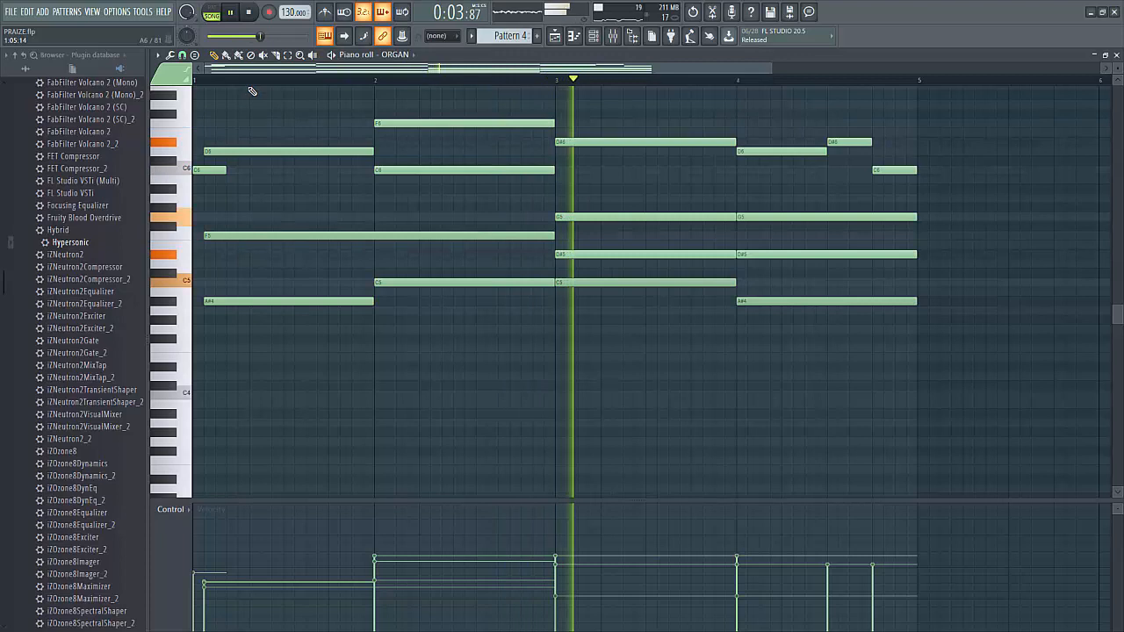
key("F9")
key("space")
Step: Add a Purity instrument channel with its Piano sound
left_click(595, 37)
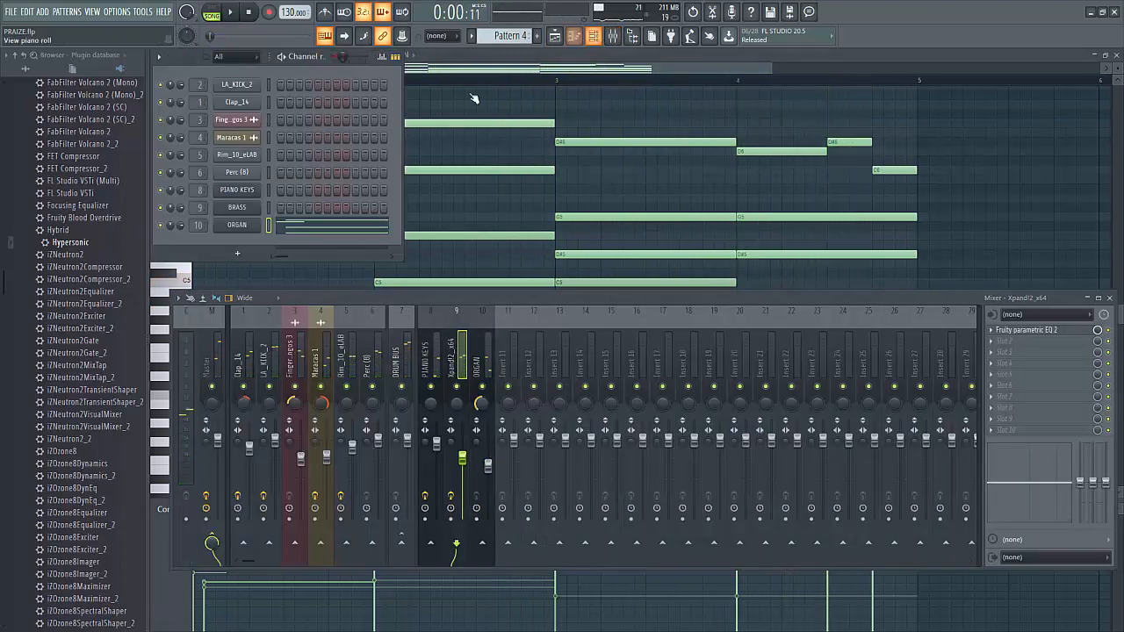
left_click(42, 11)
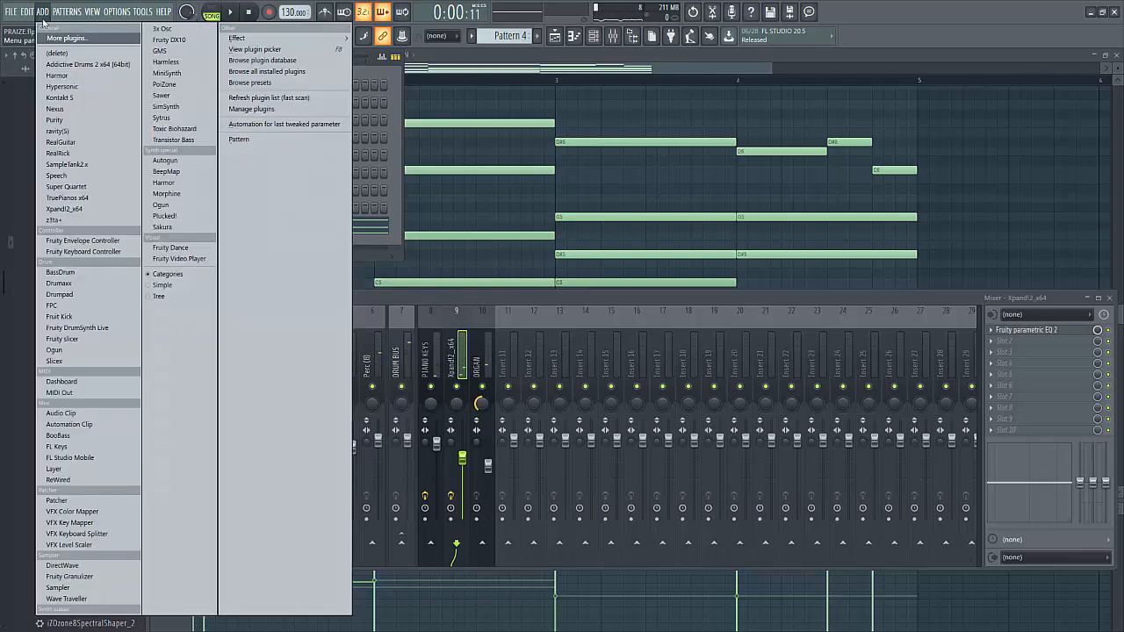
left_click(78, 122)
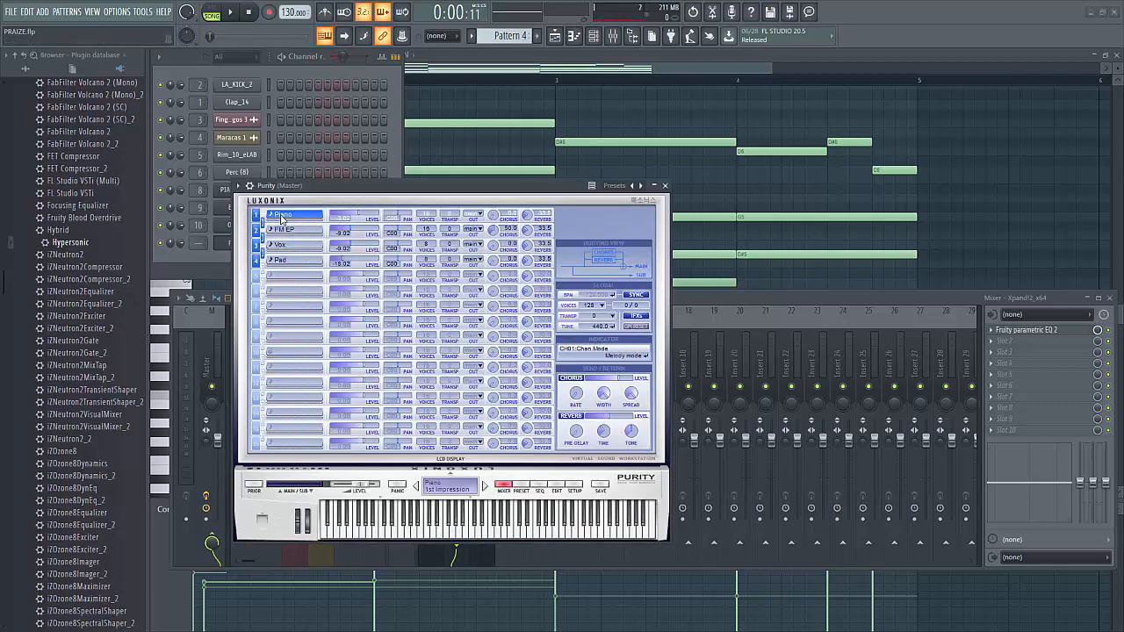
left_click(602, 37)
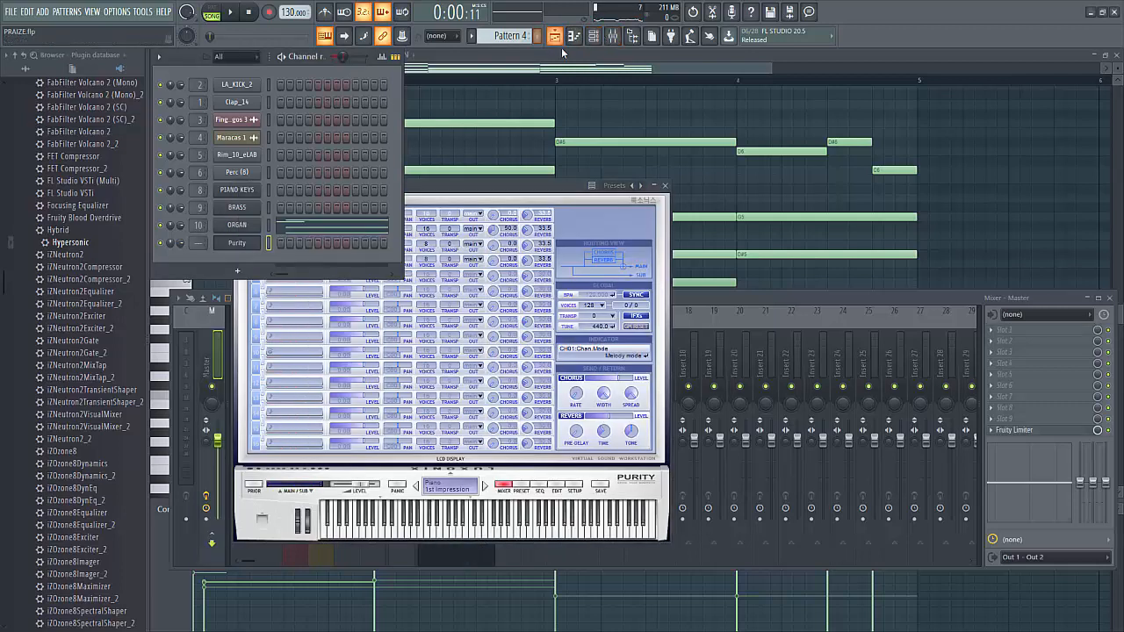
Step: Copy the PIANO KEYS notes from Pattern 2 into the Purity channel in Pattern 5
left_click(562, 53)
scroll(519, 37, "up", 2)
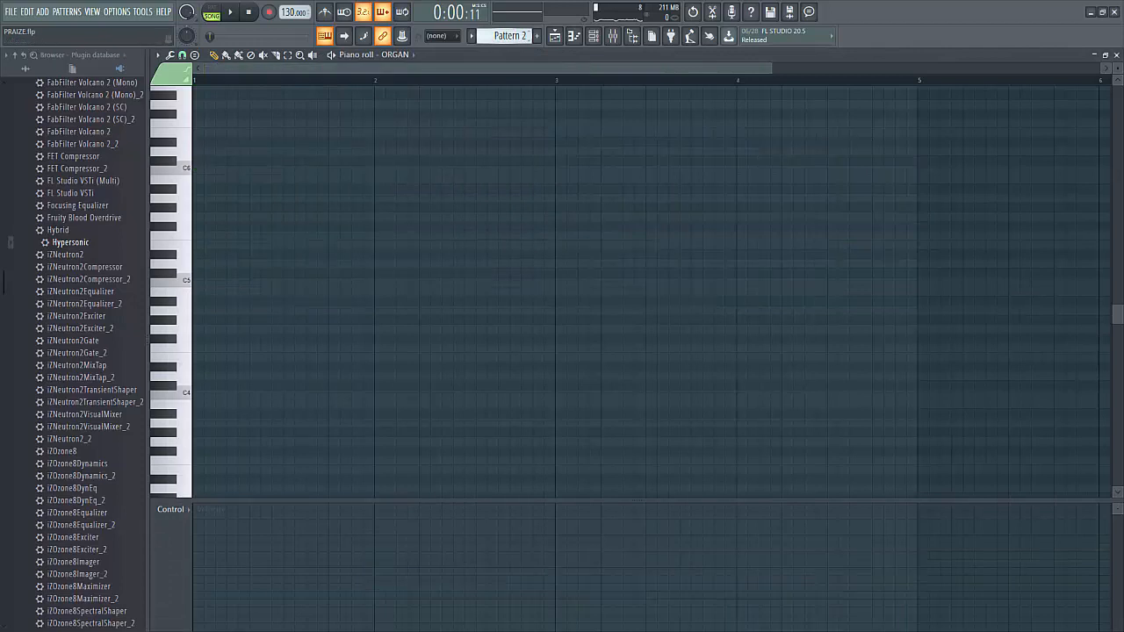
left_click(594, 37)
right_click(238, 193)
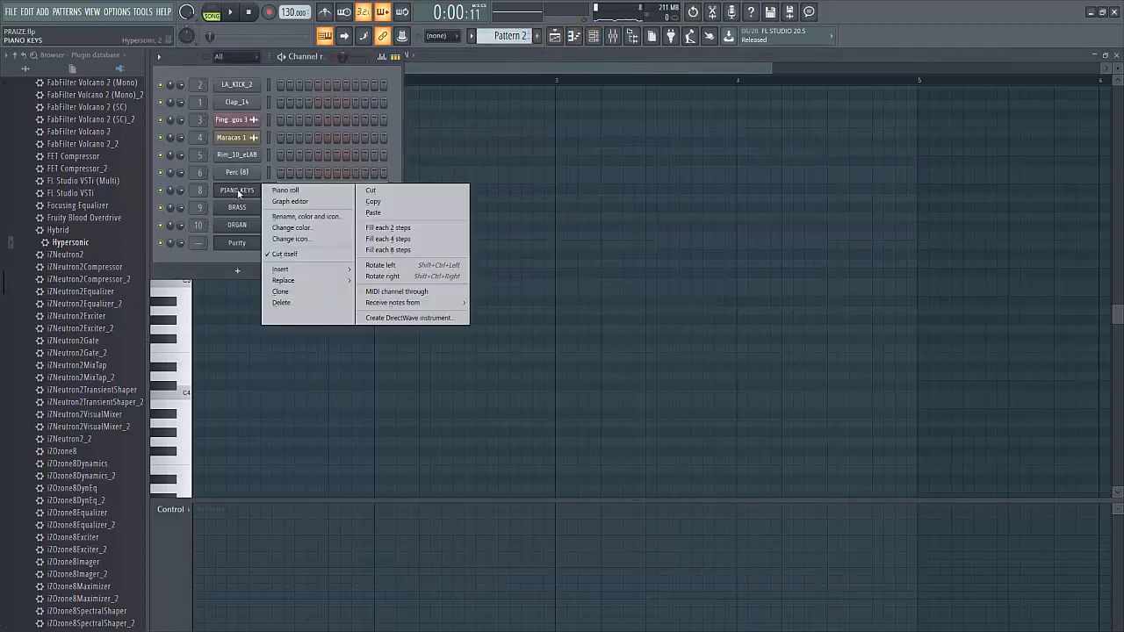
left_click(372, 202)
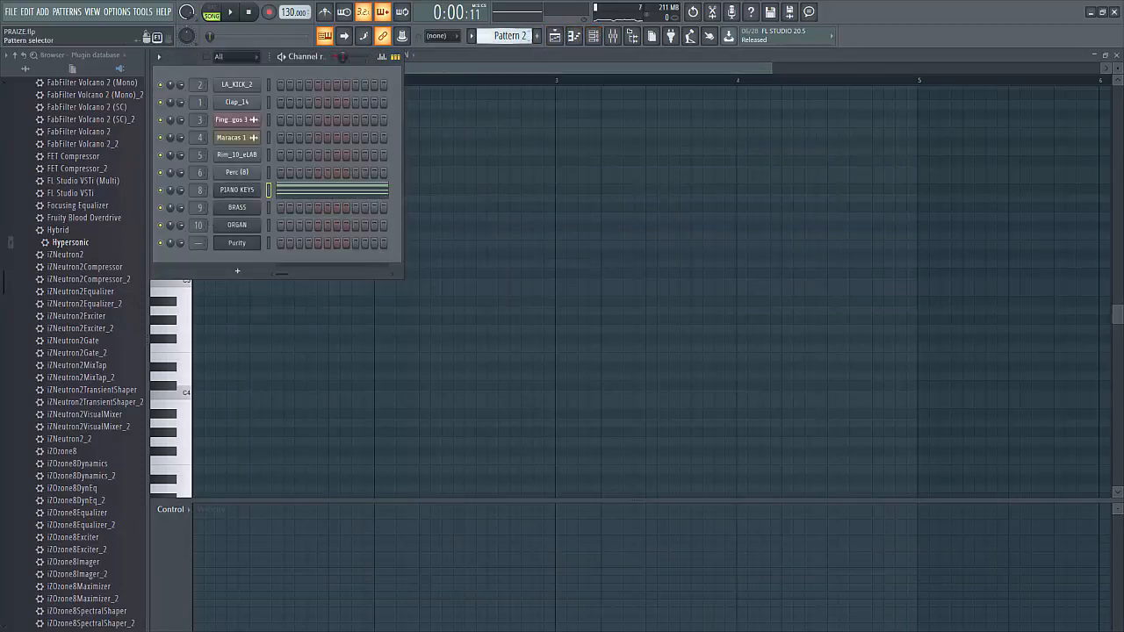
scroll(505, 35, "down", 3)
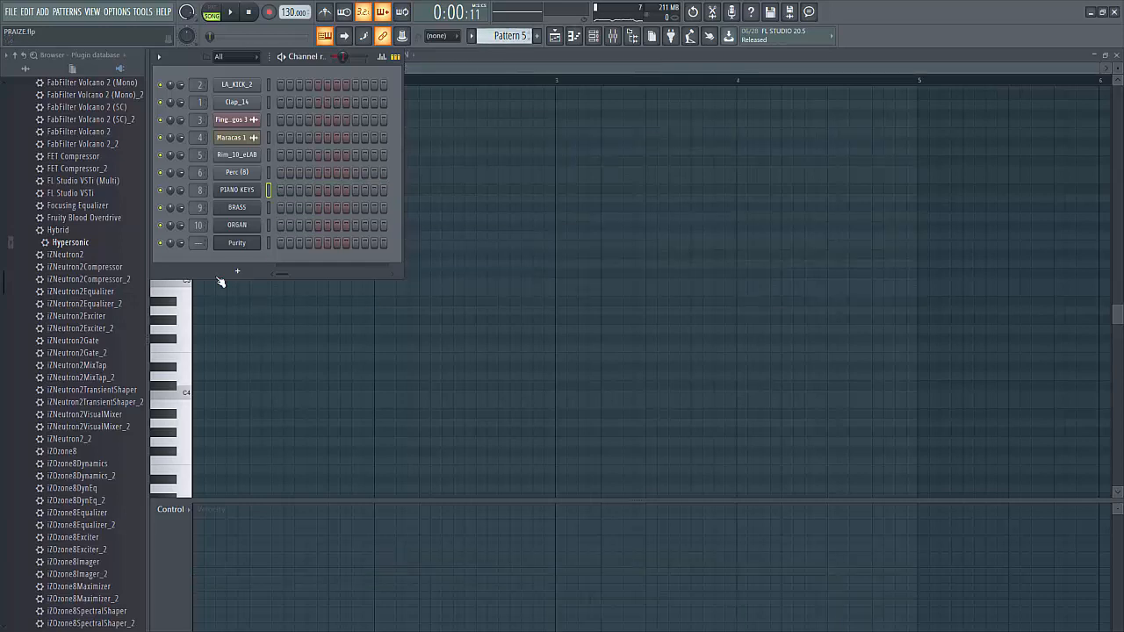
right_click(241, 251)
left_click(328, 264)
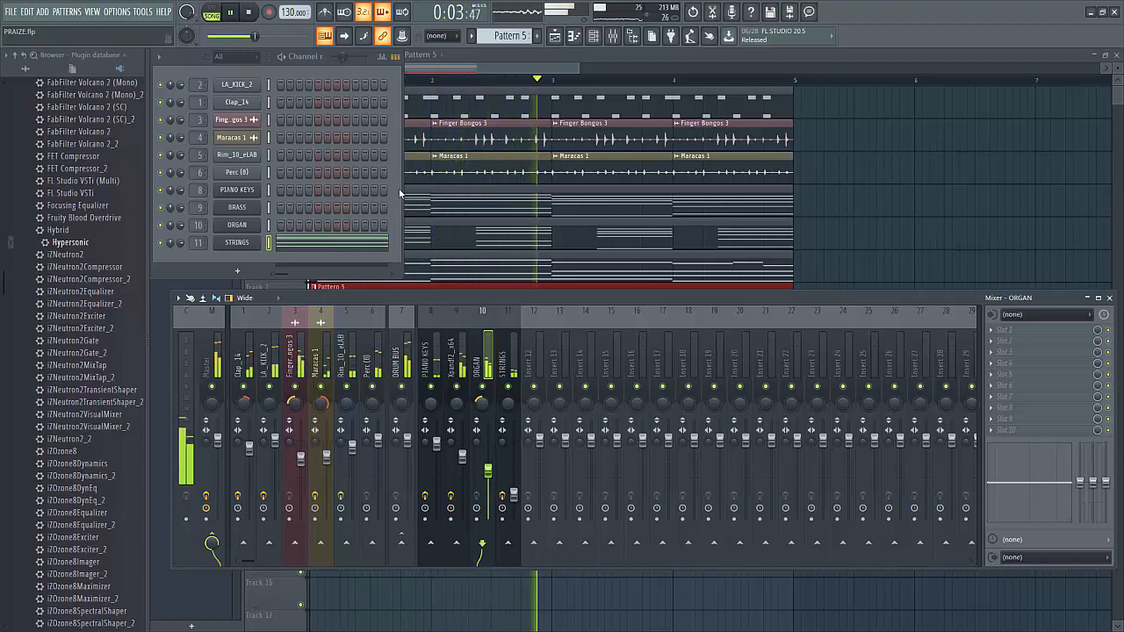
Step: Clone the ORGAN channel and rename the copy MARIMBA
key("space")
right_click(239, 245)
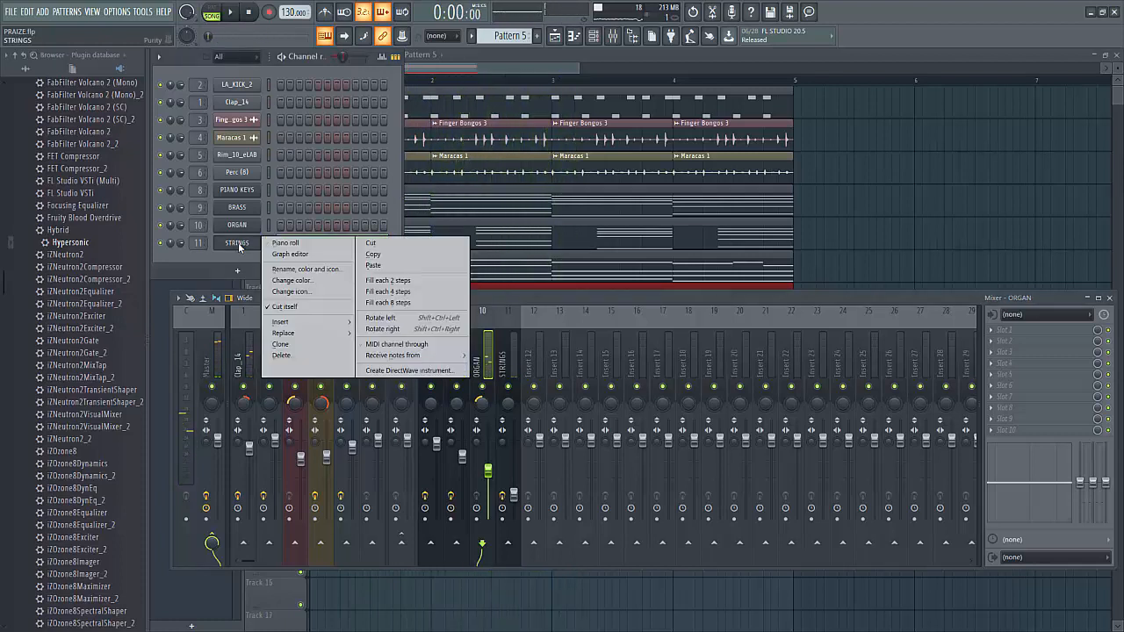
right_click(241, 226)
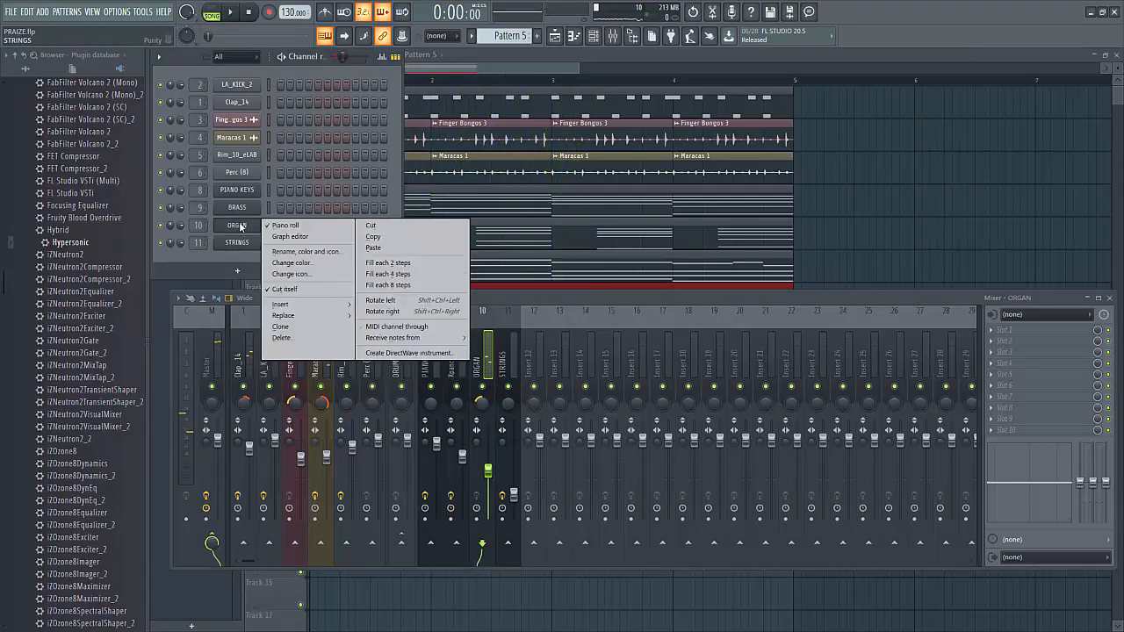
left_click(296, 327)
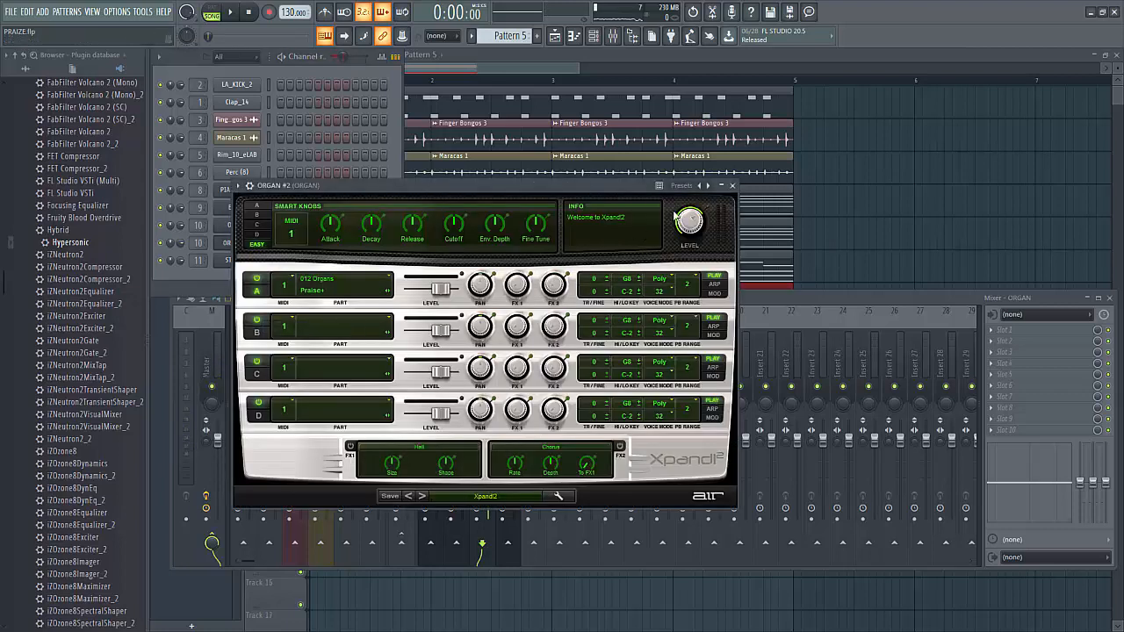
left_click(733, 187)
right_click(234, 245)
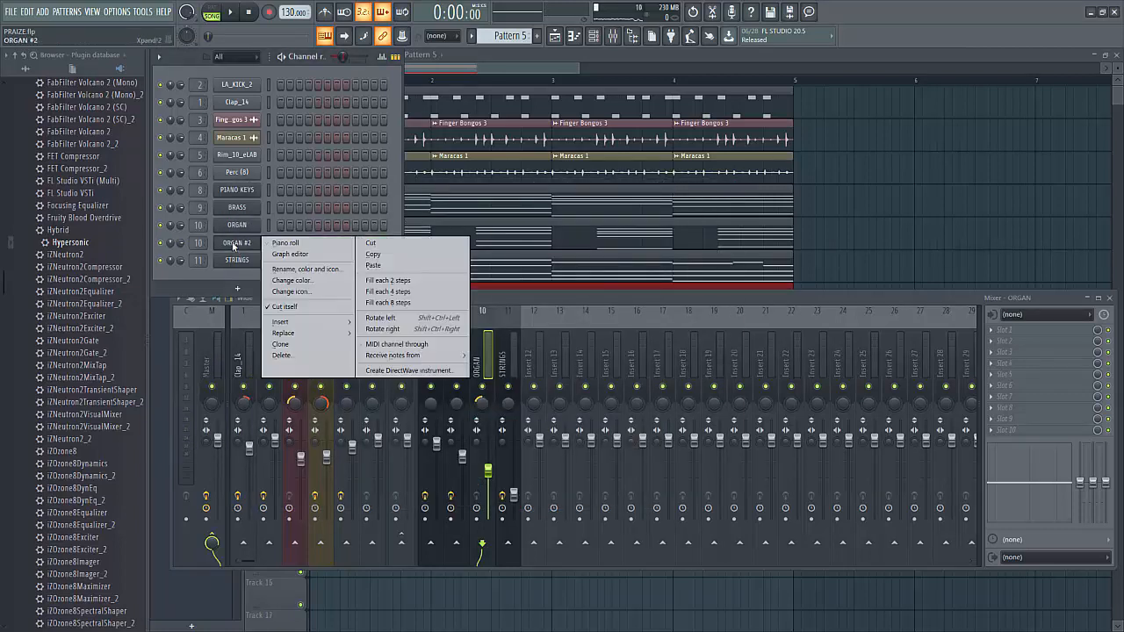
left_click(296, 269)
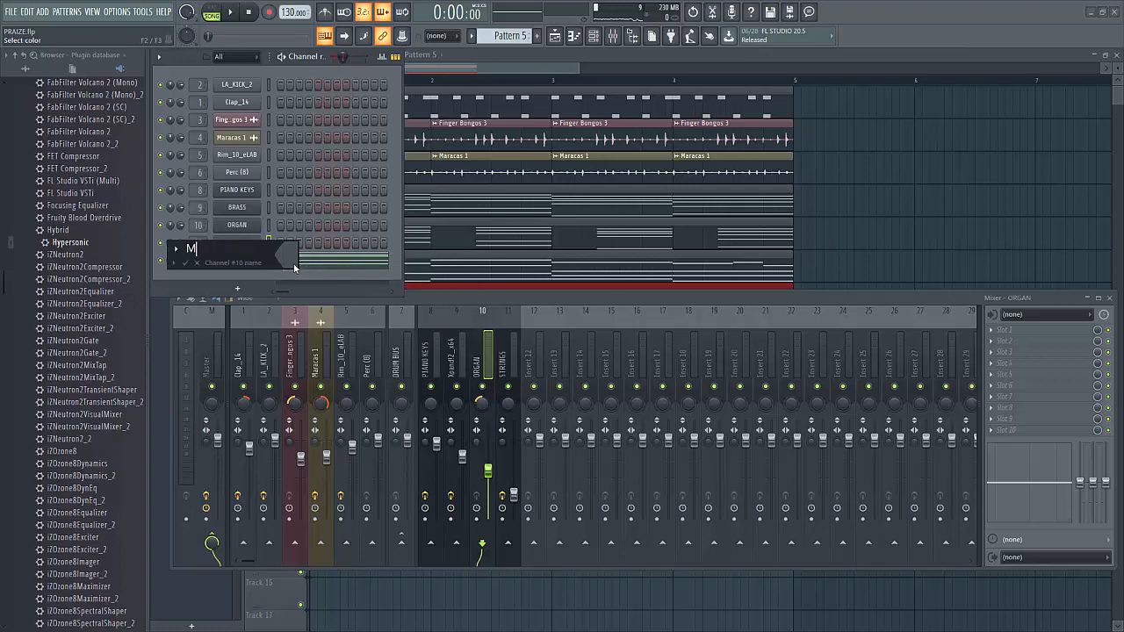
key("Return")
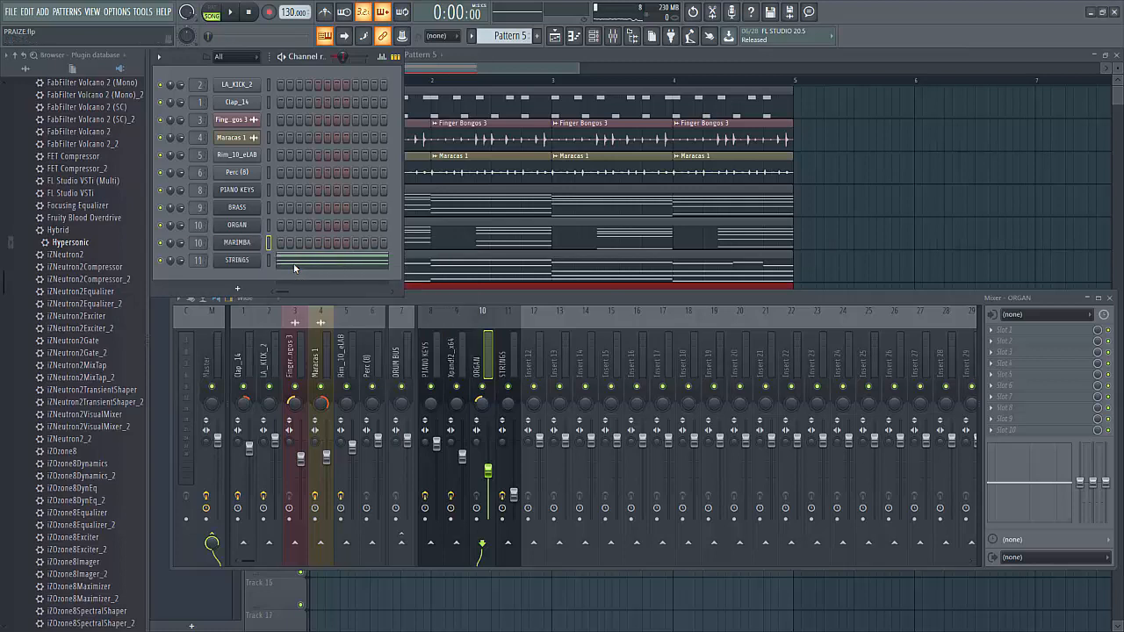
Step: Enter a four-bar marimba riff in Pattern 6 using A#5, F5, C6 and G5 notes and play it in pattern mode
key("F7")
key("ctrl+z")
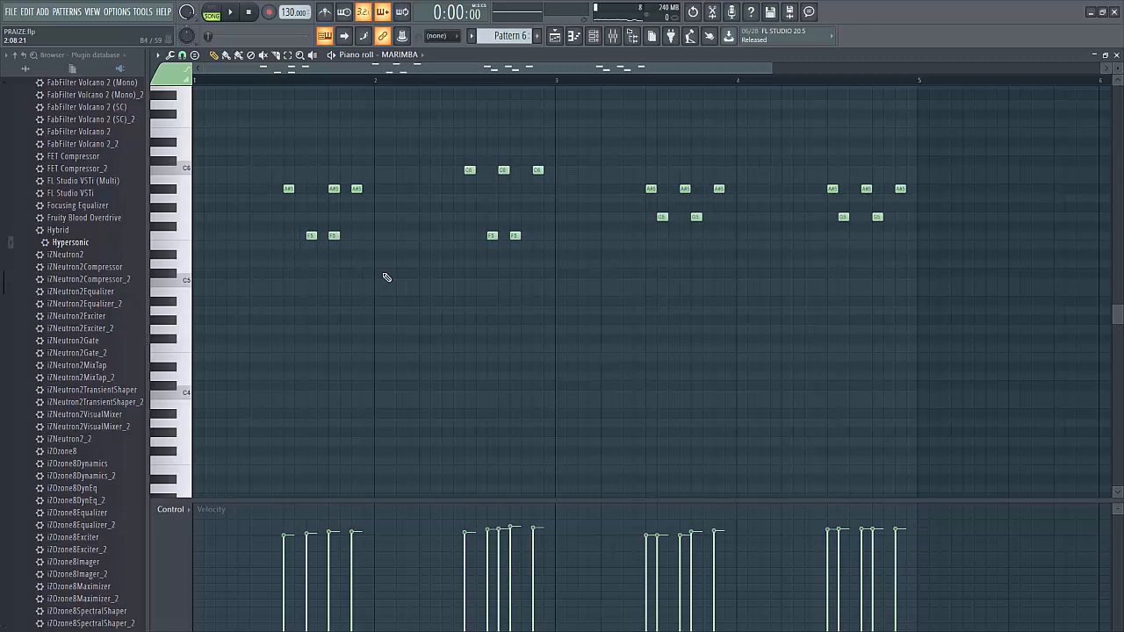
left_click(219, 12)
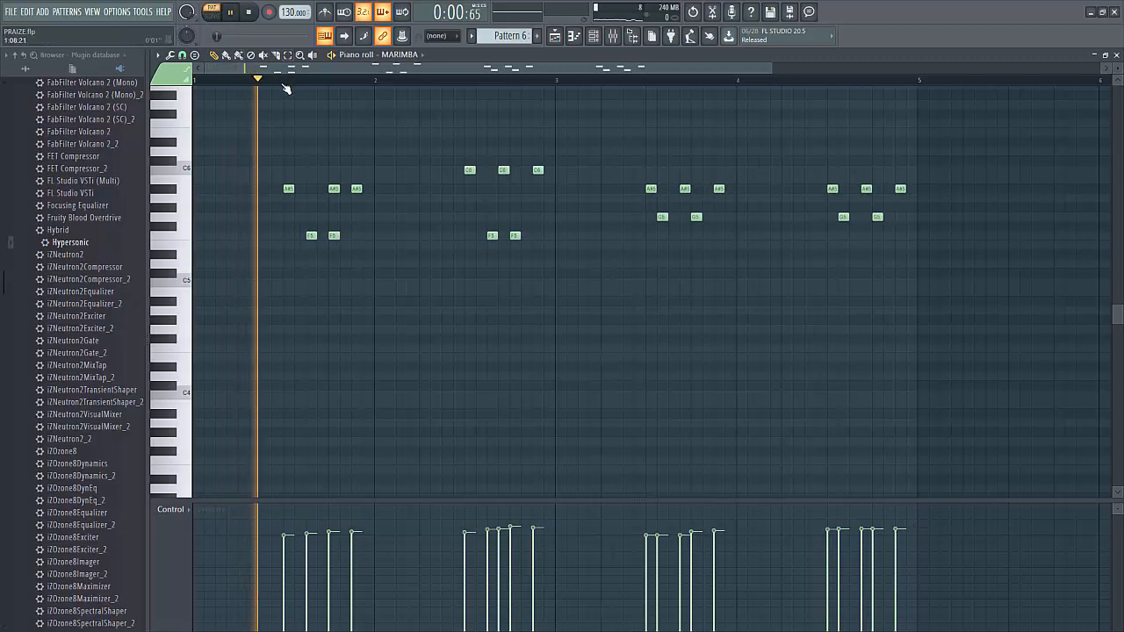
Step: Move the first F5 and the middle A#5 of bar 1 one step earlier in the MARIMBA piano roll
mouse_move(311, 235)
left_mouse_down()
mouse_move(299, 235)
mouse_move(322, 236)
left_mouse_up()
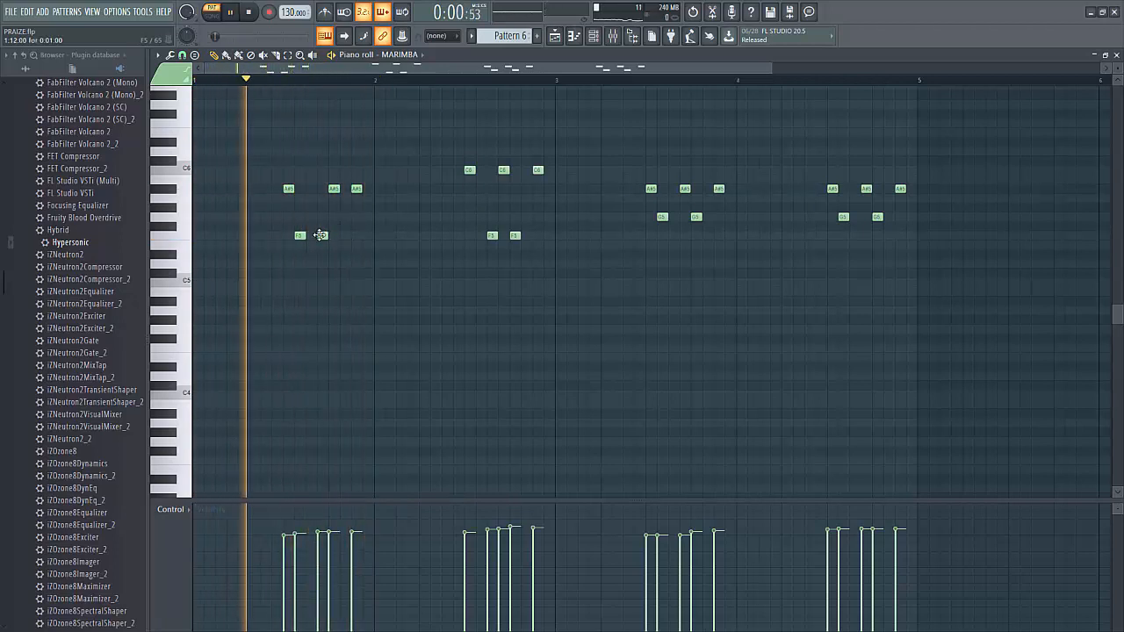
left_click_drag(320, 235, 332, 236)
key("space")
left_click_drag(333, 189, 322, 189)
key("space")
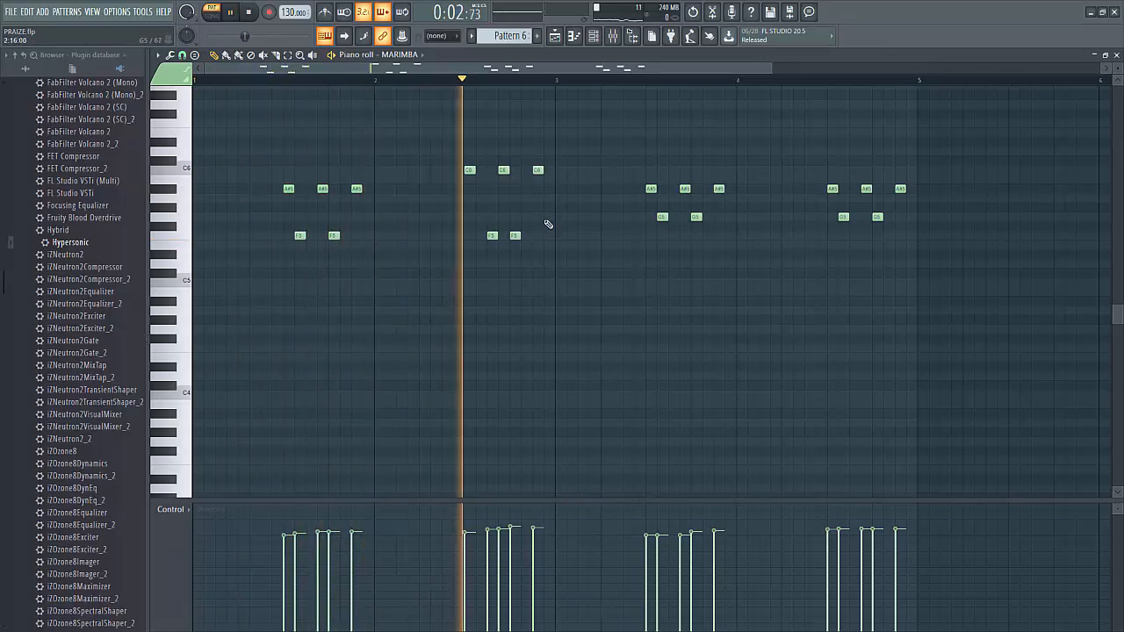
Step: Replay the marimba riff and move the first F5 note of bar 2 one step earlier
key("space")
key("space")
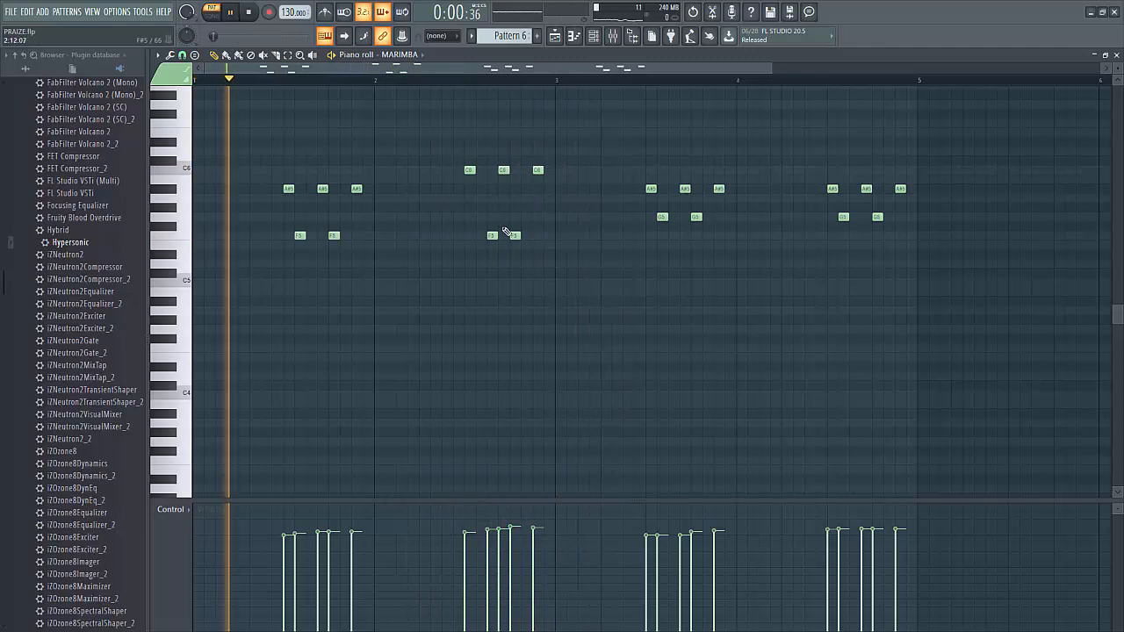
left_click_drag(492, 236, 481, 235)
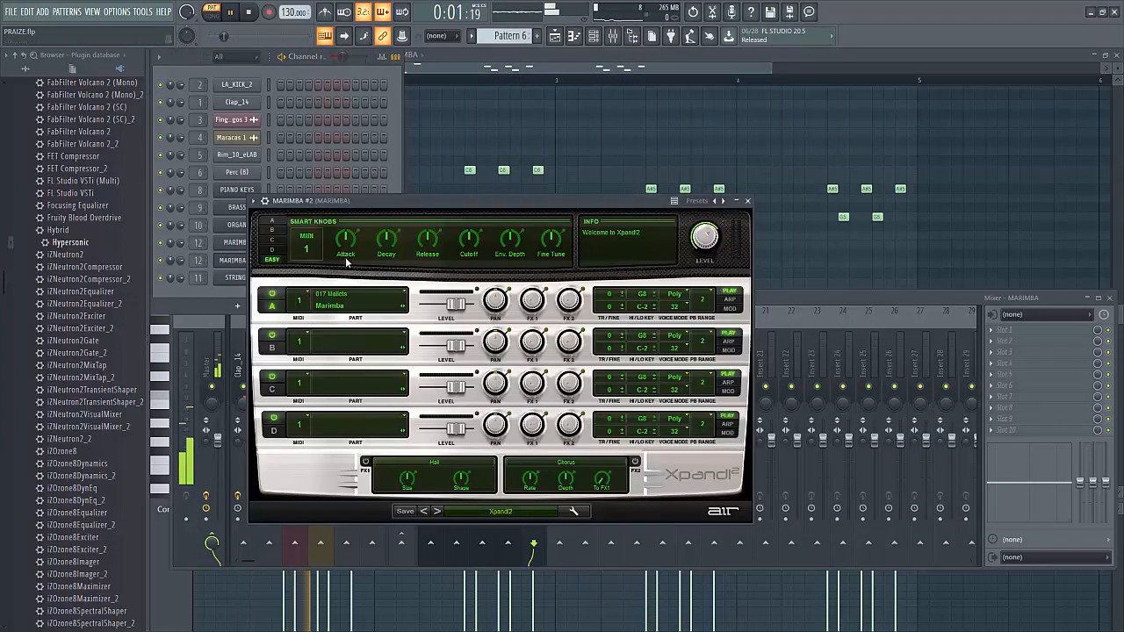
Step: Set MARIMBA #2's part A to the 018 Bells category and step through its sounds to Digi Buzz Bells during playback
left_click(339, 299)
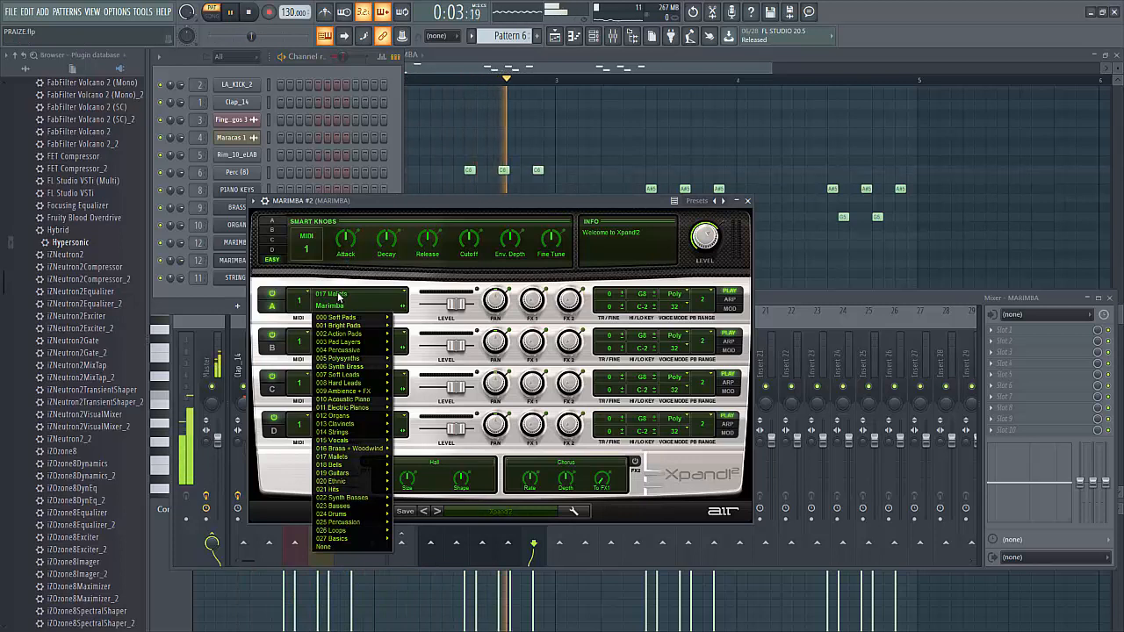
left_click(282, 62)
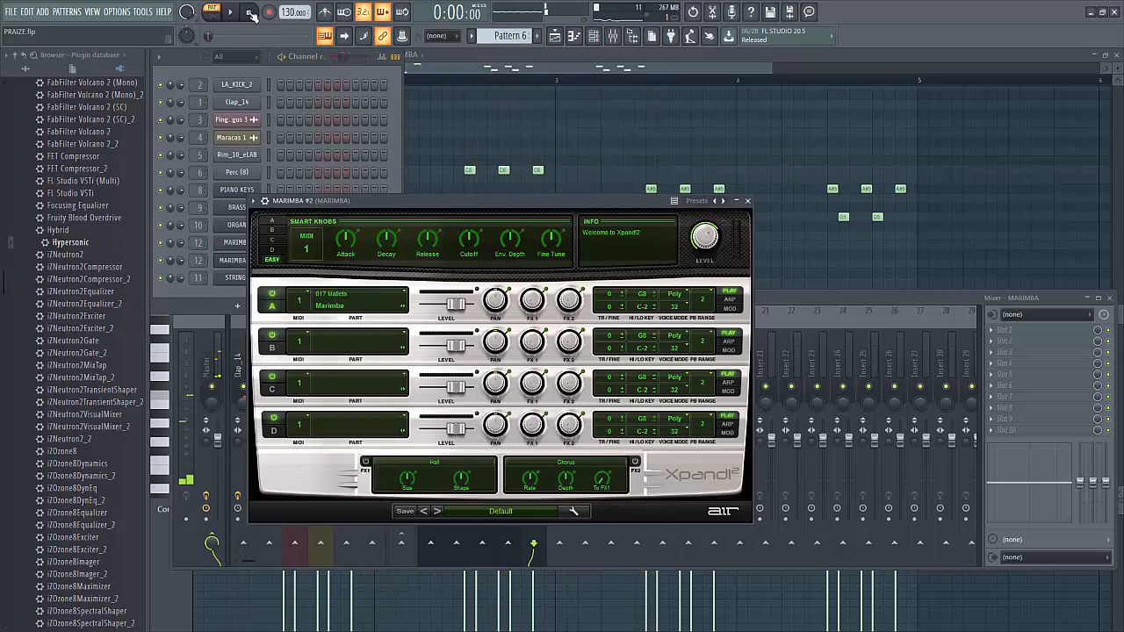
left_click(334, 296)
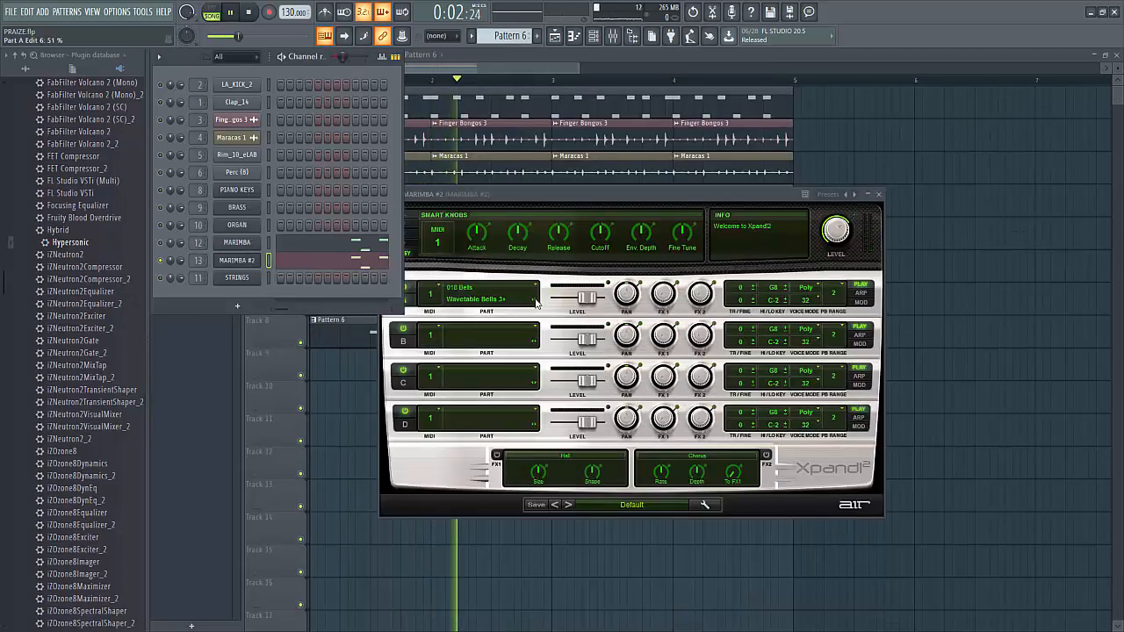
left_click(535, 302)
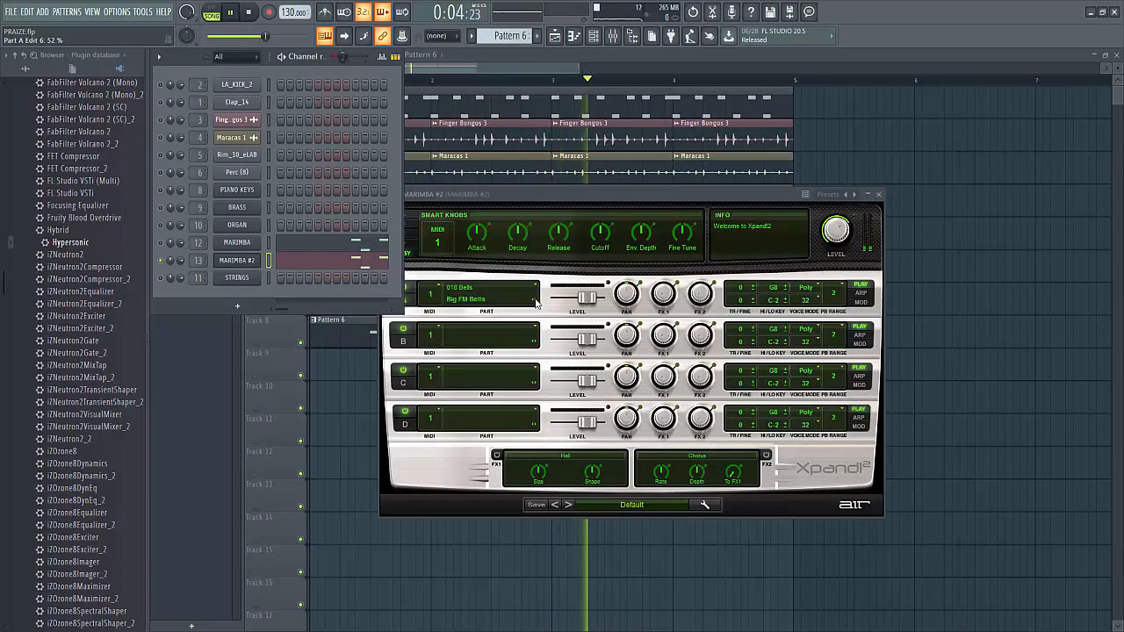
left_click(535, 302)
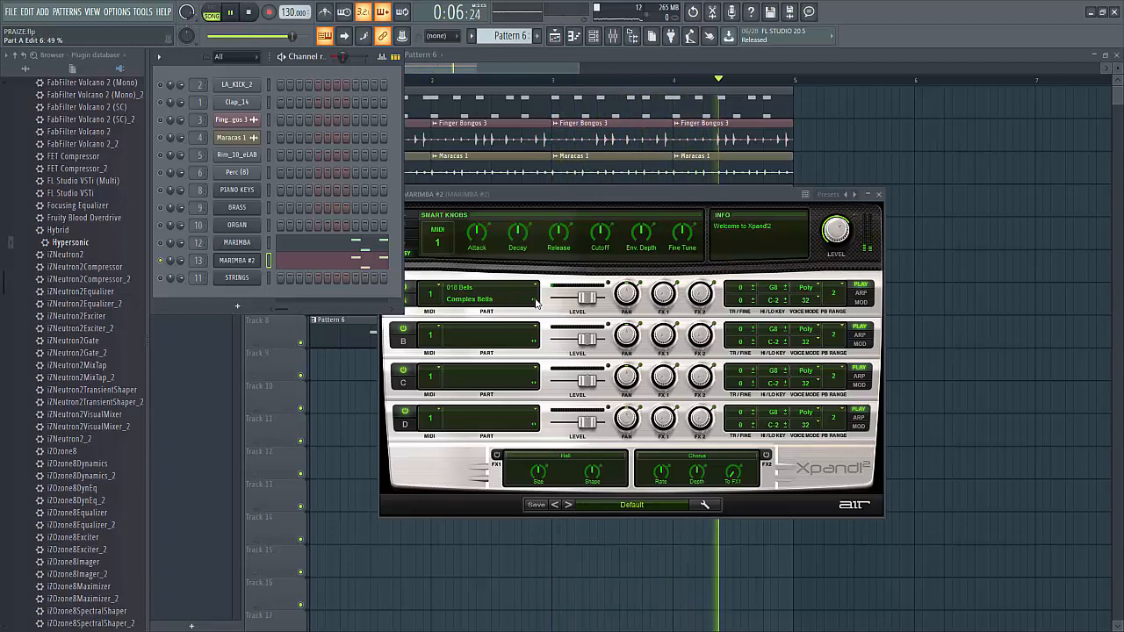
left_click(535, 302)
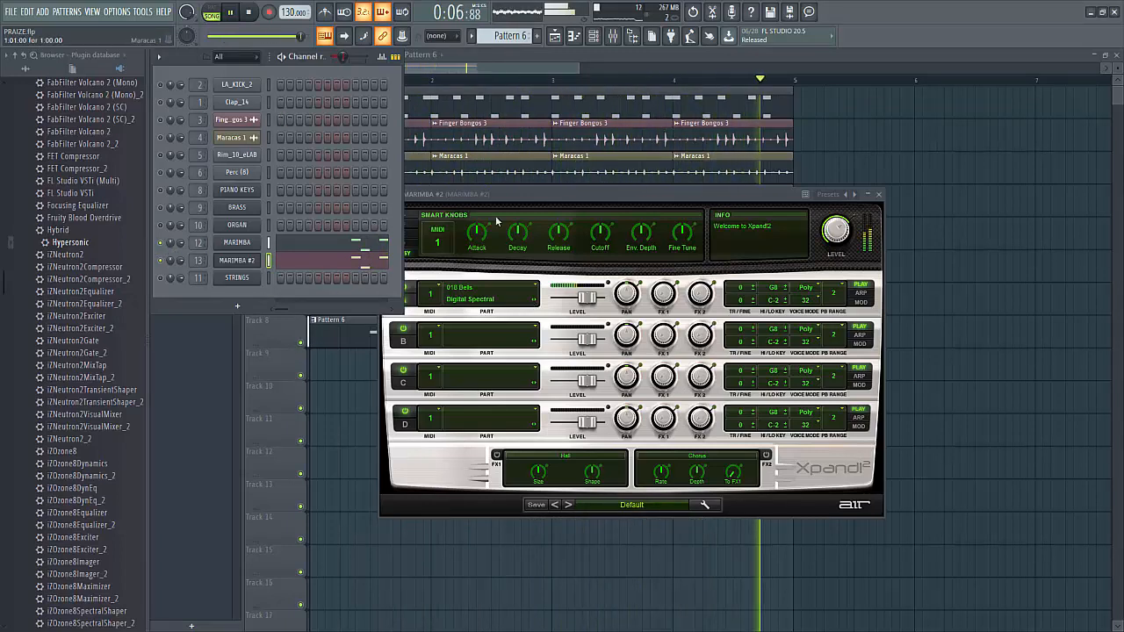
left_click(533, 301)
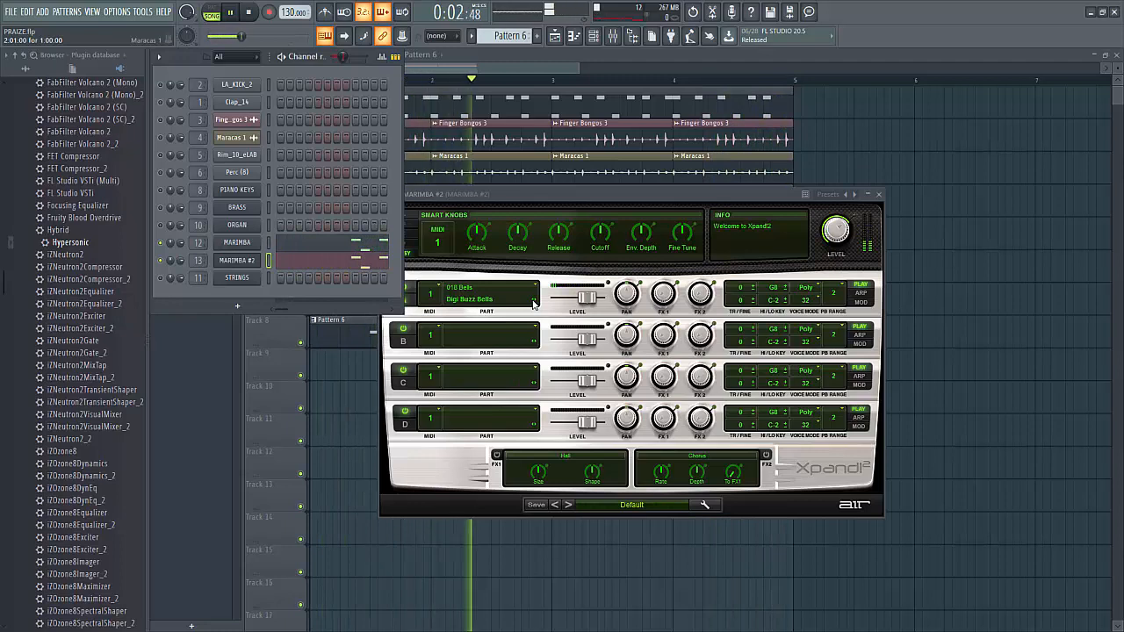
Step: Play the arrangement in song mode from bar 1 and end the solo on the two marimba channels, unmuting every channel
left_click(455, 69)
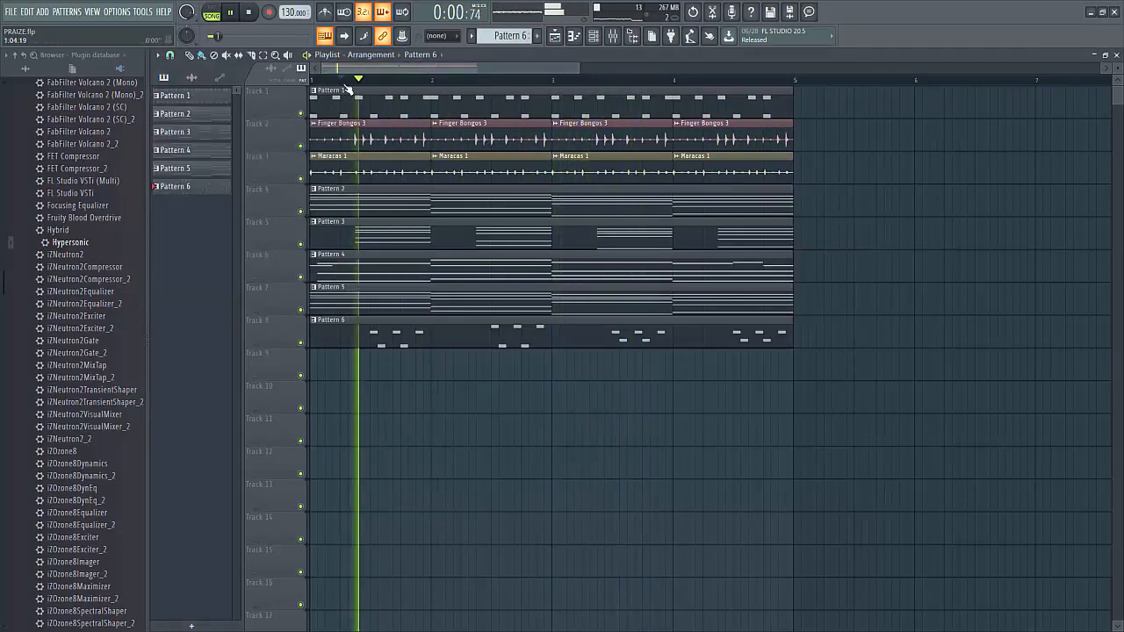
left_click(612, 36)
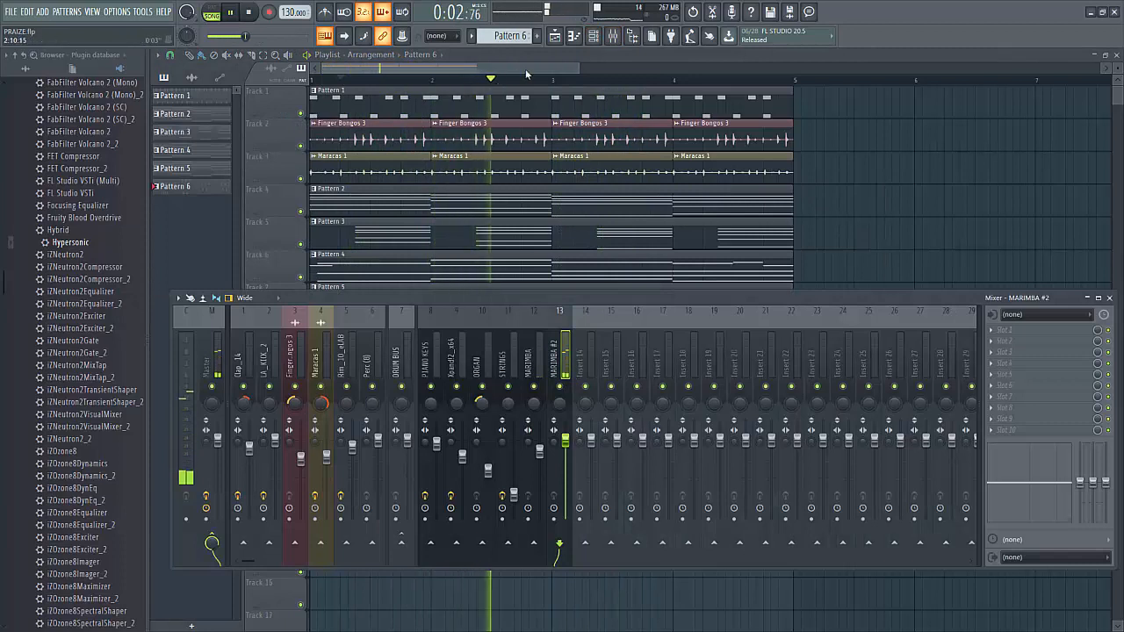
left_click(593, 38)
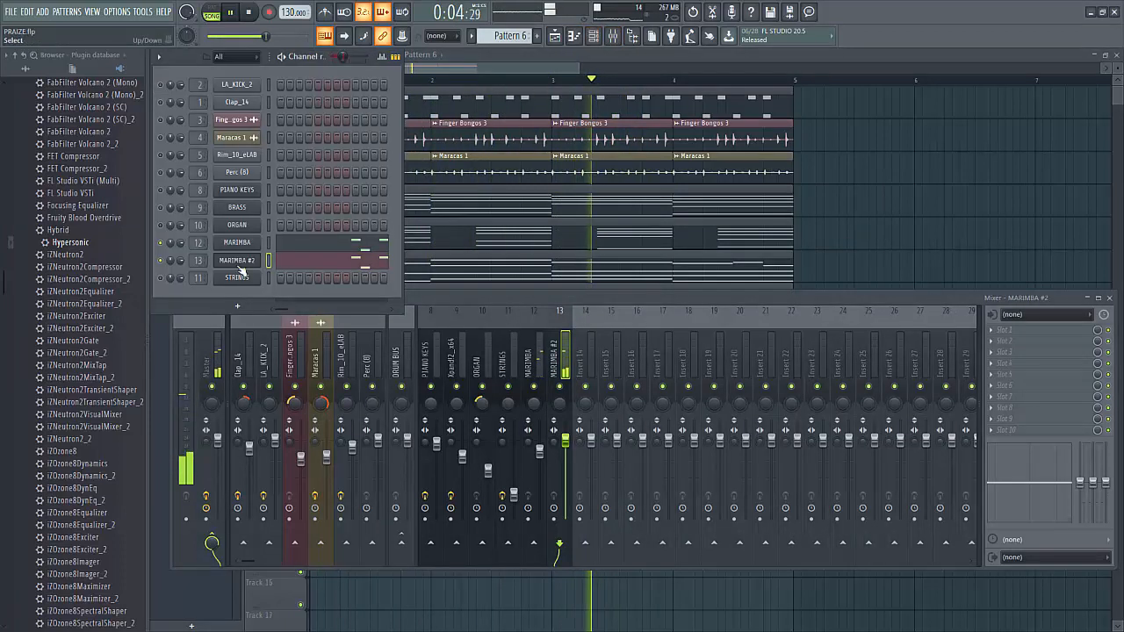
right_click(163, 261)
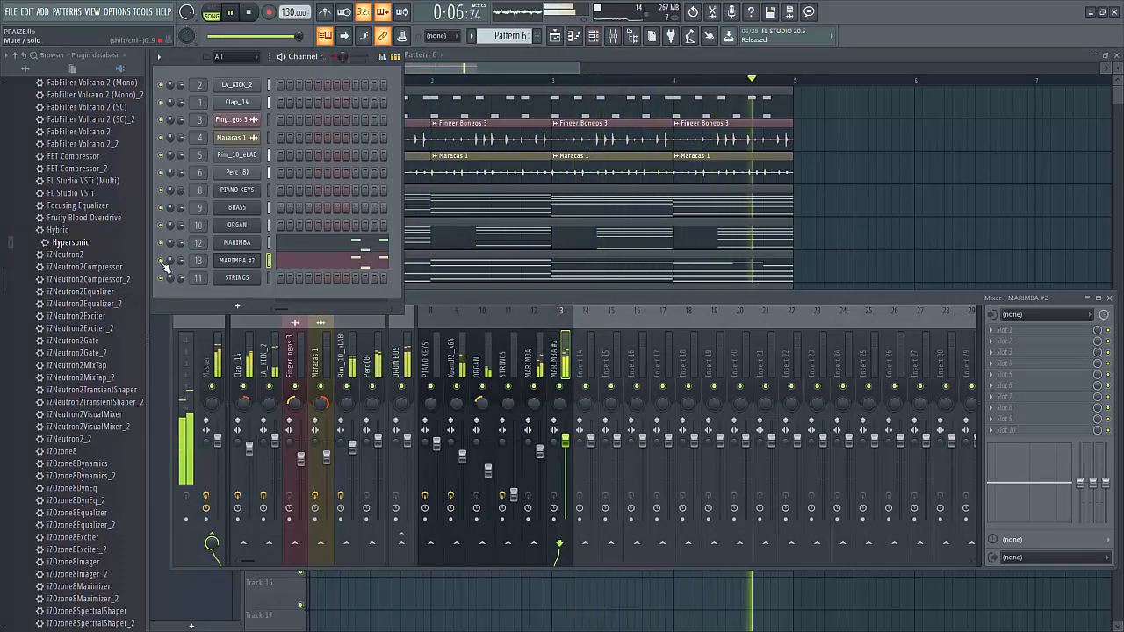
Step: Balance the marimba mixer tracks: lower MARIMBA #2 to about -7.5 dB, raise MARIMBA slightly, and pan MARIMBA #2 left
left_click(187, 406)
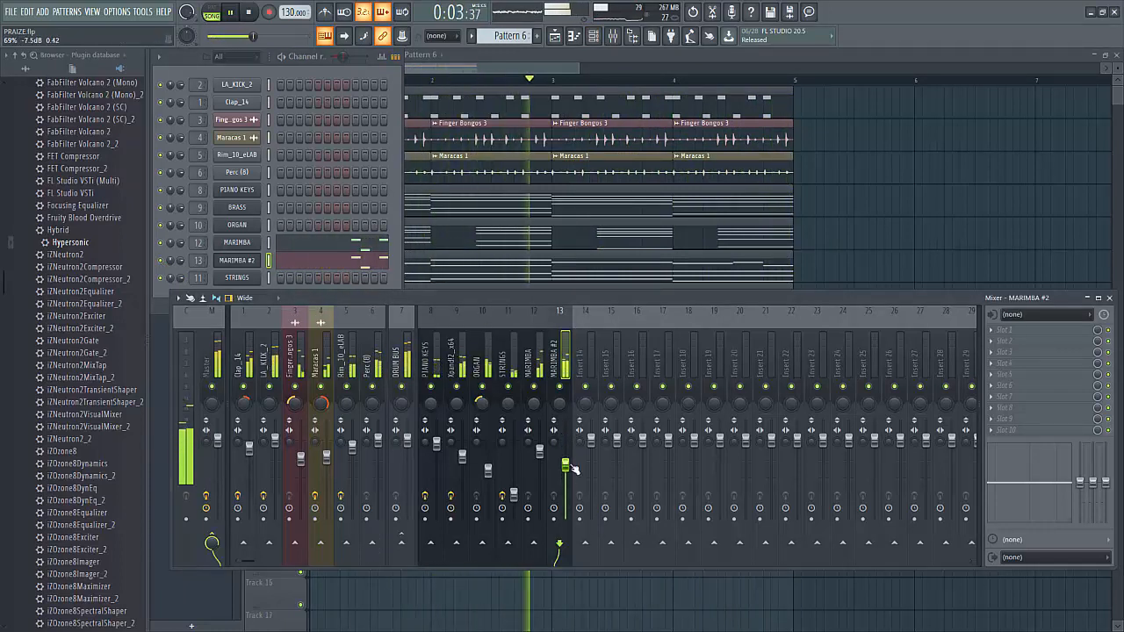
left_click(535, 413)
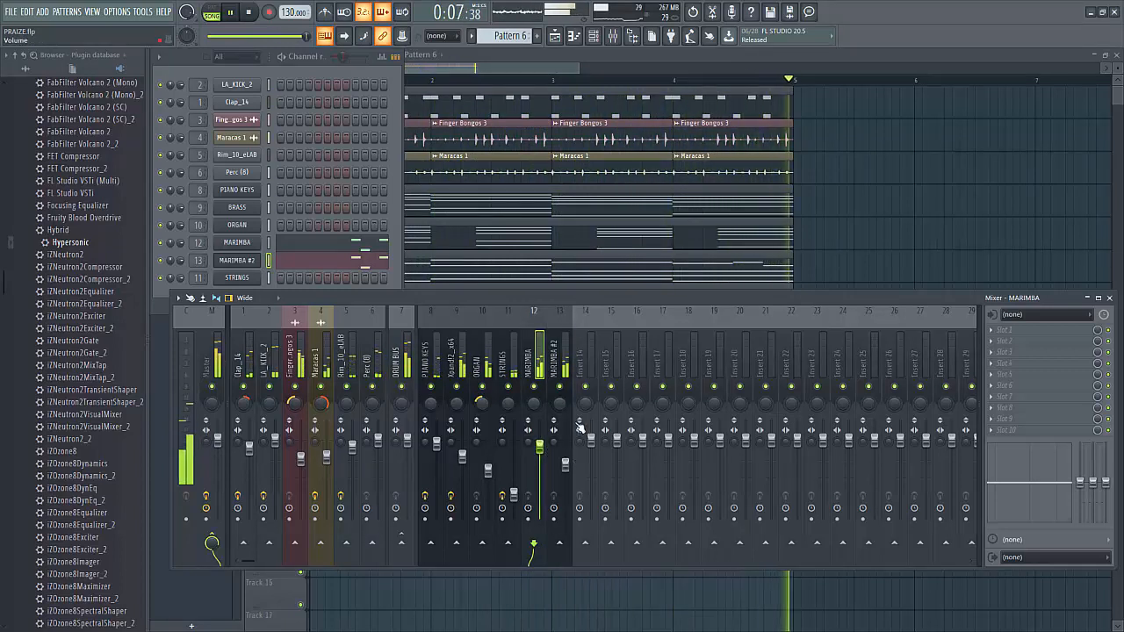
left_click(560, 403)
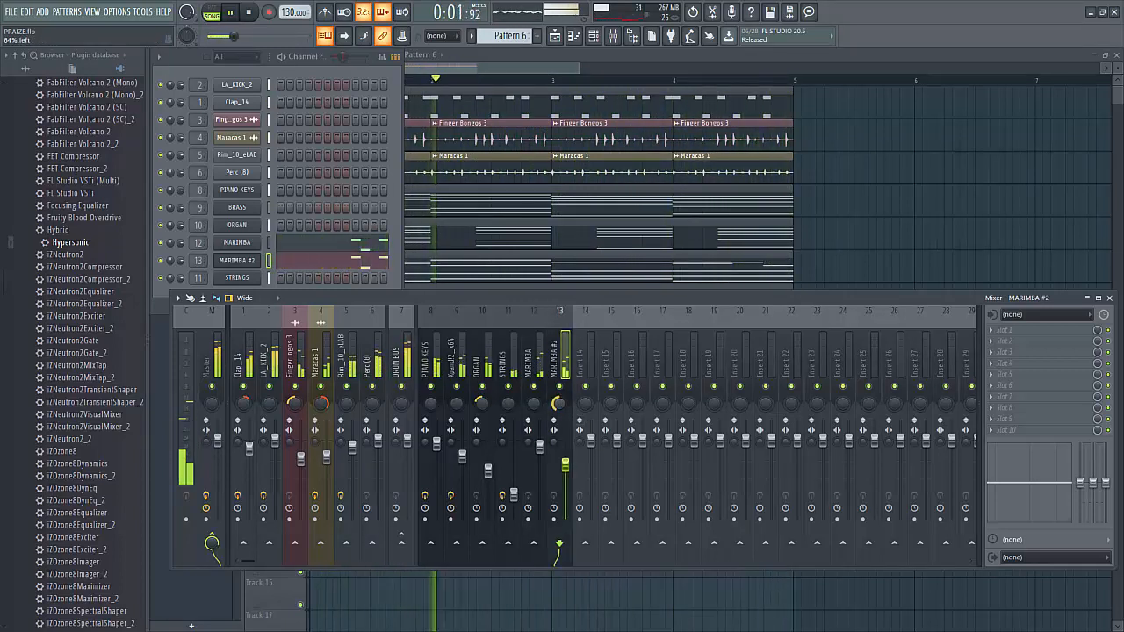
left_click_drag(560, 403, 560, 389)
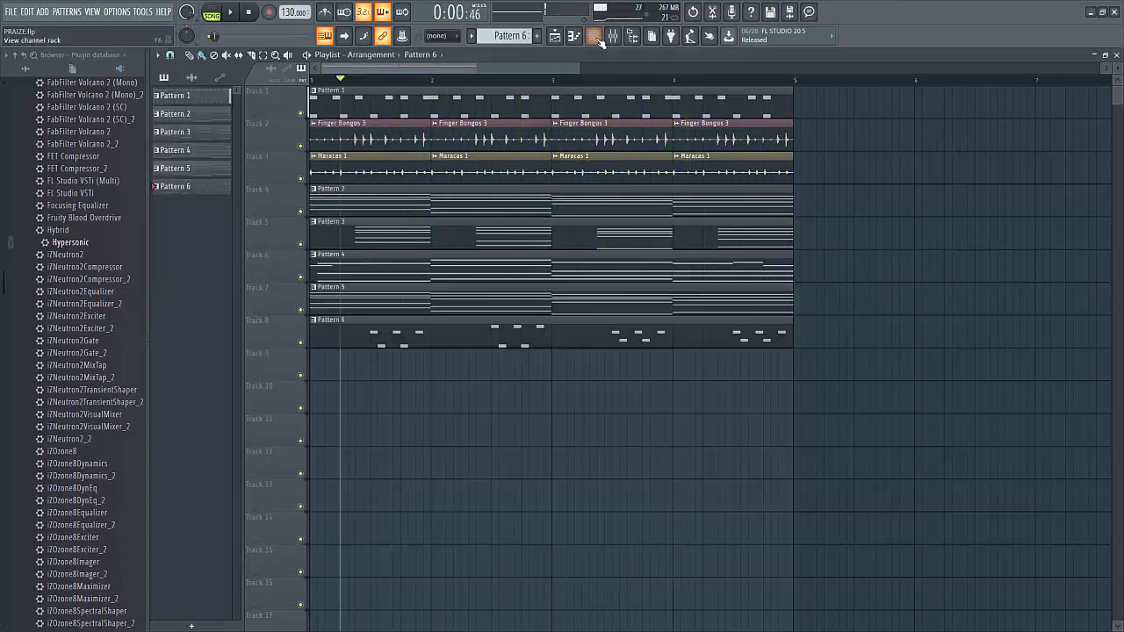
Step: Add a Nexus instrument channel to the channel rack
left_click(595, 38)
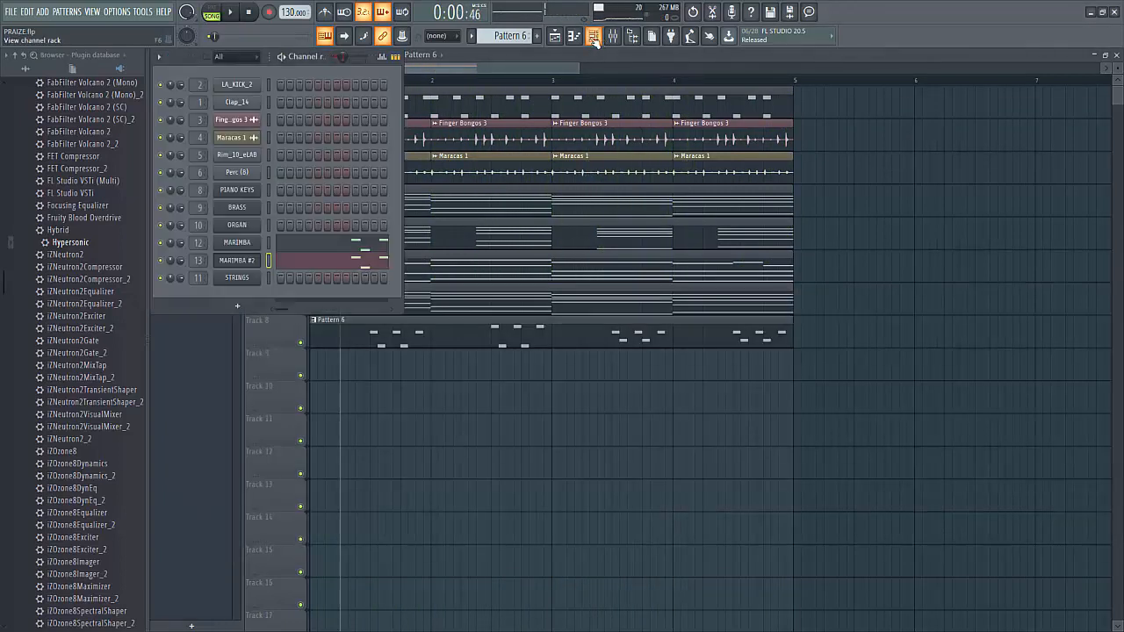
left_click(43, 12)
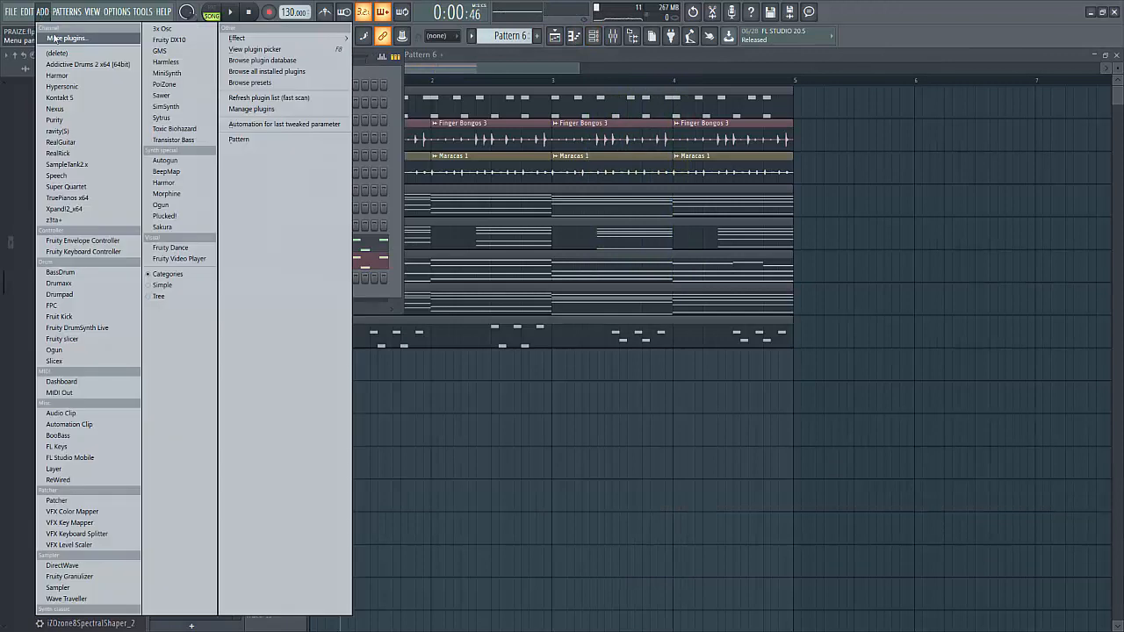
left_click(74, 112)
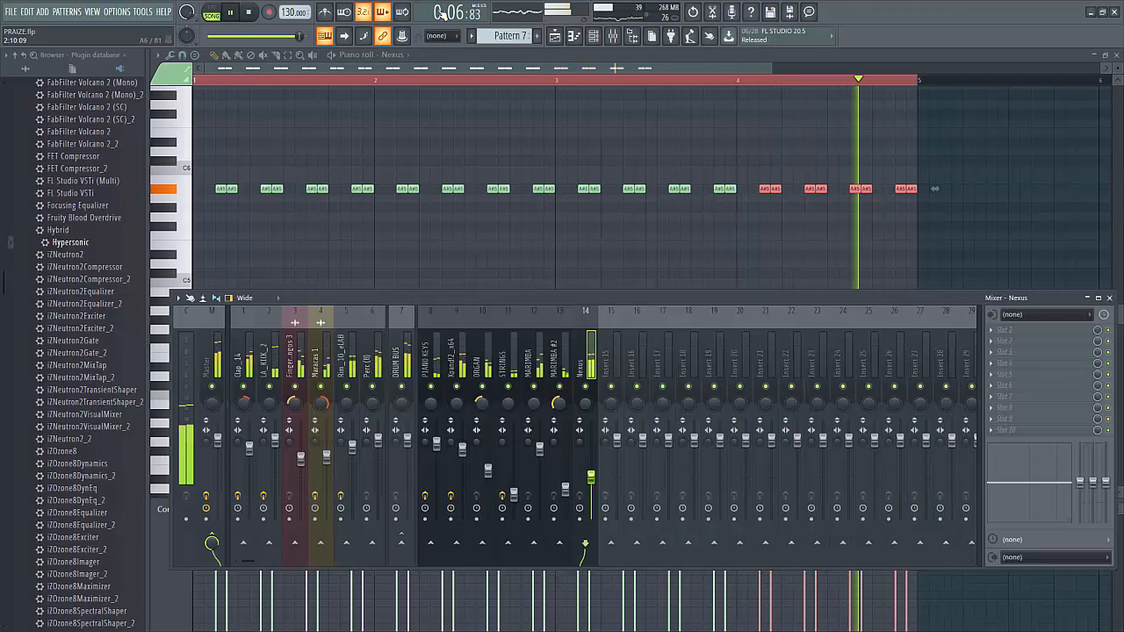
Step: Stop the Nexus piano roll playback and listen to the start of the playlist arrangement with Pattern 7
key("space")
left_click(563, 41)
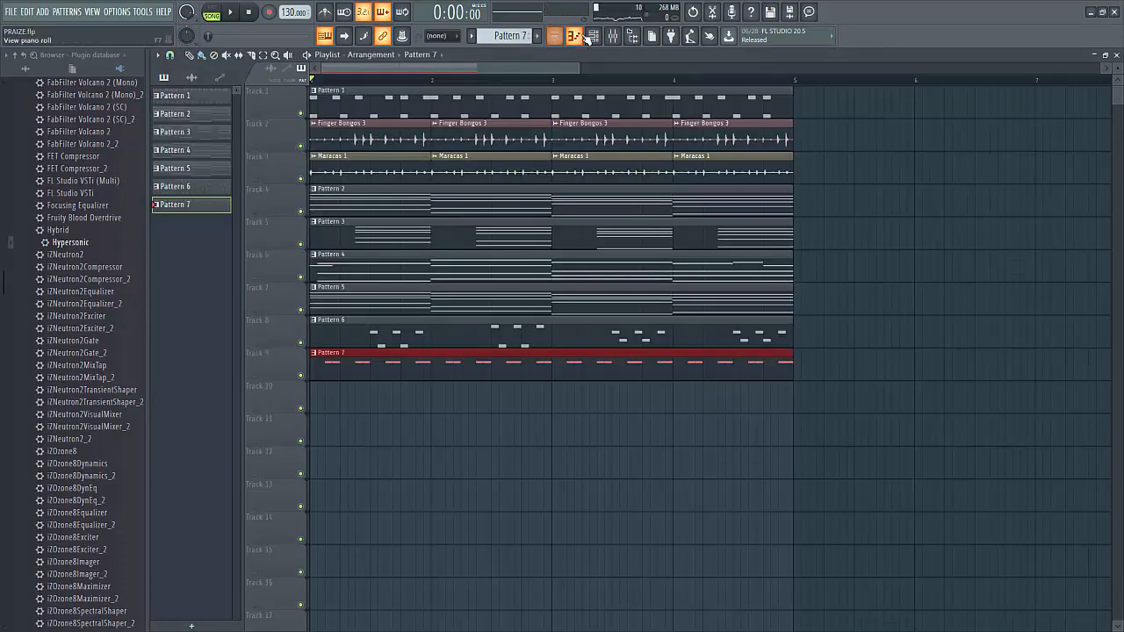
key("space")
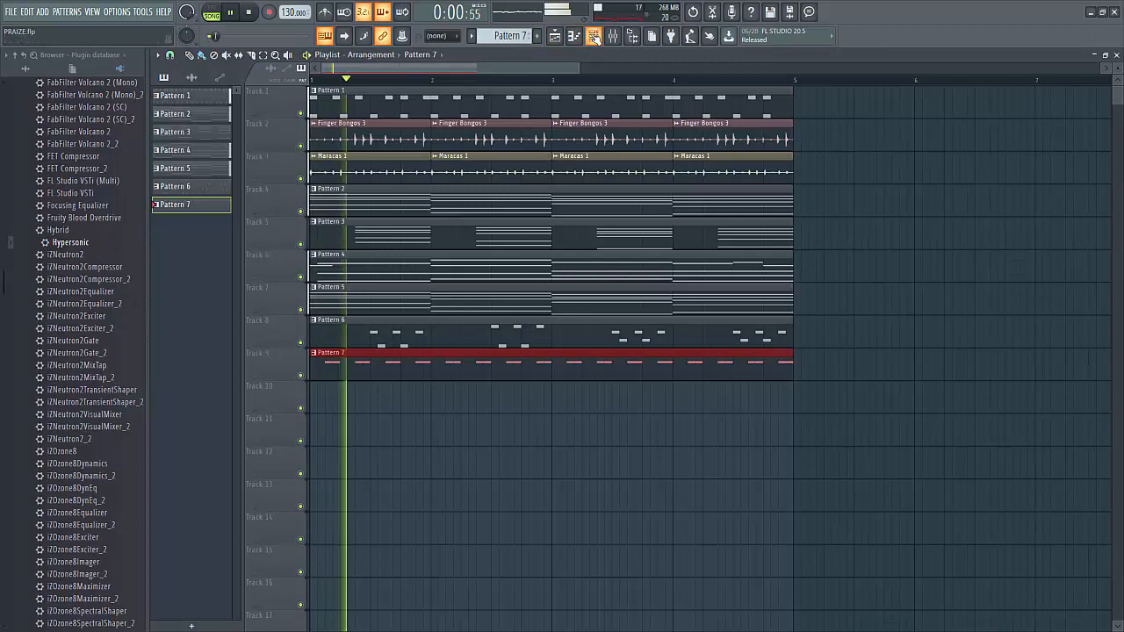
key("space")
Step: Clone the Nexus channel and load a GT Jazz Guitar preset from the XP Guitars category in the copy
left_click(593, 35)
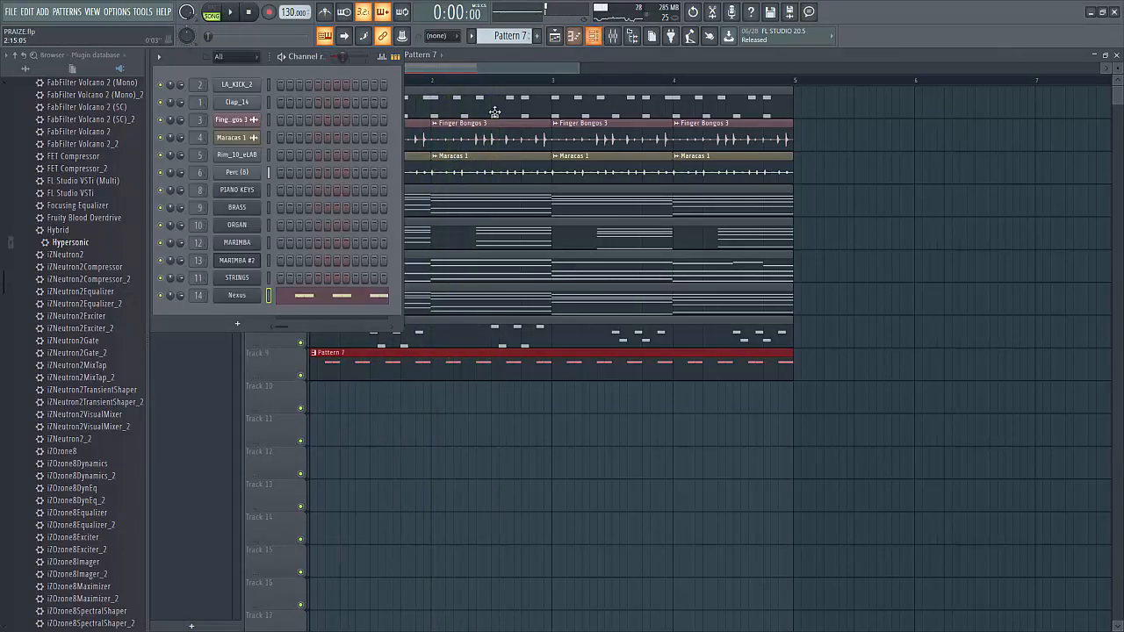
right_click(235, 300)
left_click(283, 397)
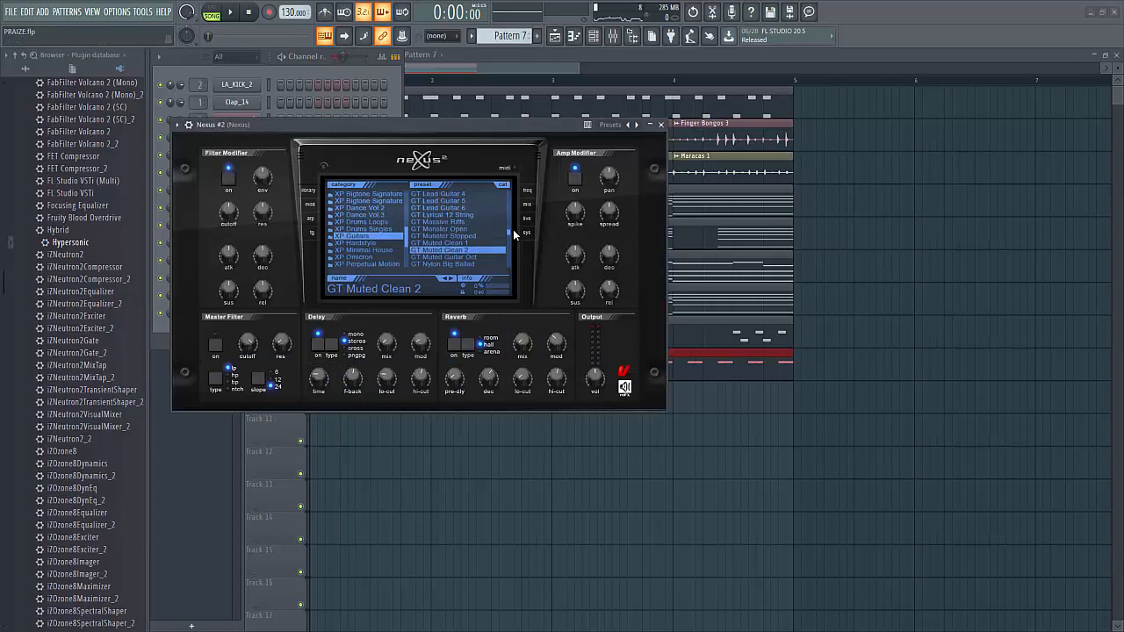
scroll(515, 236, "down", 1)
scroll(515, 238, "up", 12)
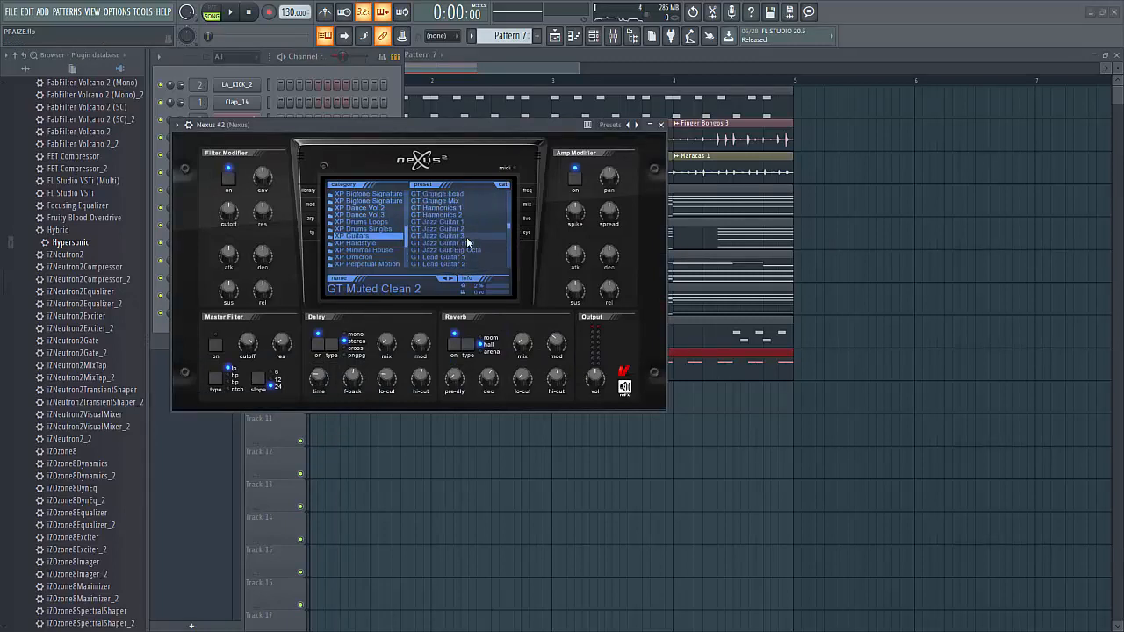
left_click(468, 243)
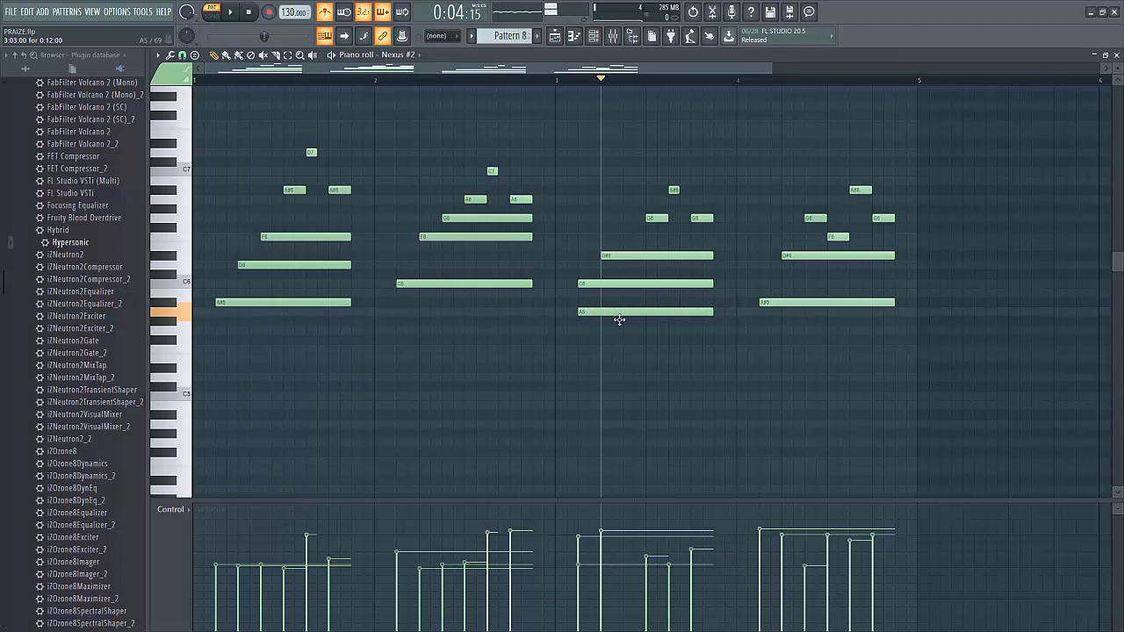
Step: In bar 3 of Pattern 8, lower A5 to G5, move C6 and D#6 two steps later and trim their ends to match
left_click_drag(619, 320, 622, 333)
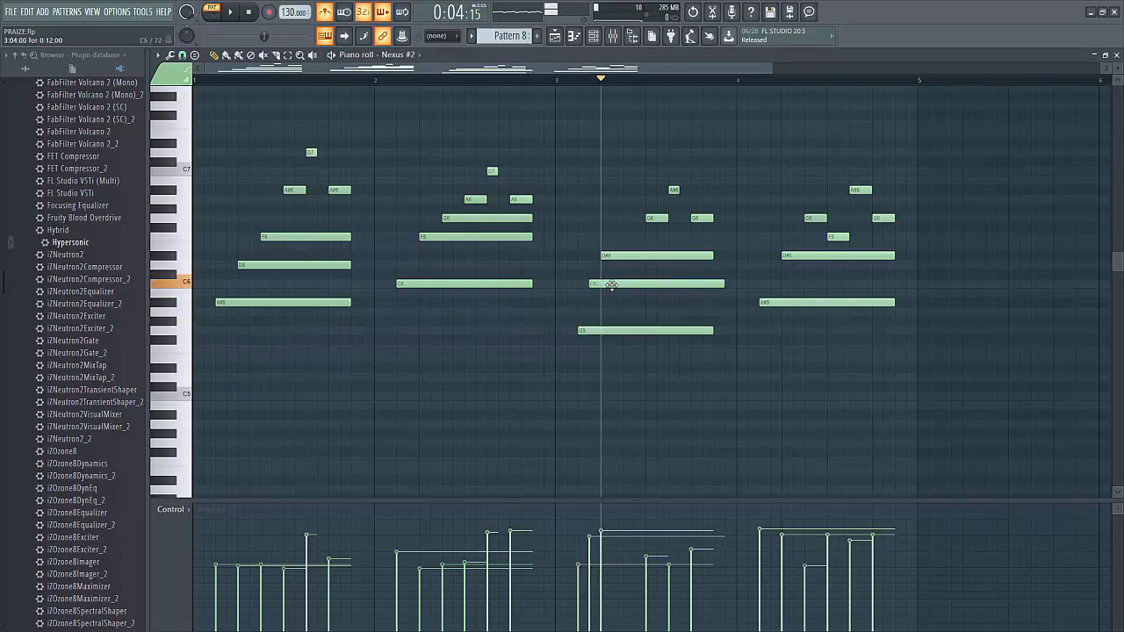
key("space")
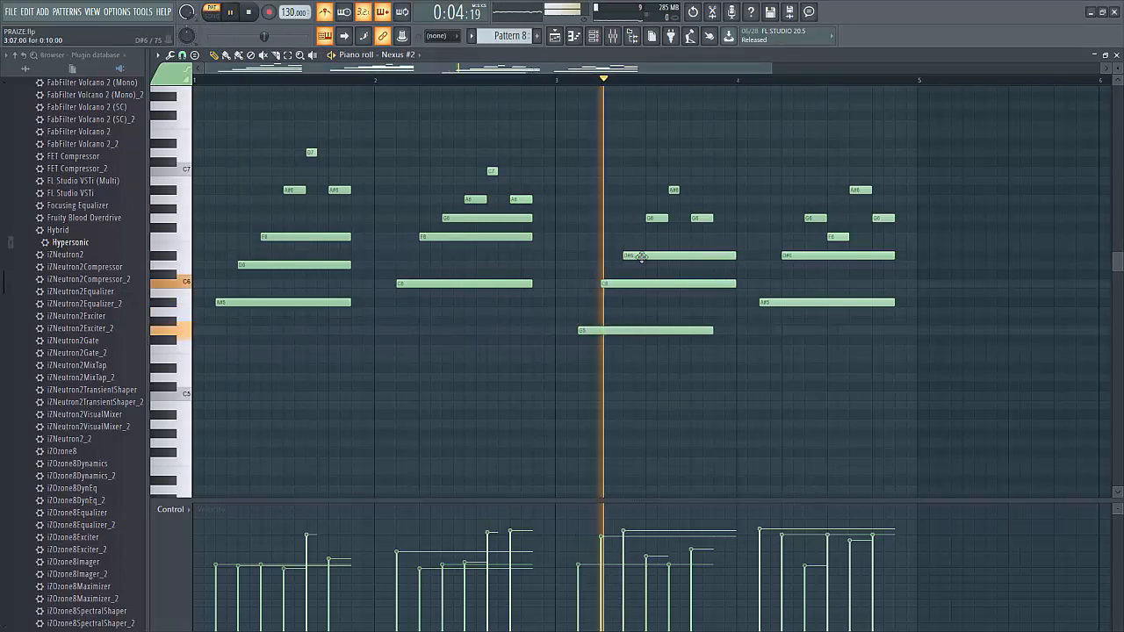
left_click(532, 81)
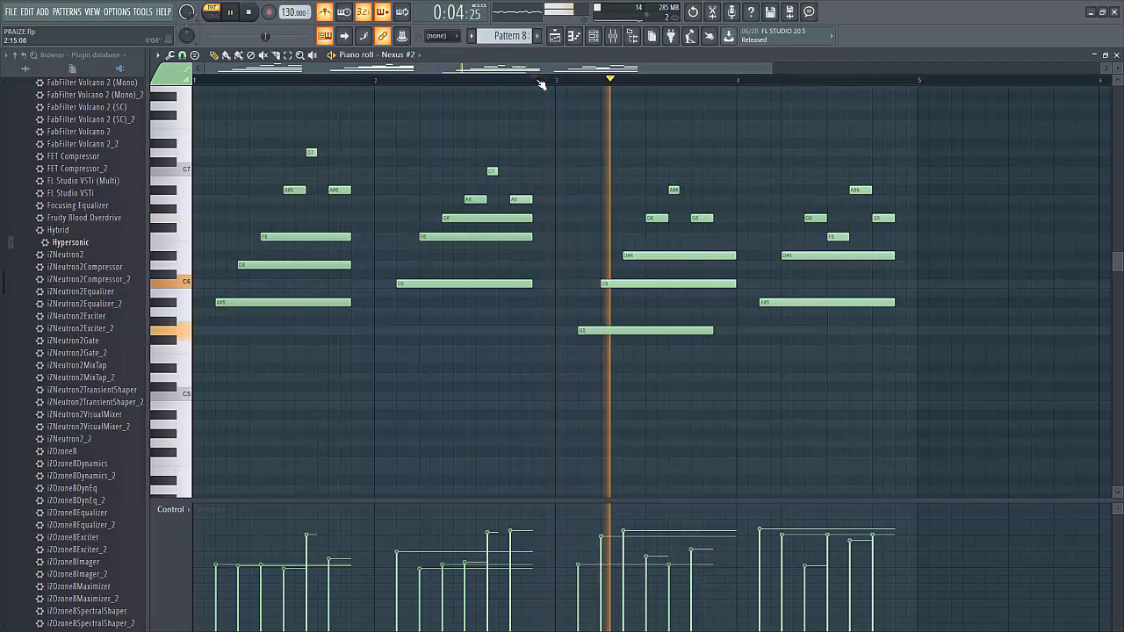
left_click_drag(727, 305, 702, 258)
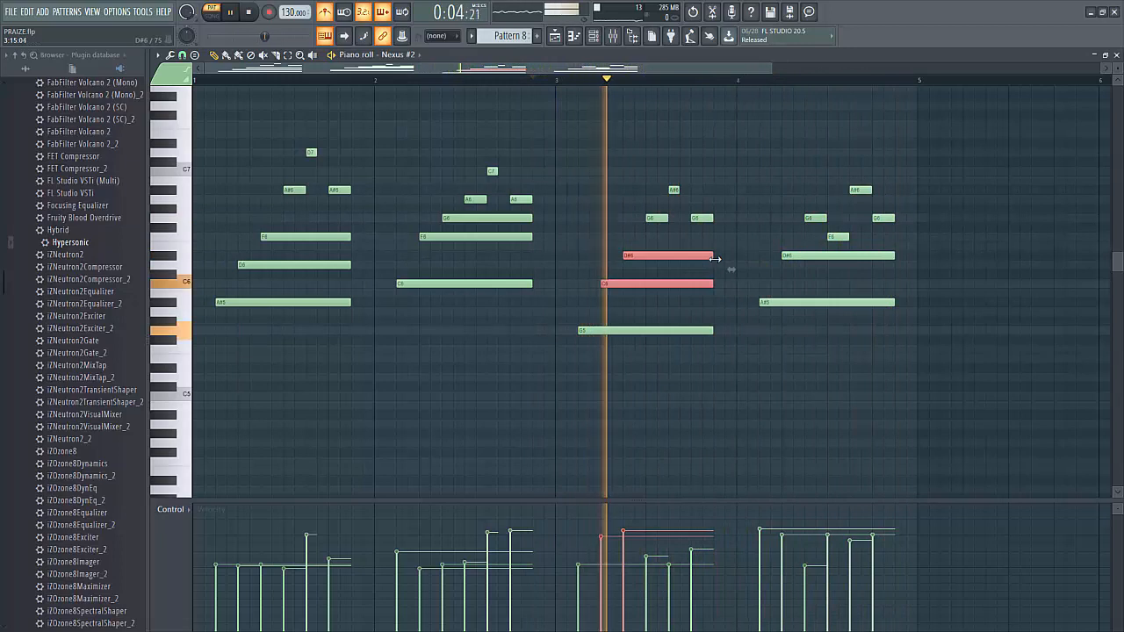
Step: Replay Pattern 8 from bar 1 and lengthen the F6 note in bar 4 to end with the held notes
left_click(226, 81)
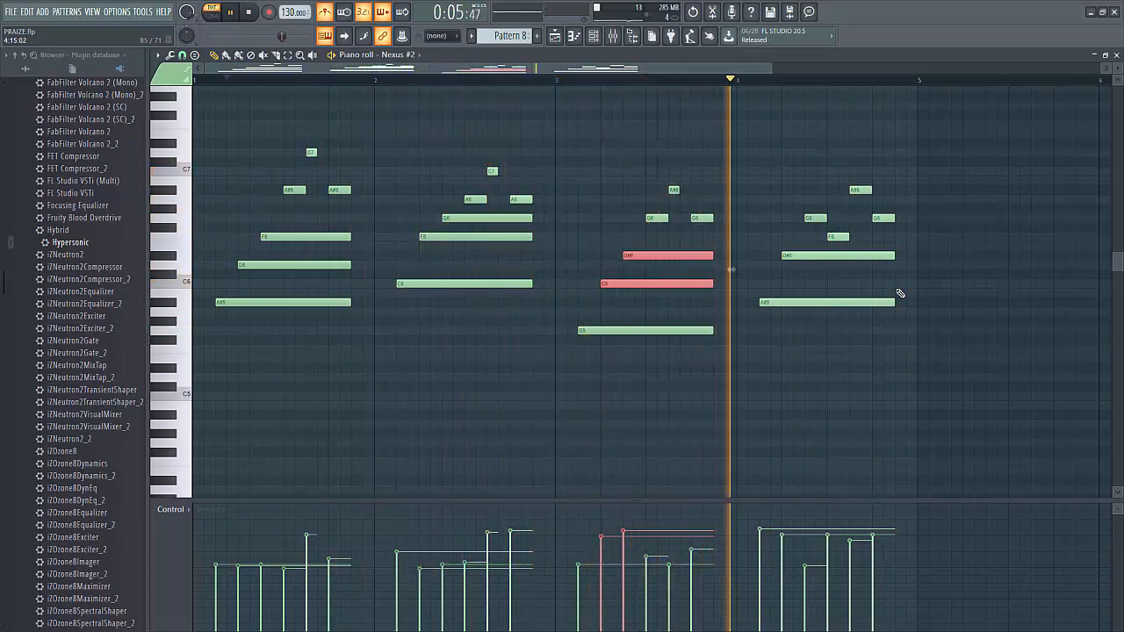
left_click_drag(848, 238, 894, 244)
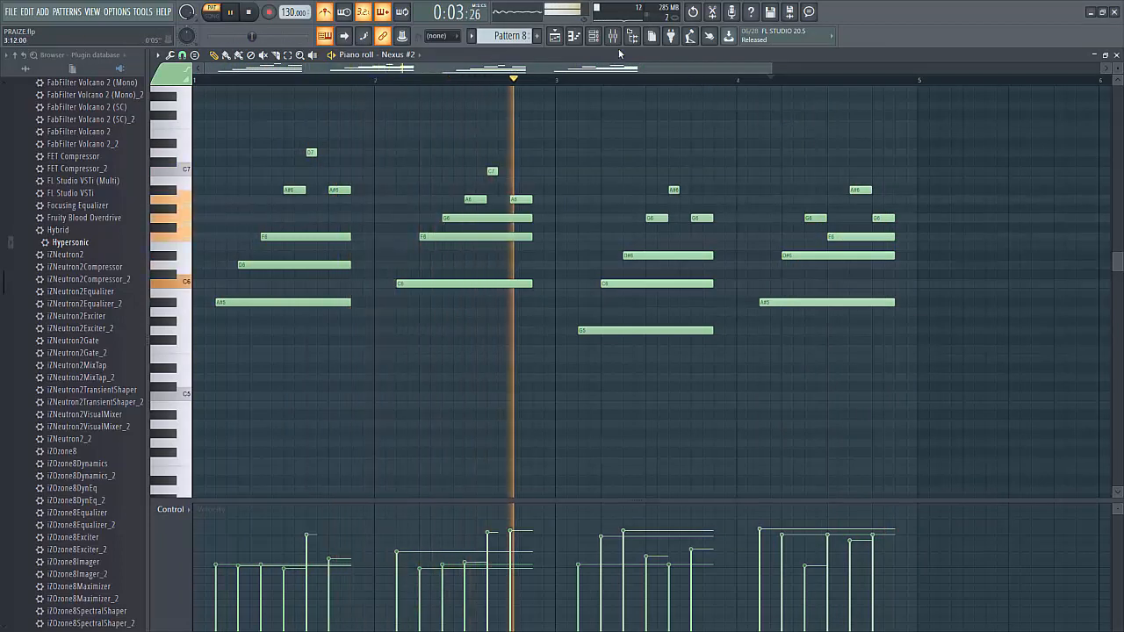
Step: Show the mixer and adjust the Nexus track's volume fader
key("F9")
left_click_drag(592, 482, 592, 471)
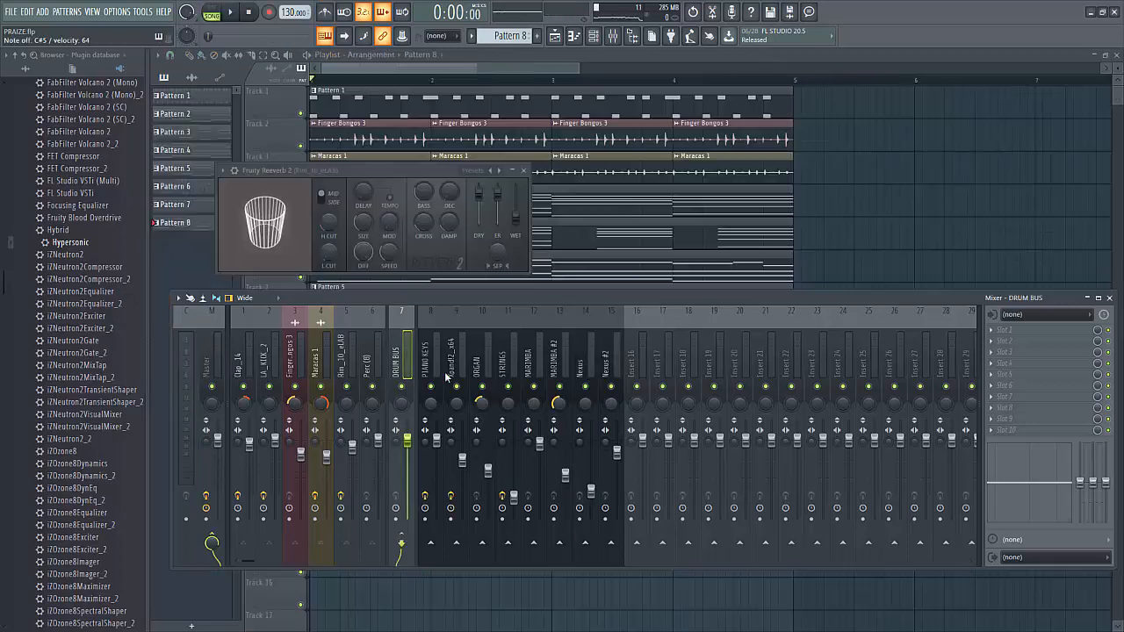
Step: Select the mixer tracks from PIANO KEYS through Nexus #2 and route them to Insert 17
left_click(425, 372)
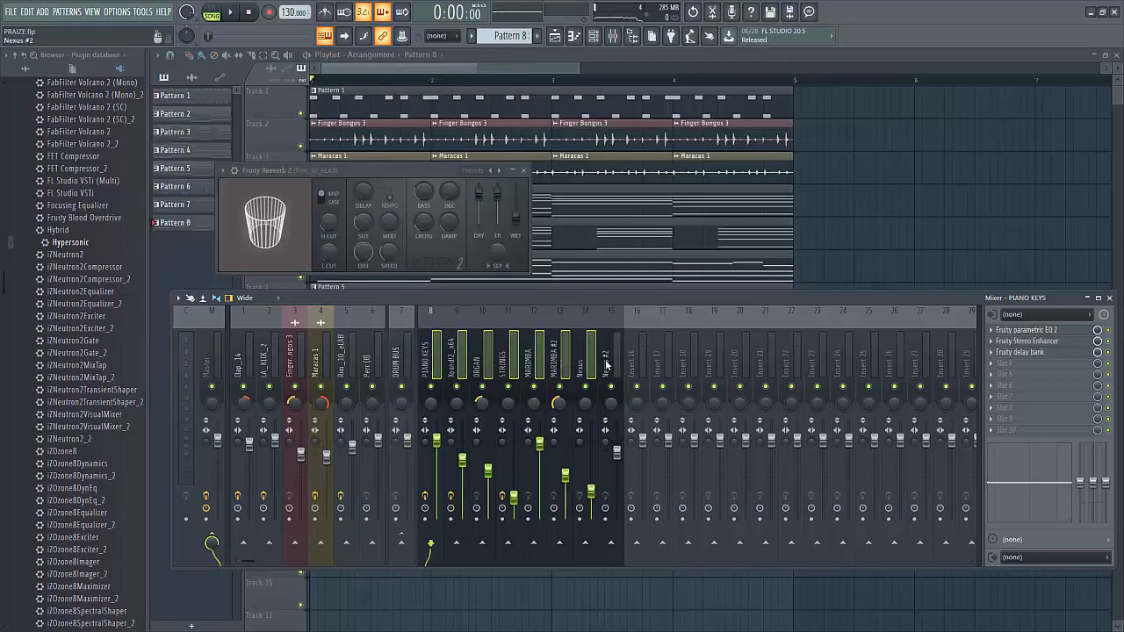
right_click(658, 361)
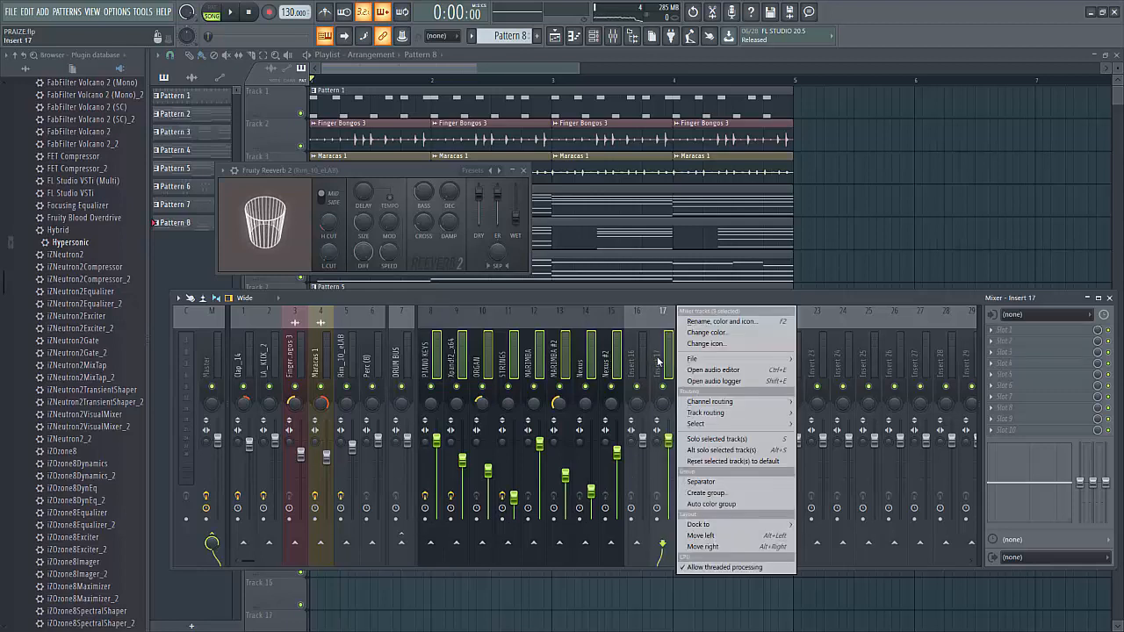
left_click(718, 482)
mouse_move(721, 415)
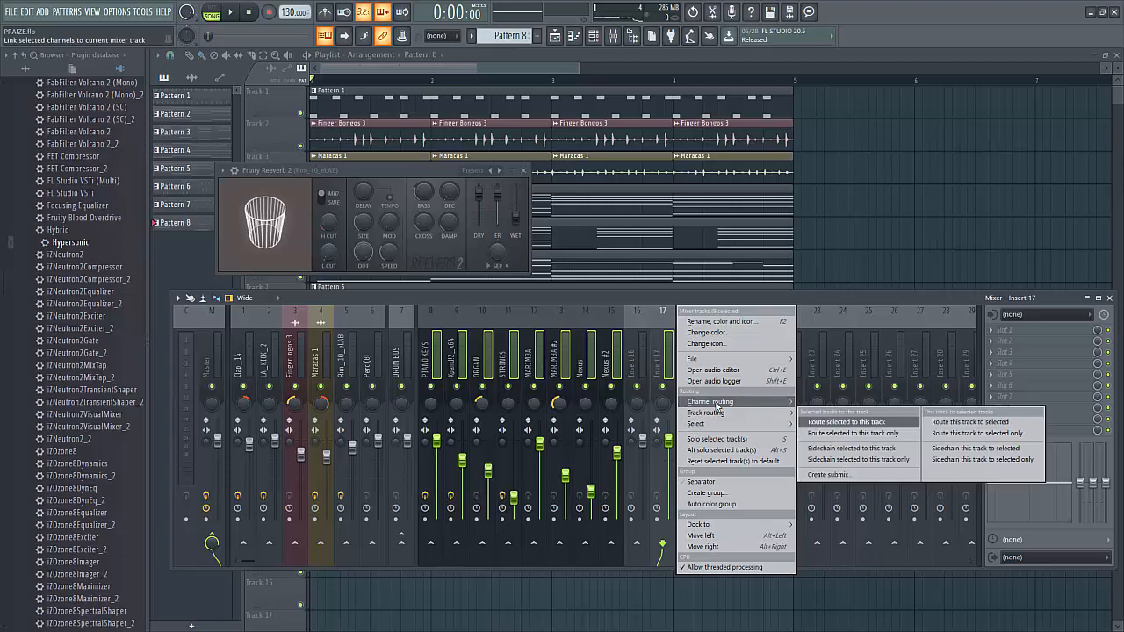
left_click(852, 424)
right_click(674, 372)
left_click(674, 372)
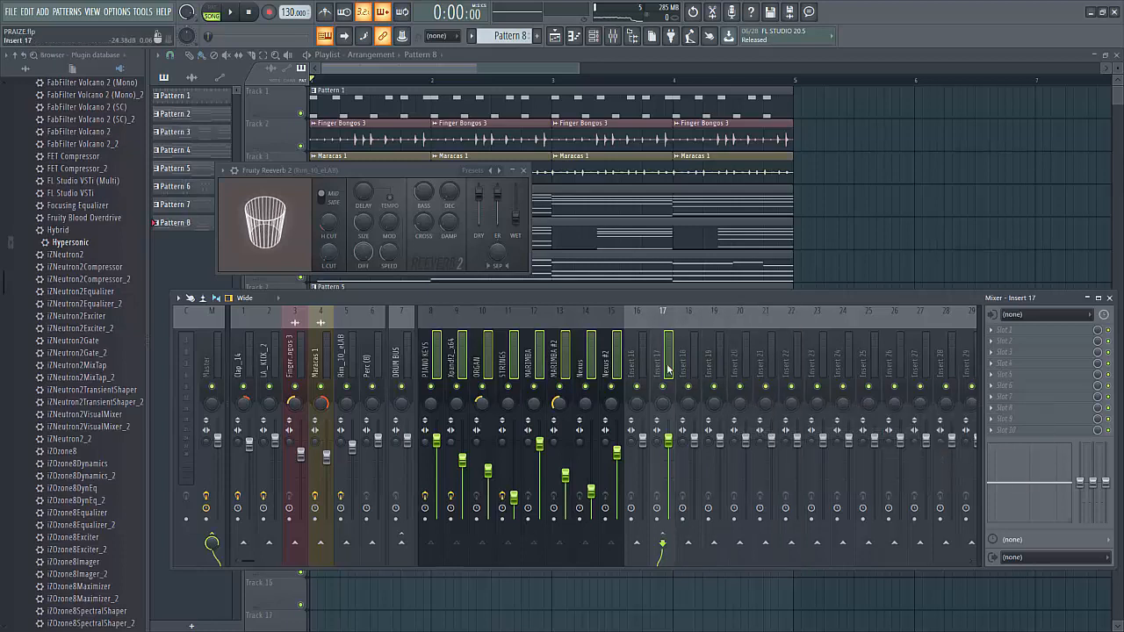
Step: Rename mixer track Insert 17 to PIANO BUS
right_click(676, 372)
left_click(721, 334)
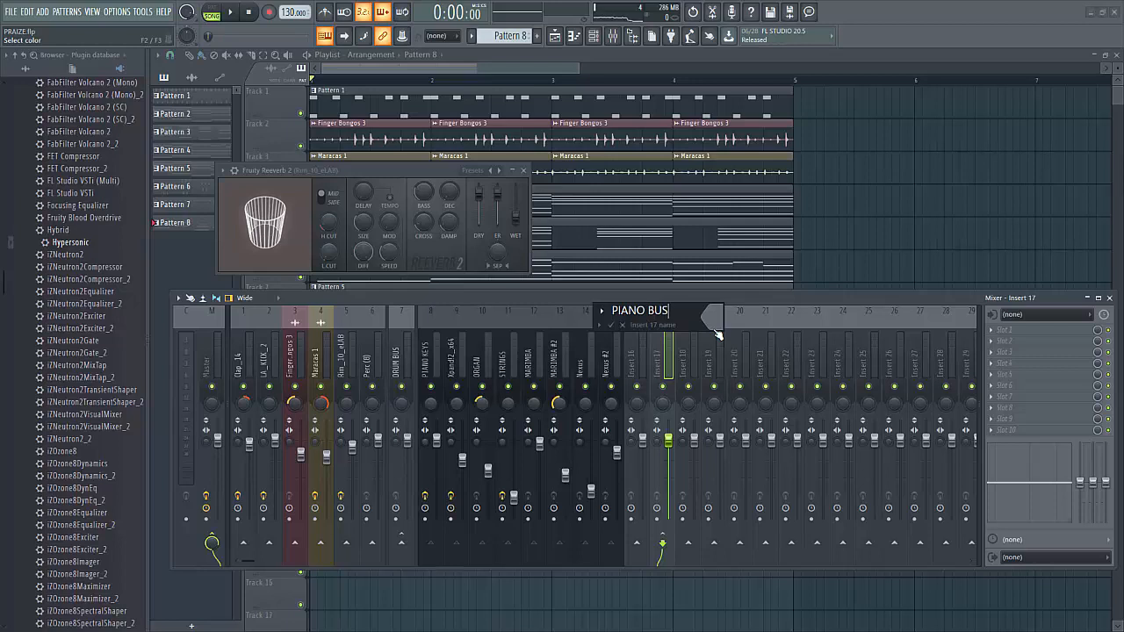
type("PIANO BUS")
key("Return")
Step: Play the song and balance the volume faders of the PIANO BUS and Nexus #2 mixer tracks
key("space")
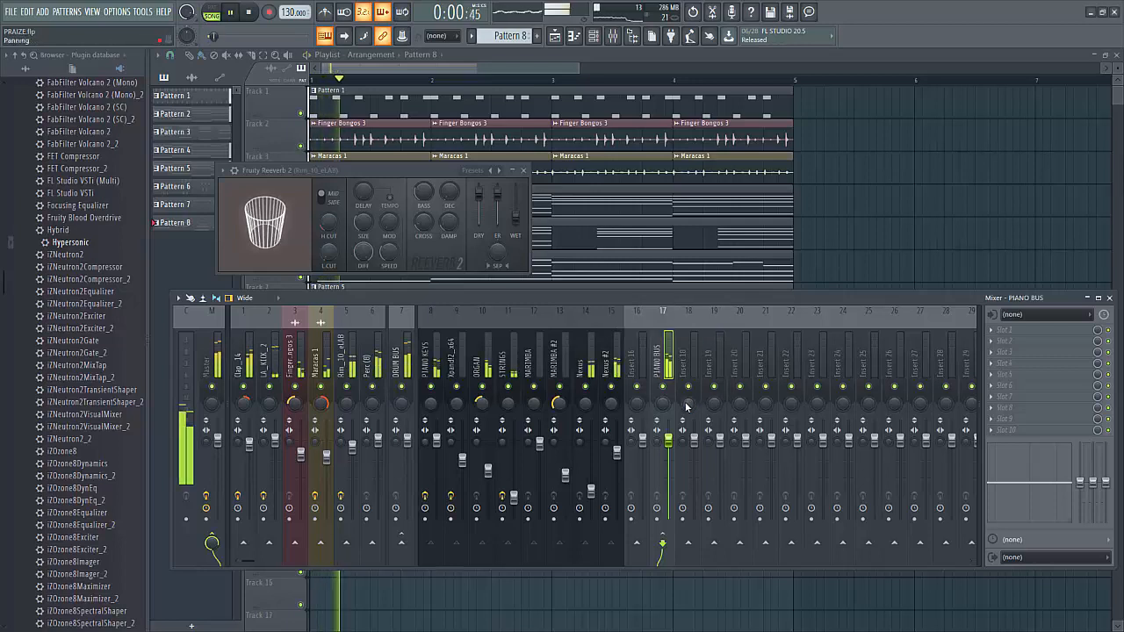
left_click_drag(668, 453, 618, 454)
left_click(618, 460)
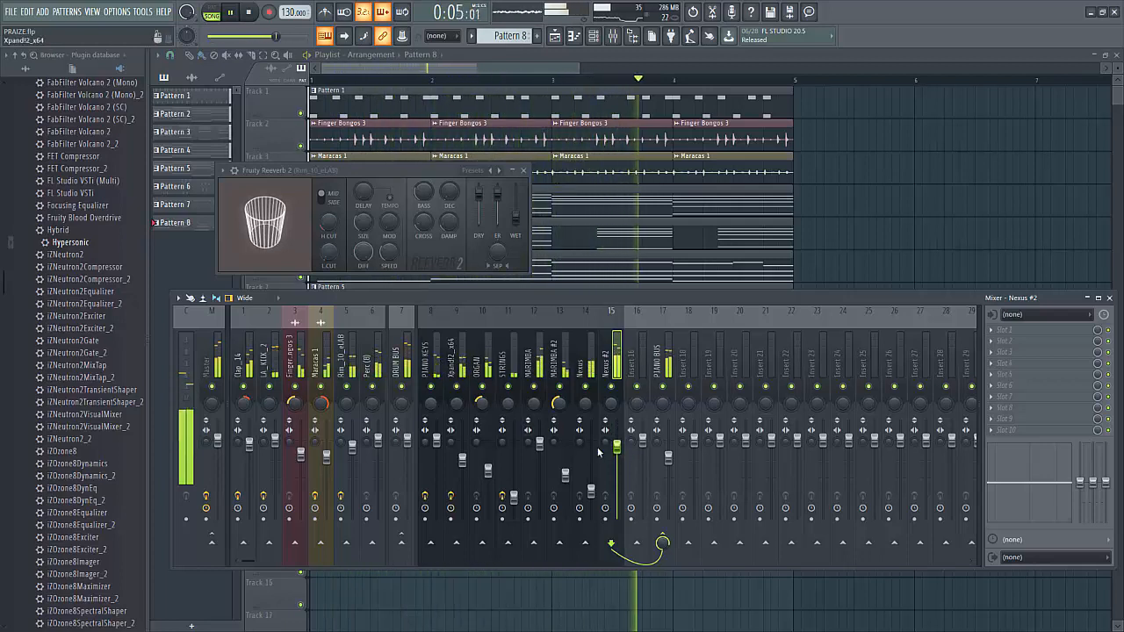
left_click(669, 455)
left_click_drag(668, 455, 669, 446)
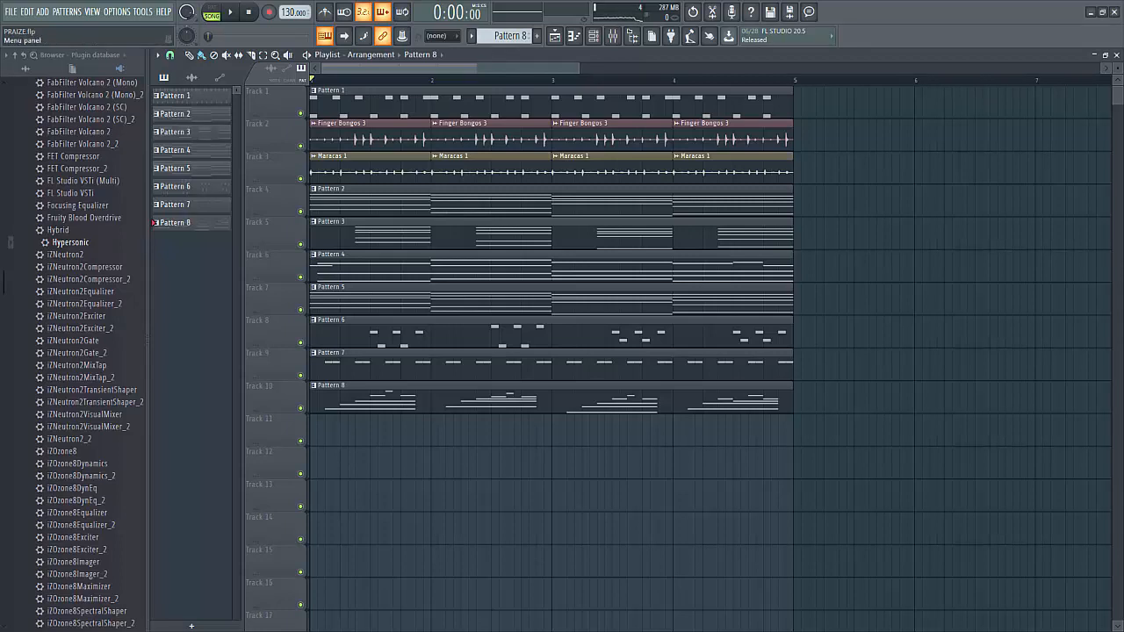
Step: Add a BooBass channel and write its bass line across four bars in the piano roll of Pattern 9
left_click(42, 11)
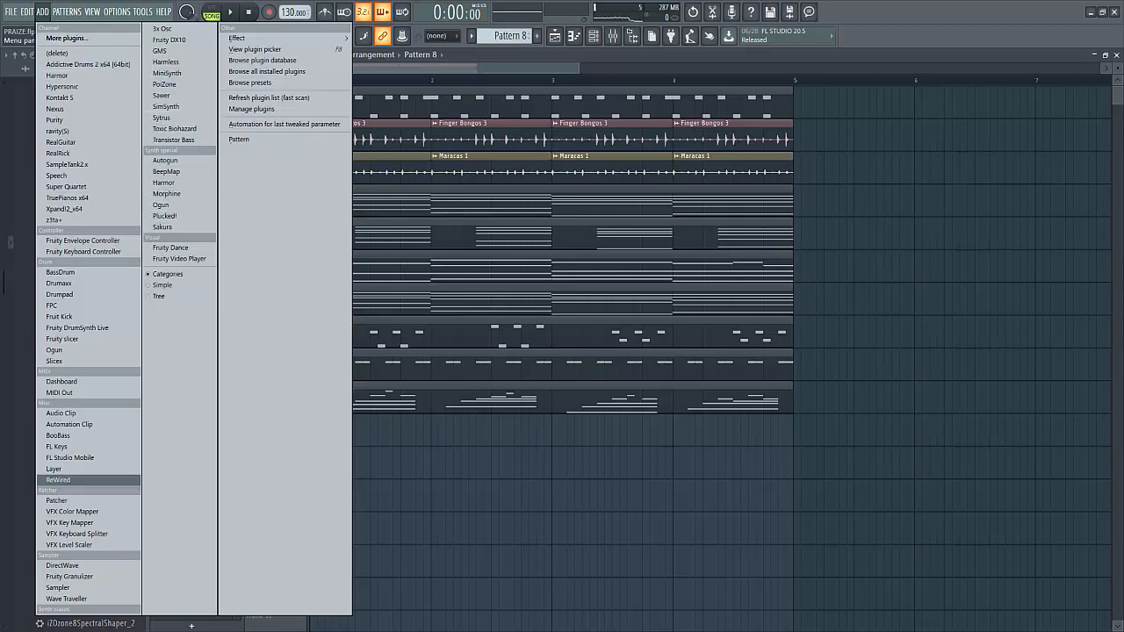
left_click(58, 436)
right_click(253, 328)
left_click(287, 330)
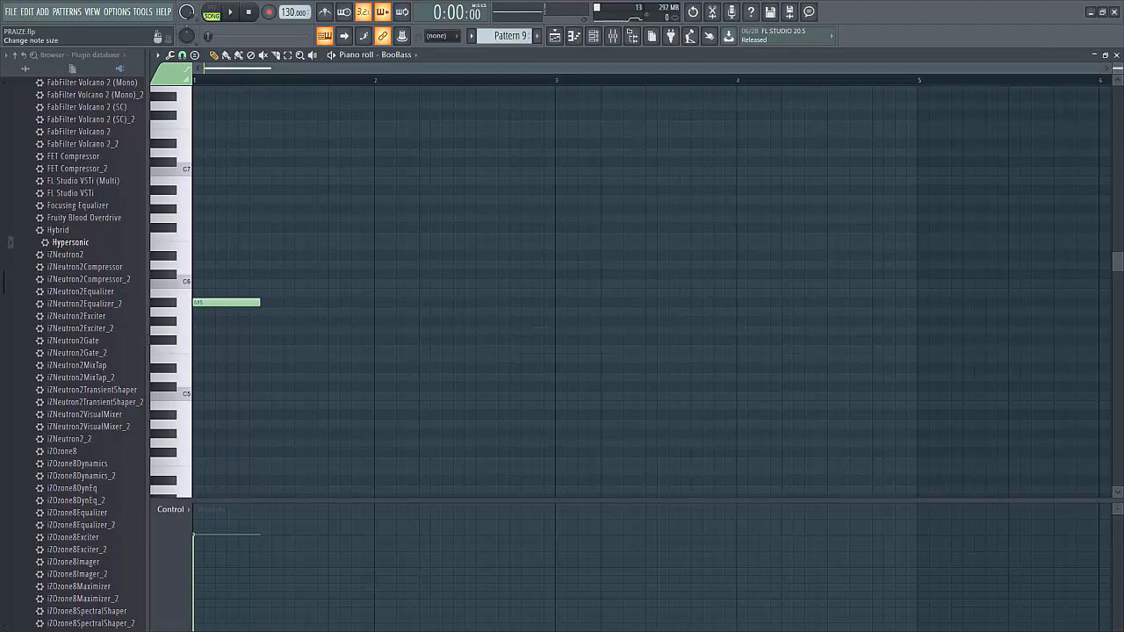
scroll(227, 303, "down", 1)
scroll(226, 302, "up", 1)
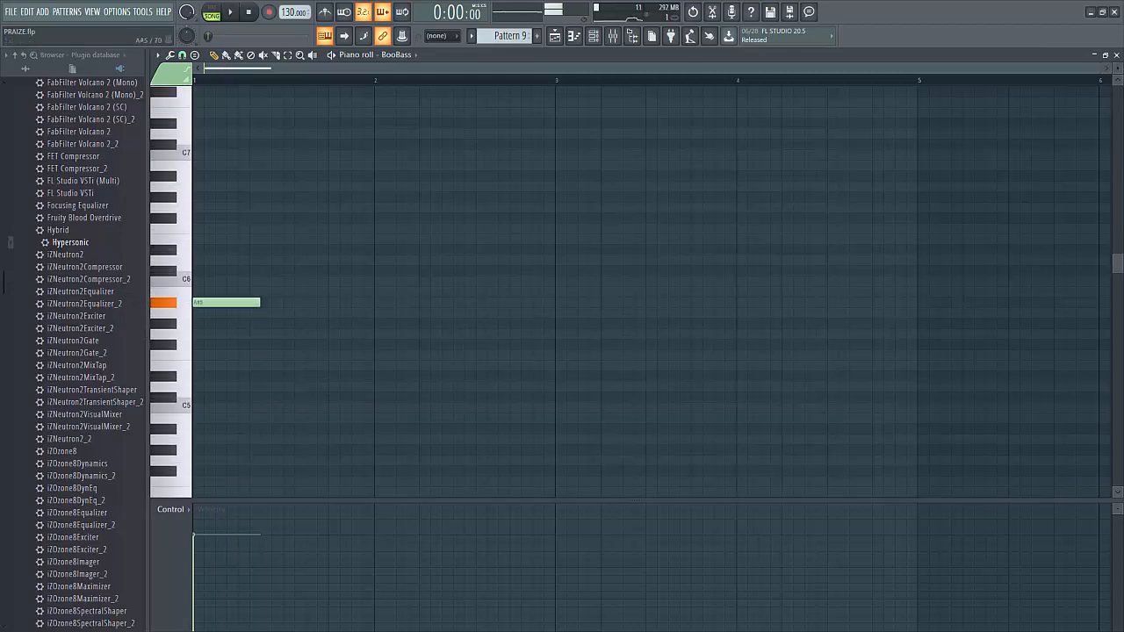
scroll(636, 291, "down", 2)
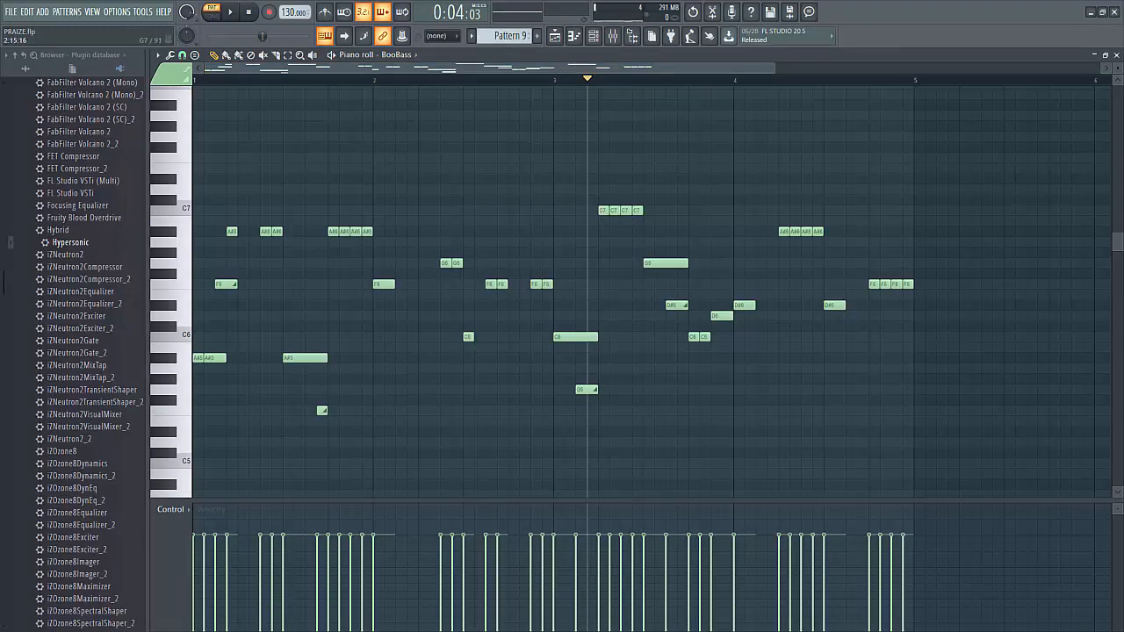
Step: Transpose the BooBass notes of Pattern 9 down one octave and play the pattern from the start
scroll(641, 289, "up", 5)
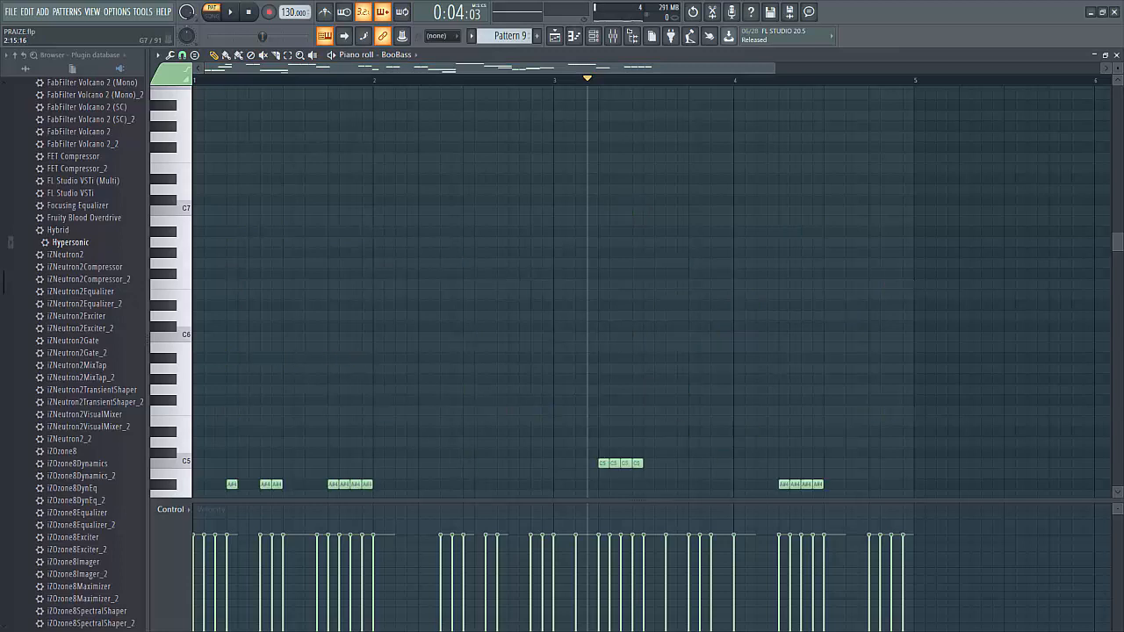
scroll(641, 290, "down", 3)
key("space")
key("space")
key("space")
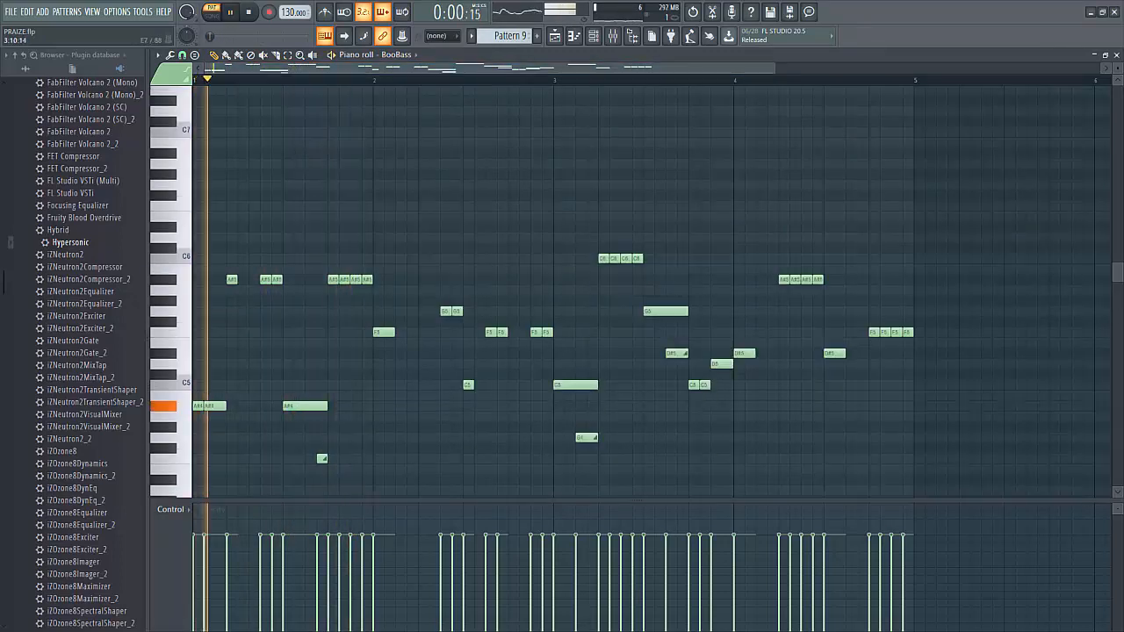
Step: Restart playback of Pattern 9 repeatedly and undo the removal of the second A#4 note in bar 1
key("space")
key("space")
key("space")
key("space")
key("space")
key("space")
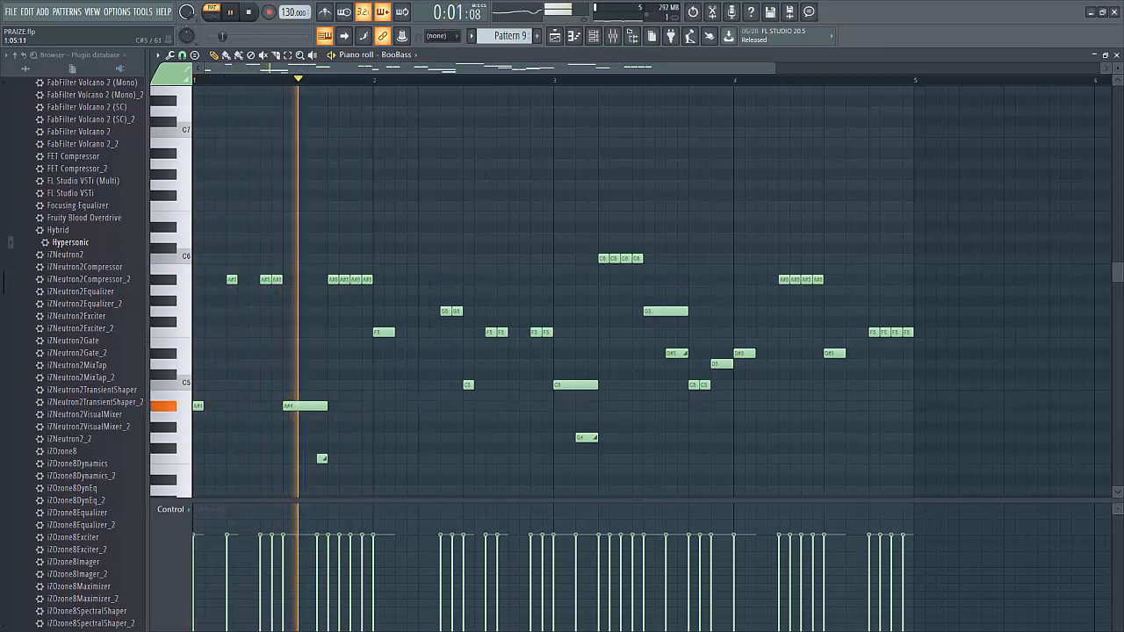
key("ctrl+z")
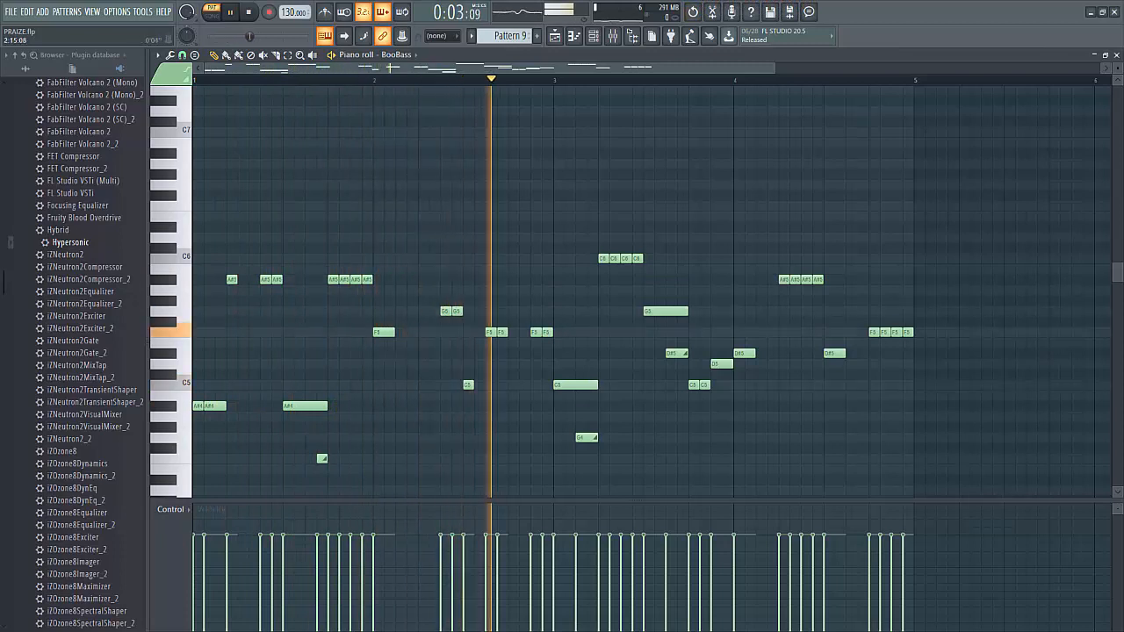
Step: Place Pattern 9 on Track 11 of the playlist across bars 1 to 4 and play it in song mode
key("F6")
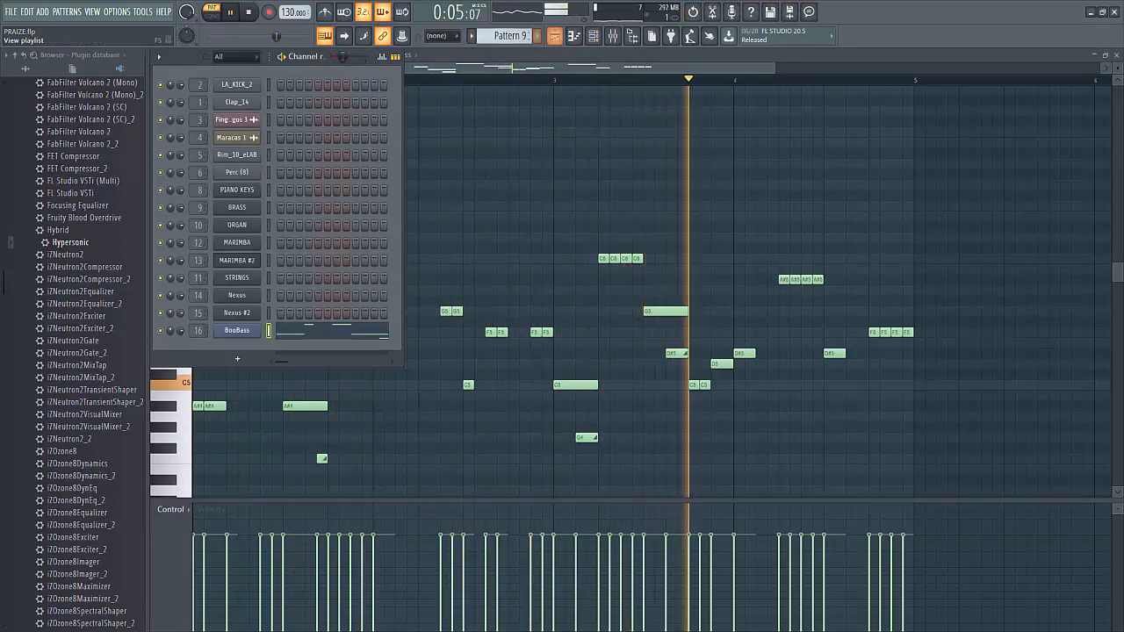
key("F5")
key("l")
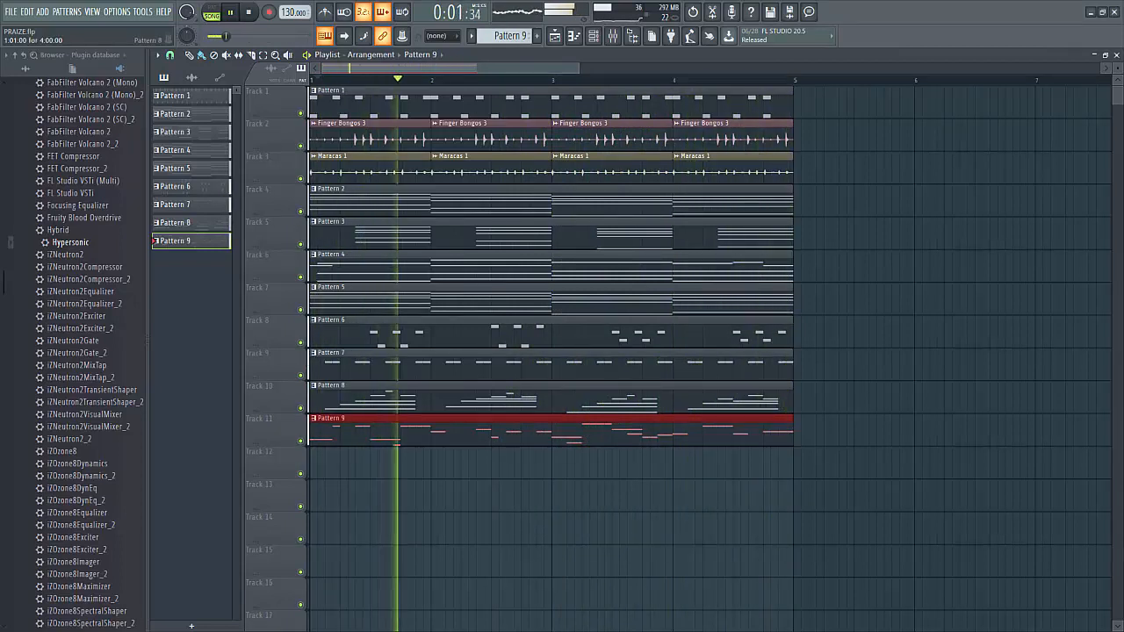
Step: Shorten the second A#4 note in bar 1 of the BooBass line, stop playback and return to the playlist
key("F7")
left_click_drag(518, 69, 294, 68)
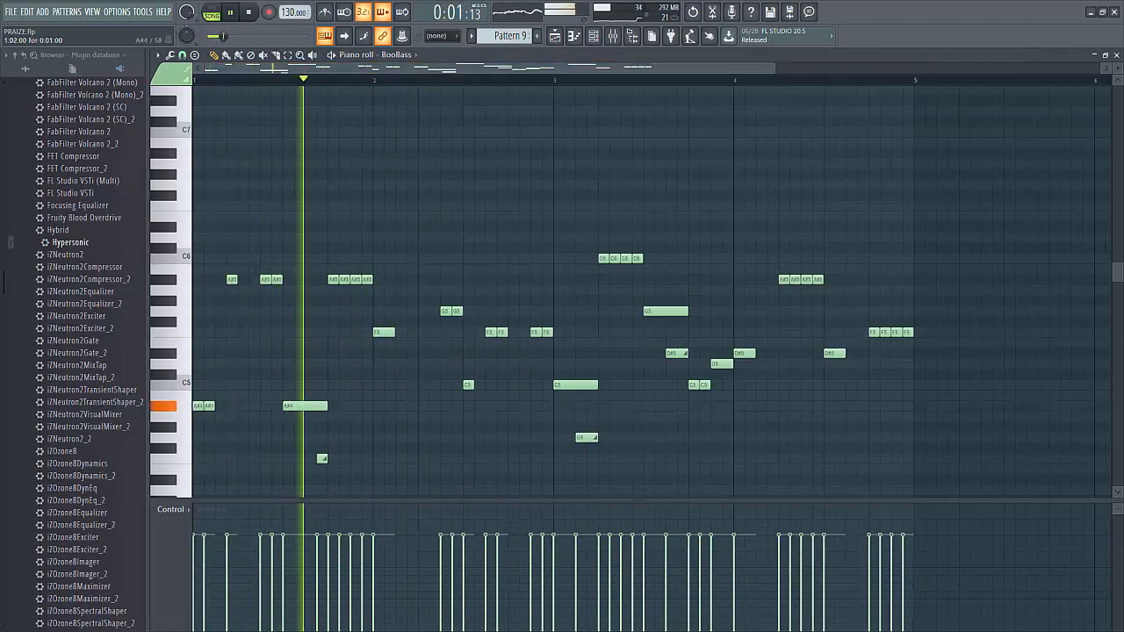
left_click(248, 11)
key("F5")
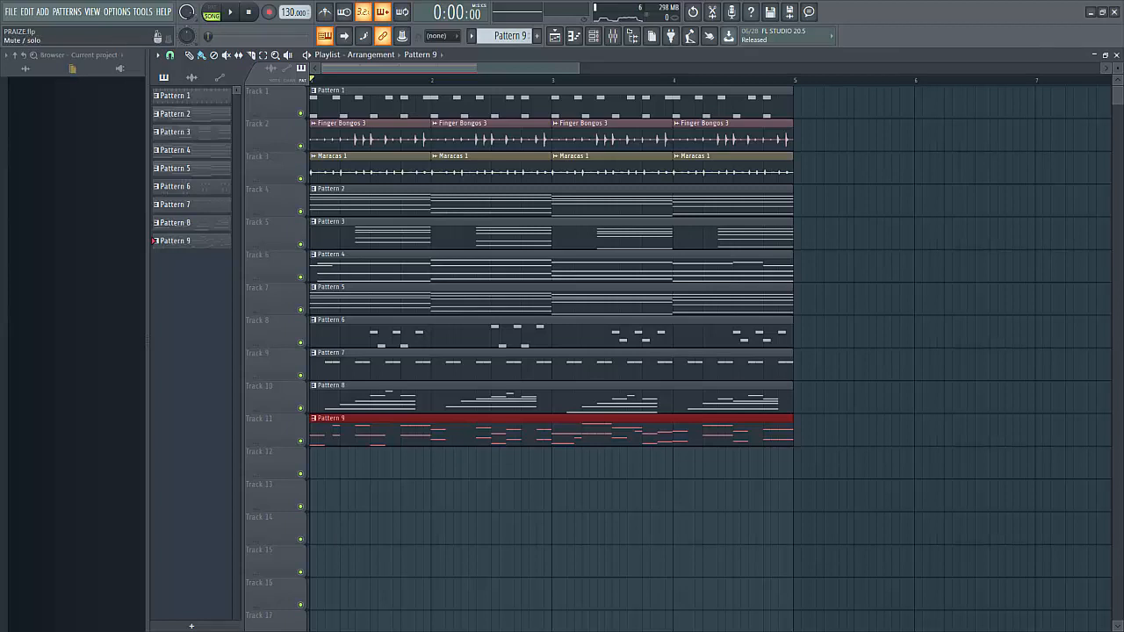
Step: Select all clips on Tracks 1 to 11 in bars 1 to 4 and duplicate them
left_click_drag(828, 444, 352, 87)
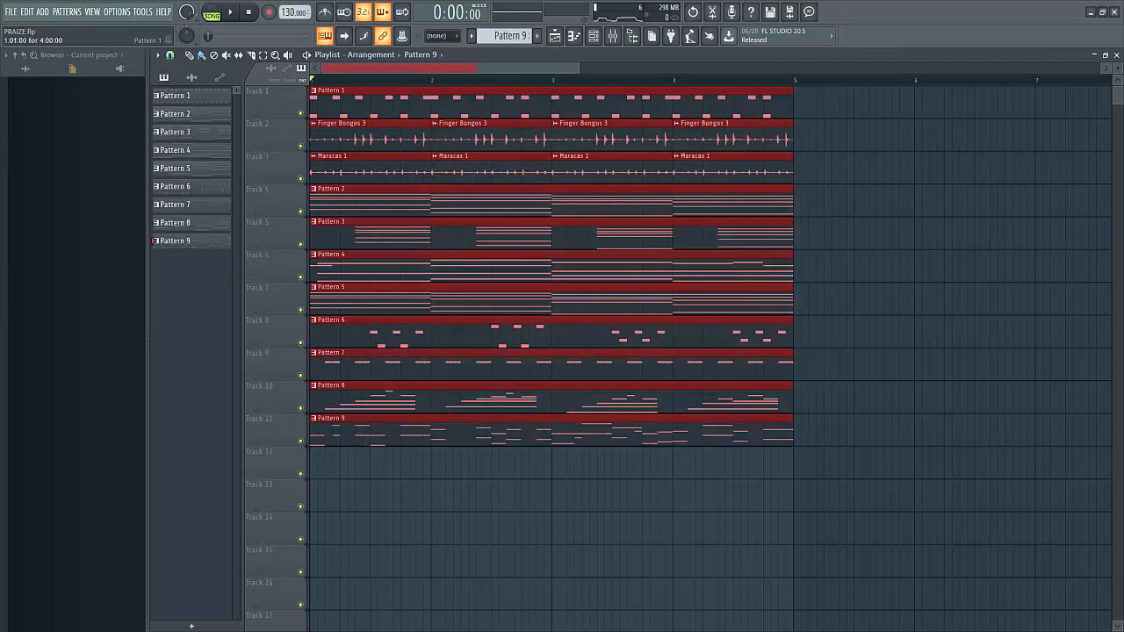
key("ctrl+b")
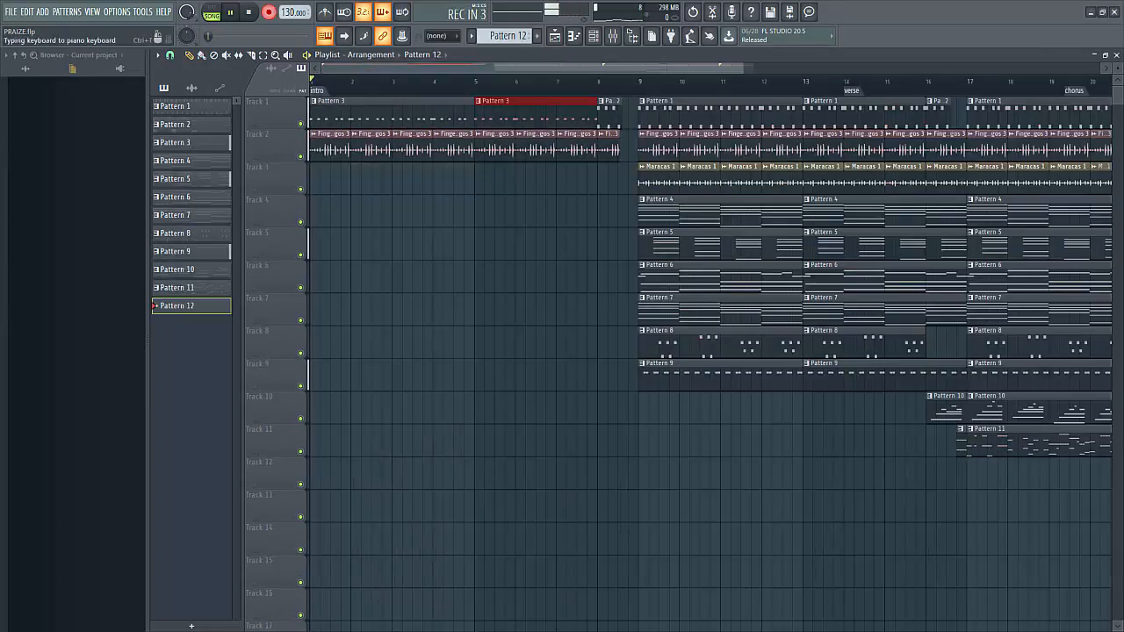
Step: Record a PIANO KEYS part into Pattern 12 over the intro and place its clip on Track 4 at bar 2
key("space")
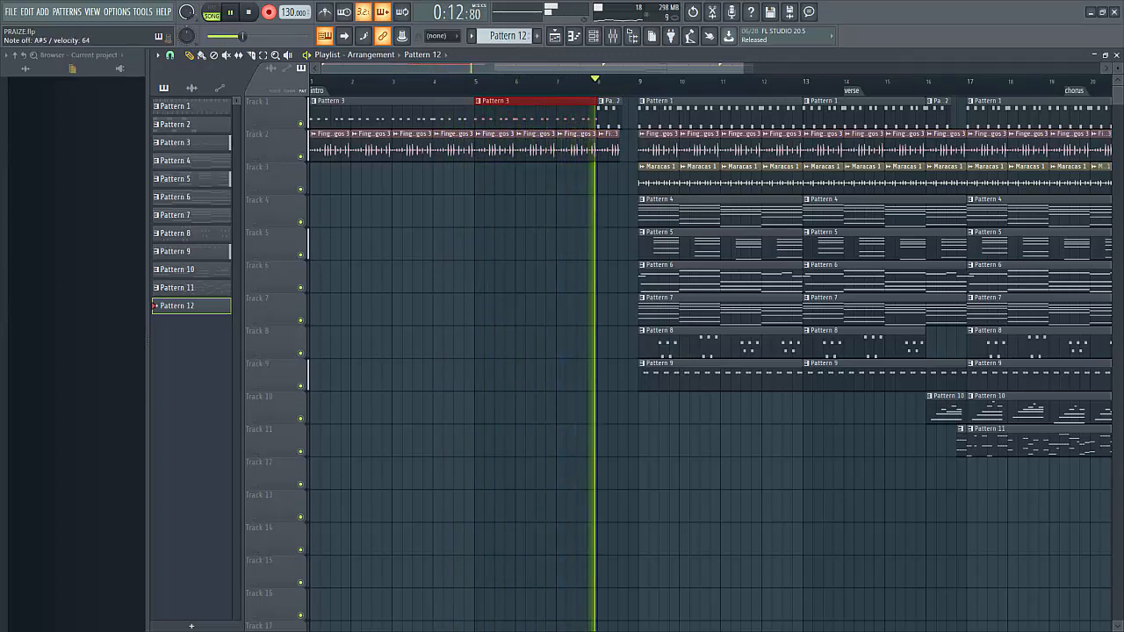
key("space")
left_click(355, 473)
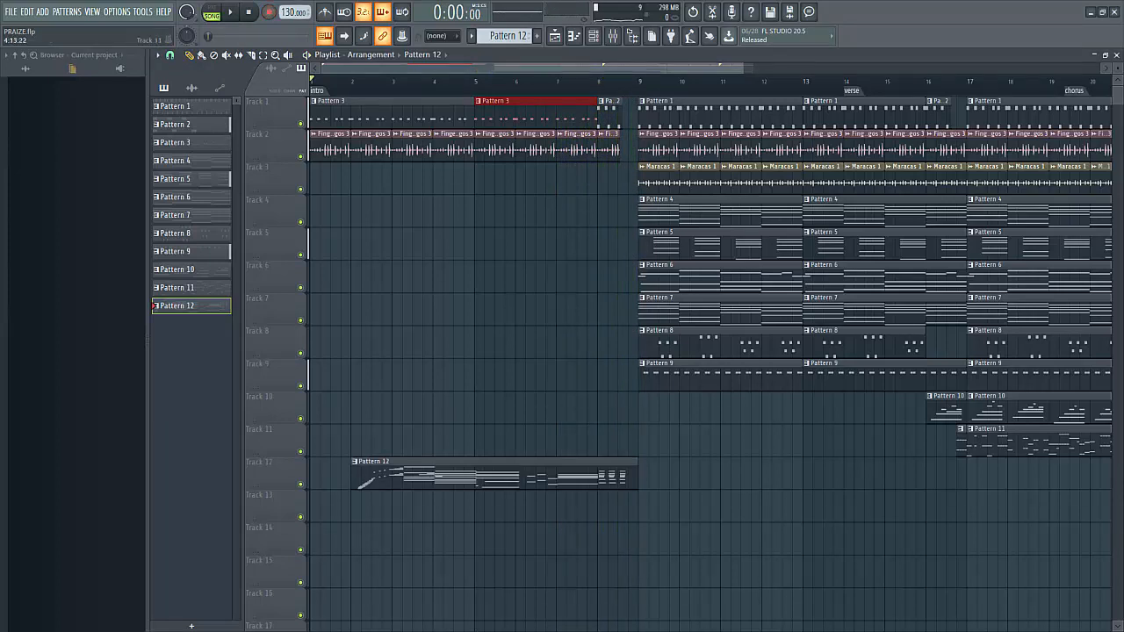
left_click_drag(358, 479, 358, 215)
Step: Show the channel rack and clone the ORGAN channel
key("F6")
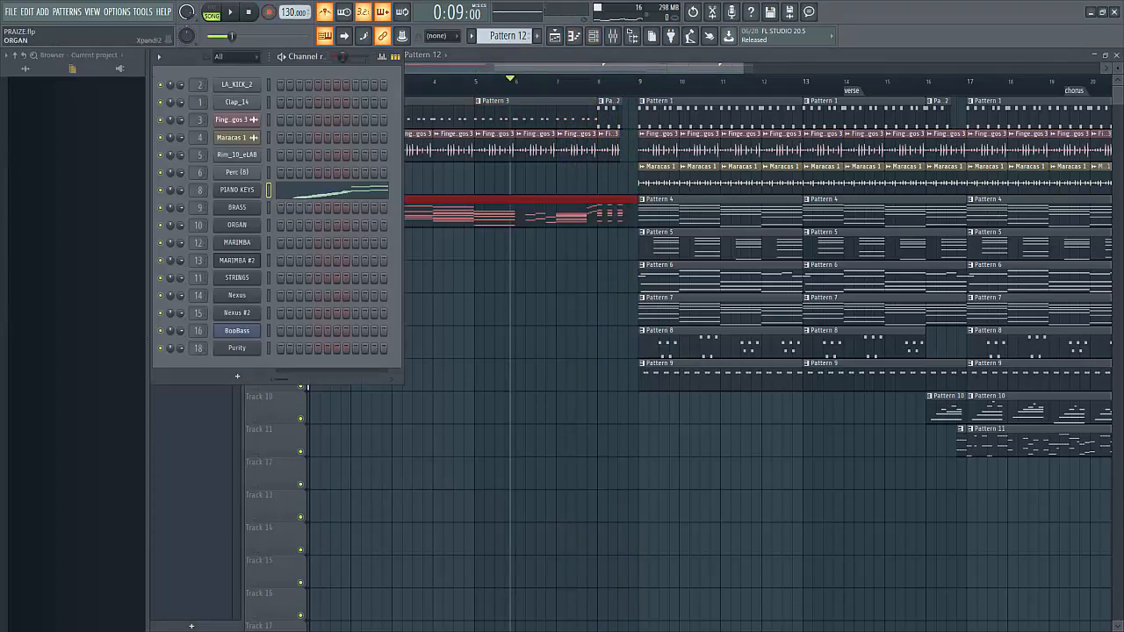
right_click(238, 225)
left_click(281, 327)
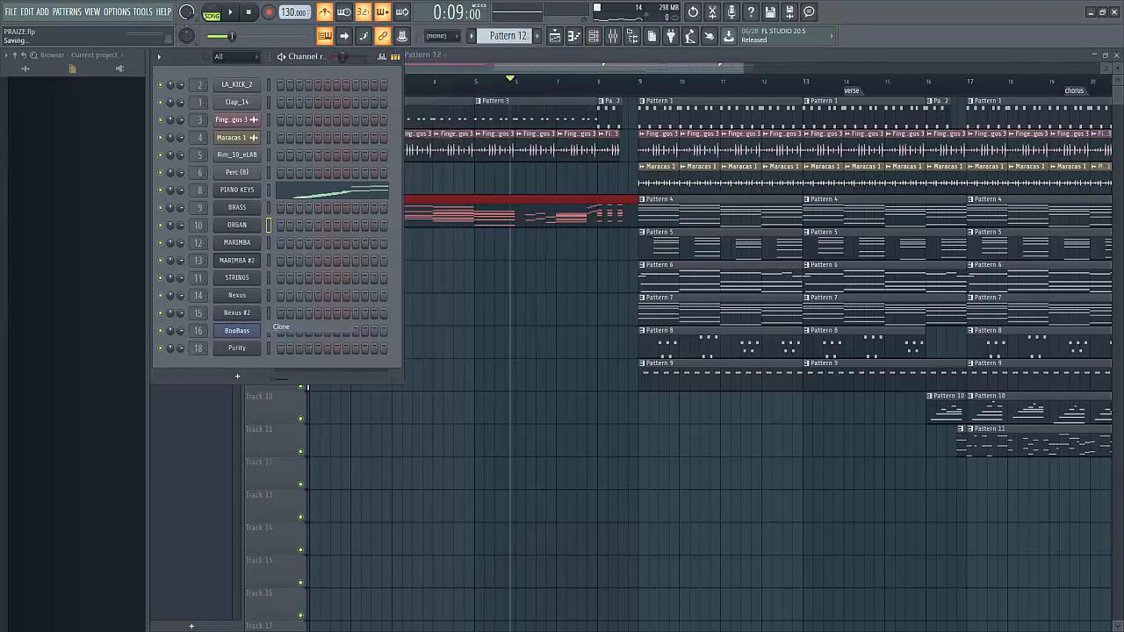
Step: Load the Overdrive Guitar+ patch from 019 Guitars into part A of the cloned ORGAN #2 and close the plugin
left_click(338, 285)
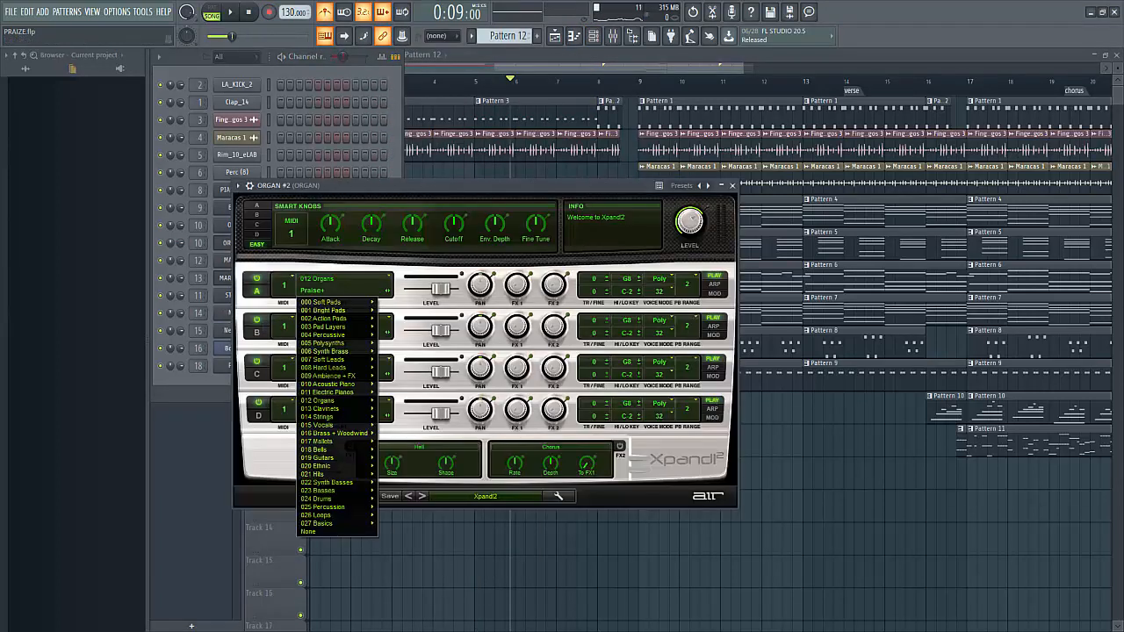
mouse_move(334, 384)
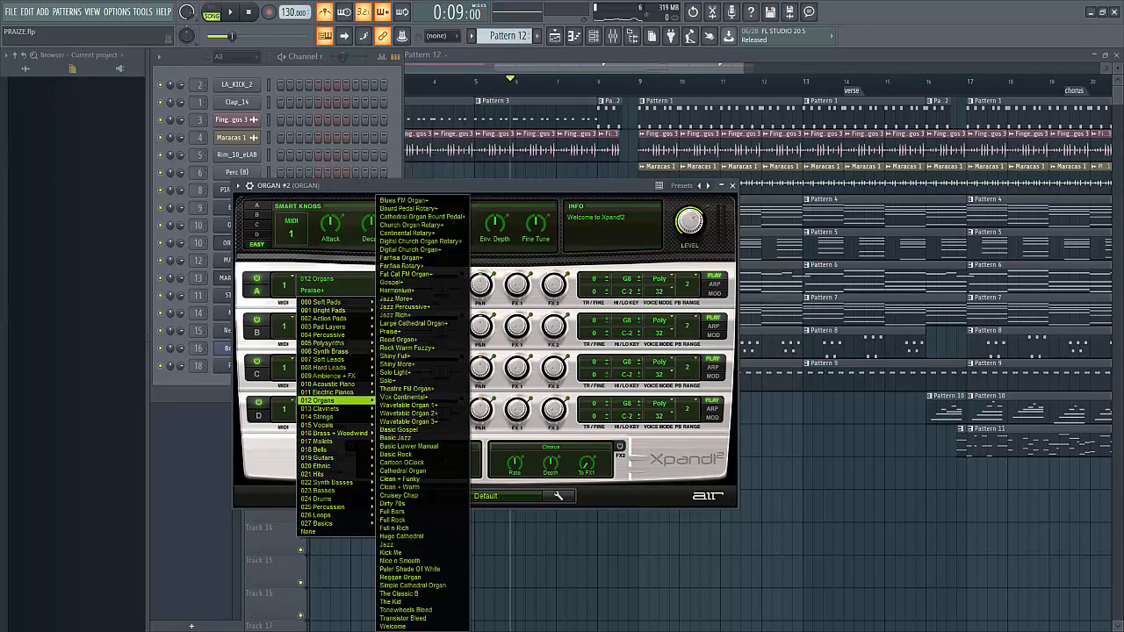
mouse_move(332, 425)
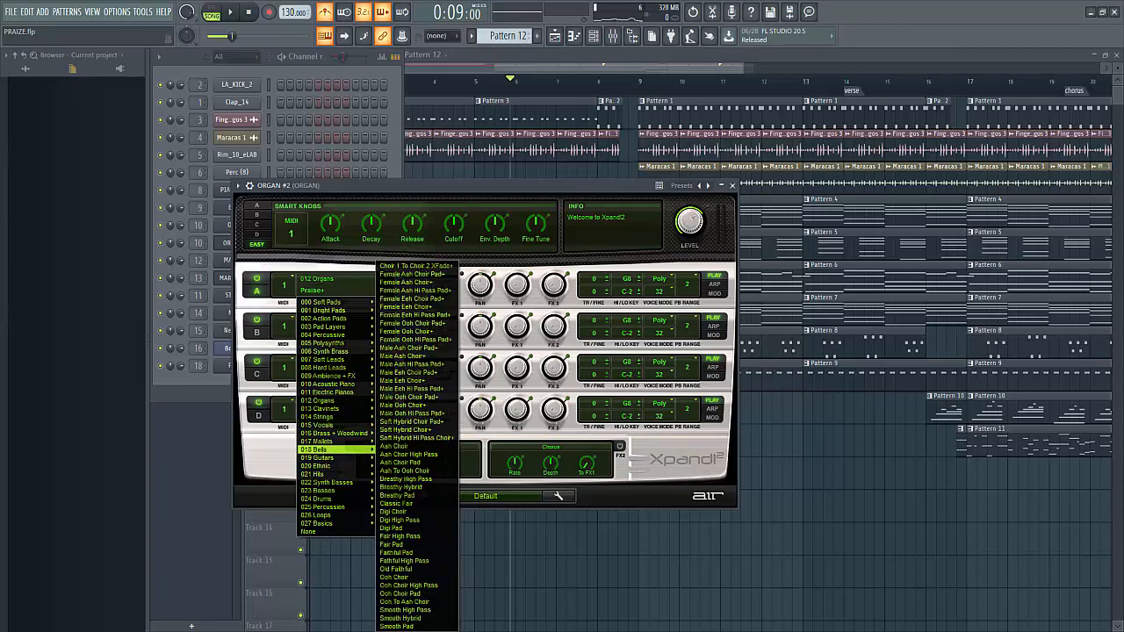
mouse_move(332, 458)
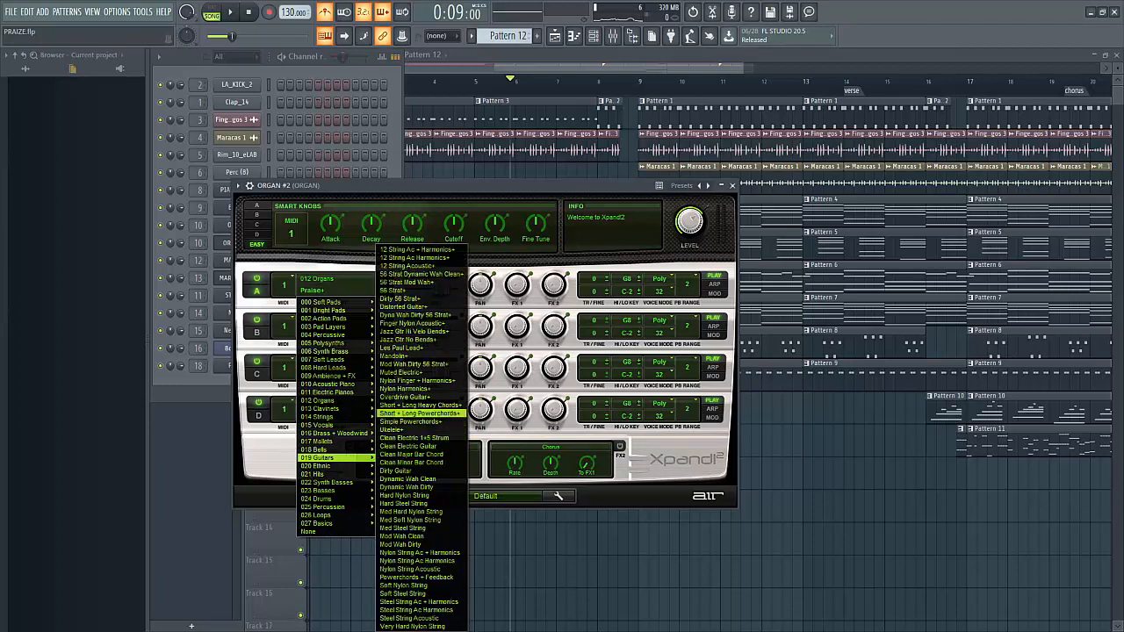
left_click(409, 397)
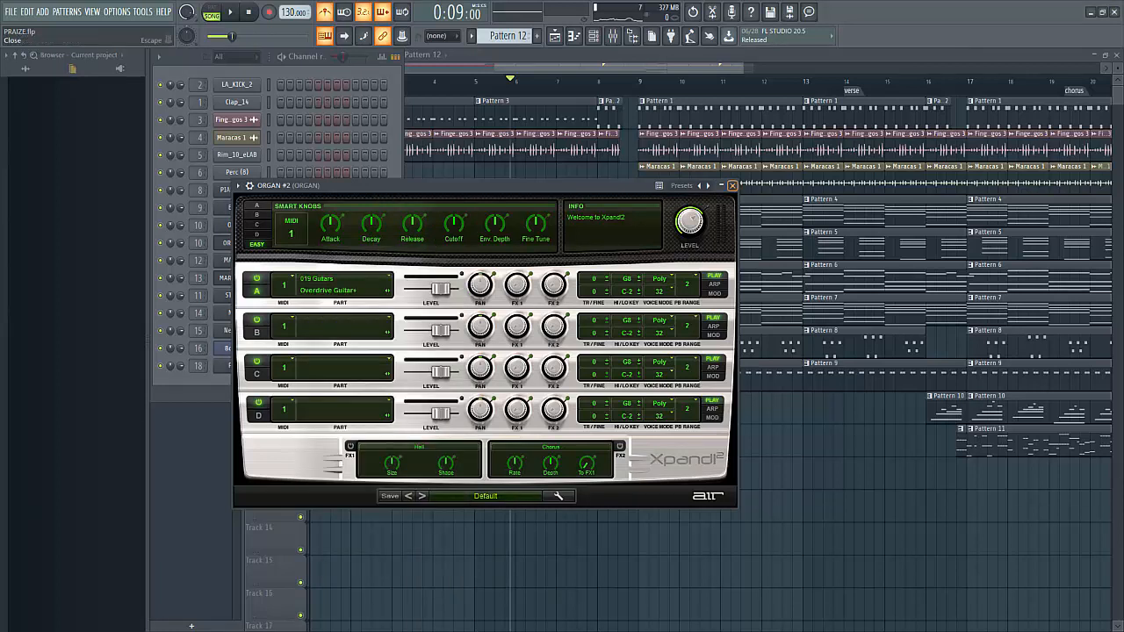
left_click(733, 185)
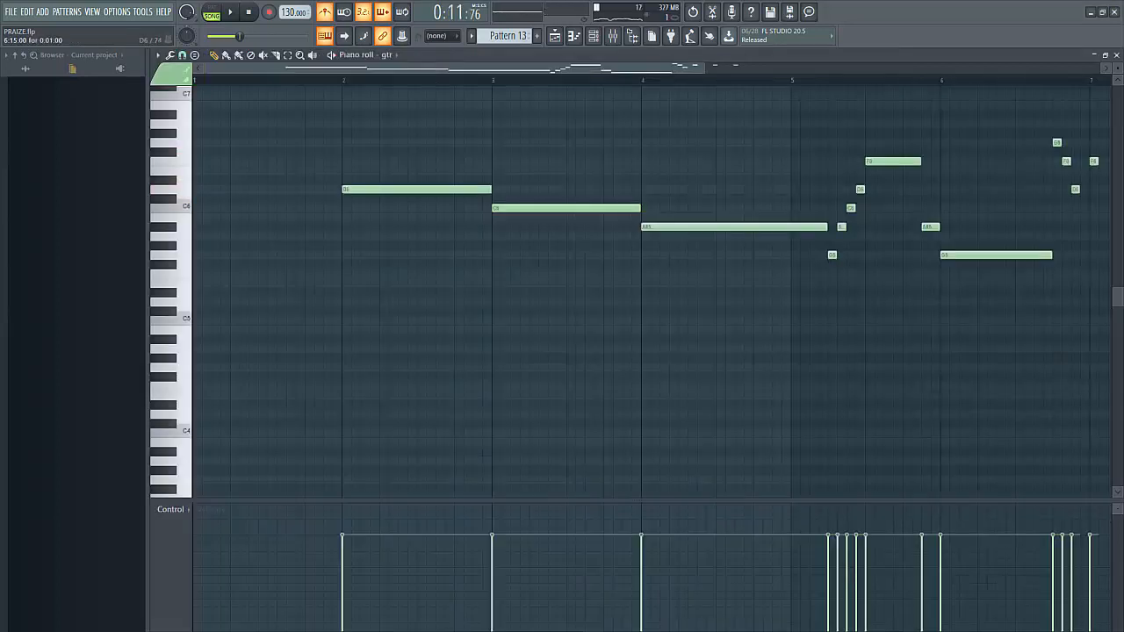
Step: Lengthen the D6 note at the end of bar 6 in Pattern 13's gtr part and replay the intro in the playlist
key("space")
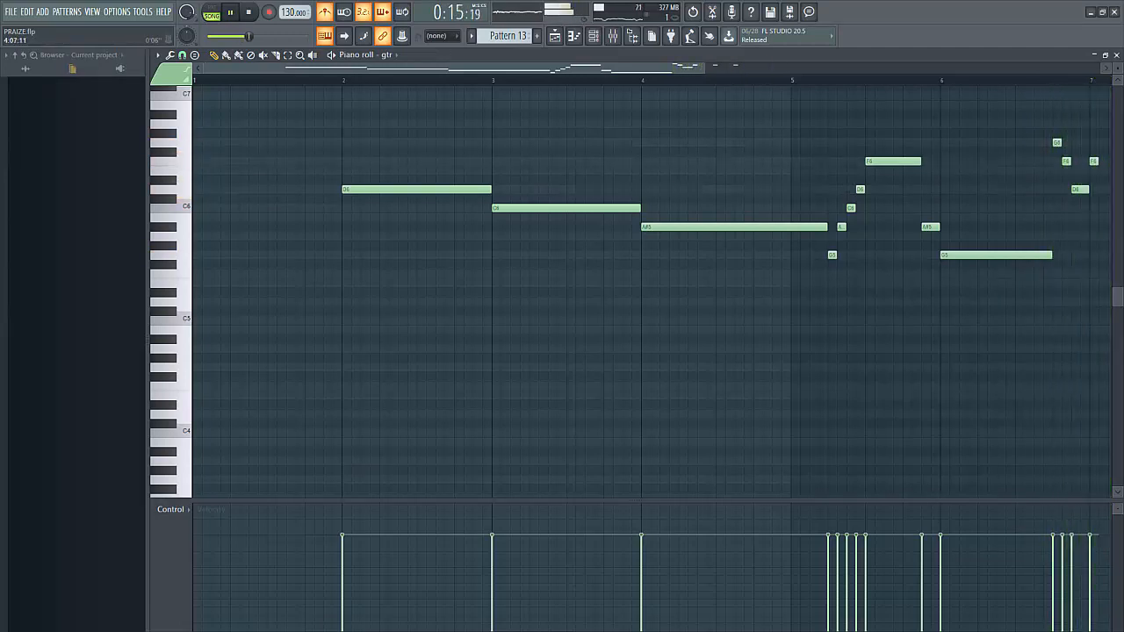
left_click(555, 36)
left_click(343, 81)
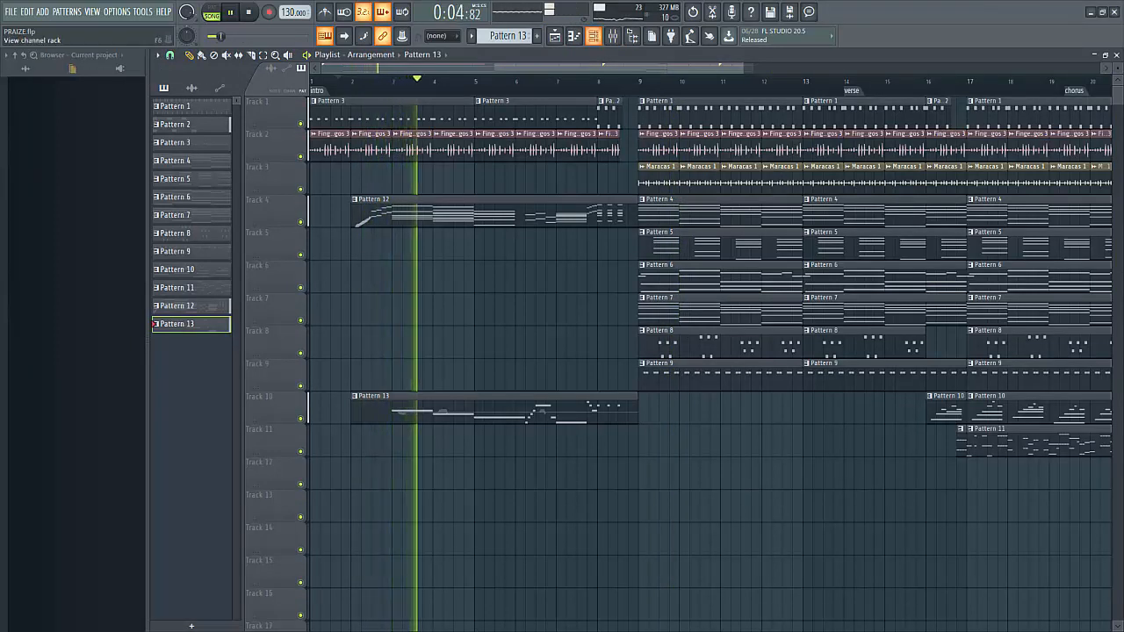
Step: Switch to Pattern 12 with the channel rack shown, stop playback and open the gtr channel's options
key("F6")
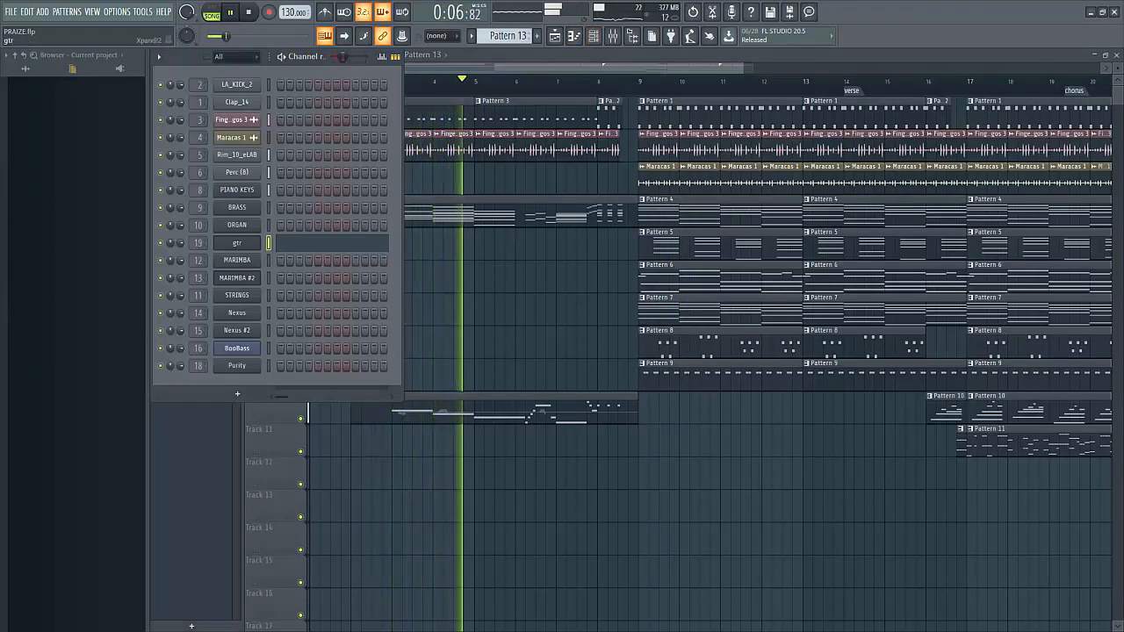
key("F6")
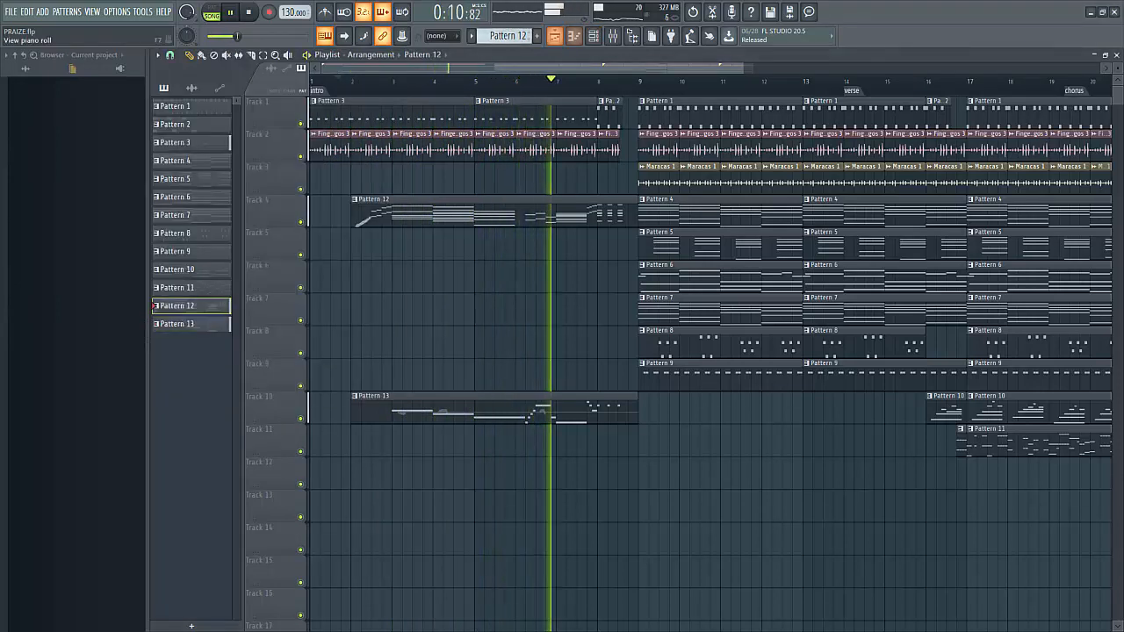
key("F6")
key("space")
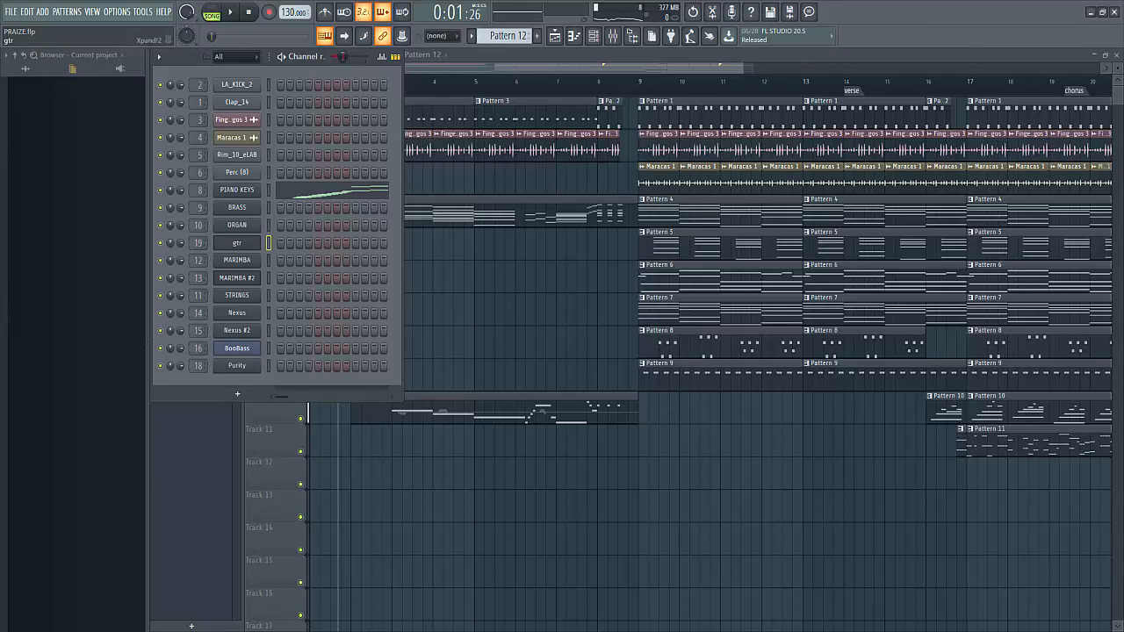
right_click(259, 240)
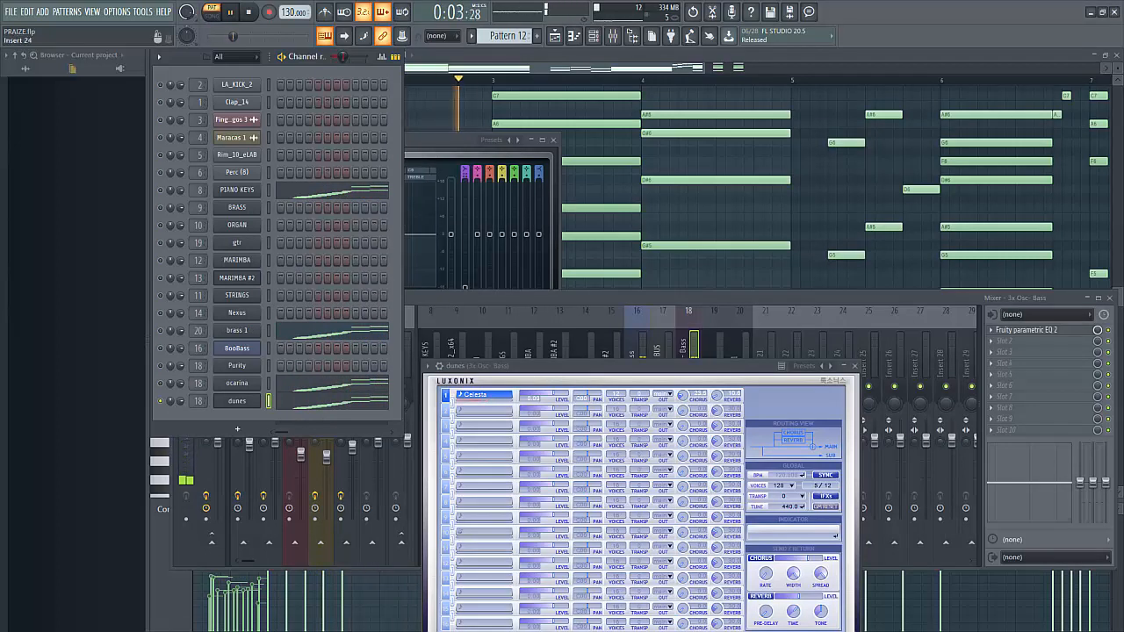
Step: Route the dunes channel to mixer insert 21 and lower that track's volume fader
left_click(817, 324)
right_click(773, 307)
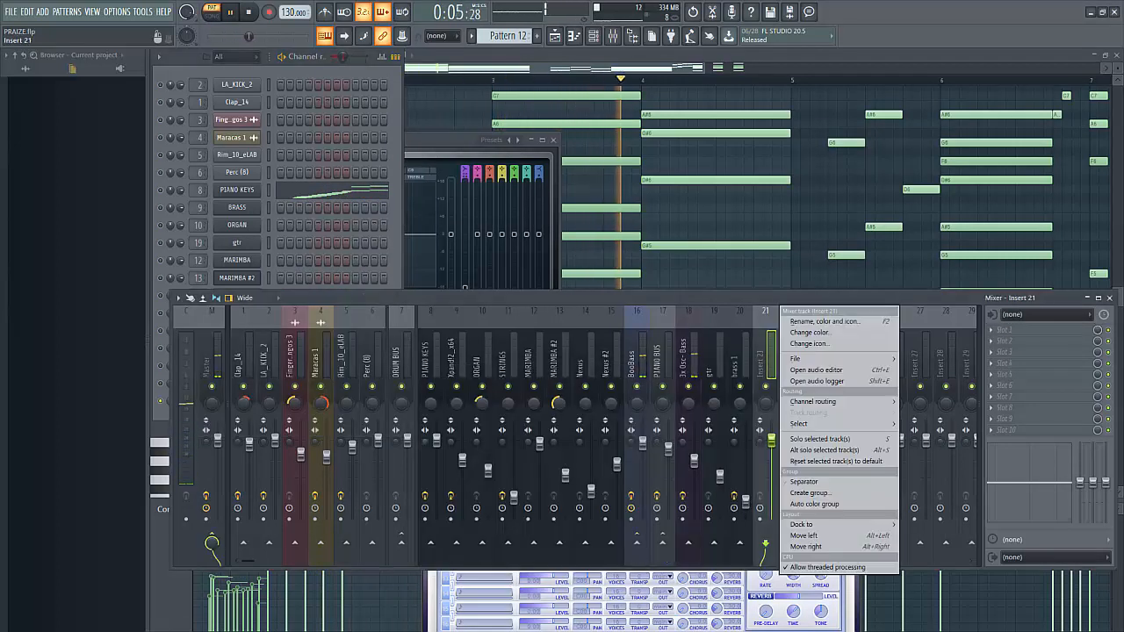
mouse_move(843, 402)
left_click(917, 401)
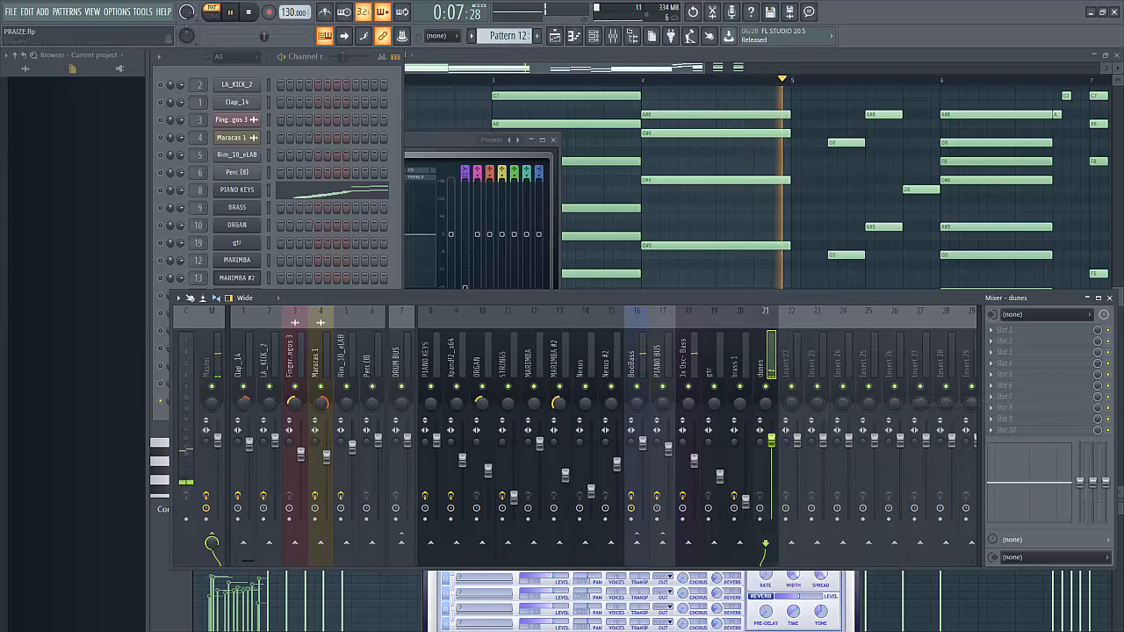
left_click(396, 224)
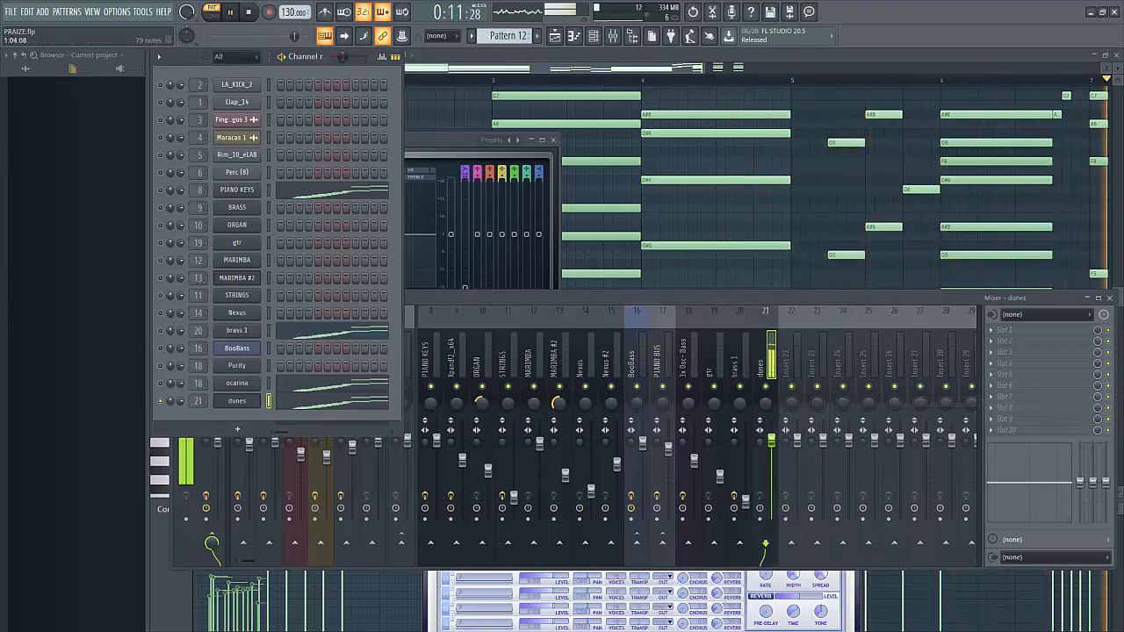
left_click_drag(771, 440, 771, 461)
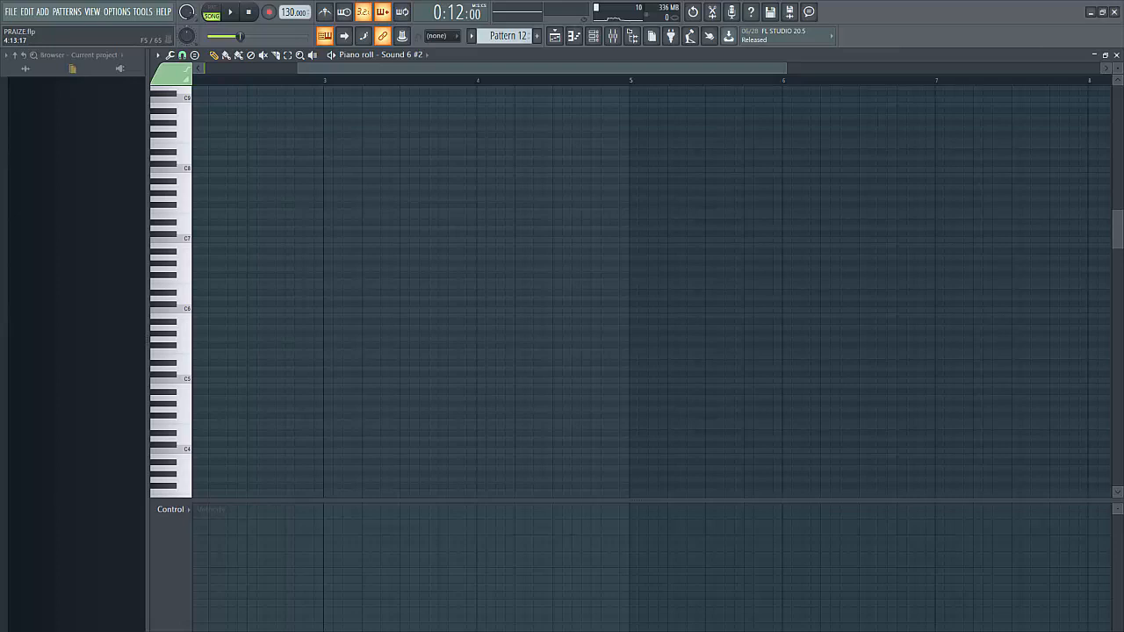
Step: Play the song against Pattern 12's Sound 6 #2 piano roll and place a short note late in bar 7
key("space")
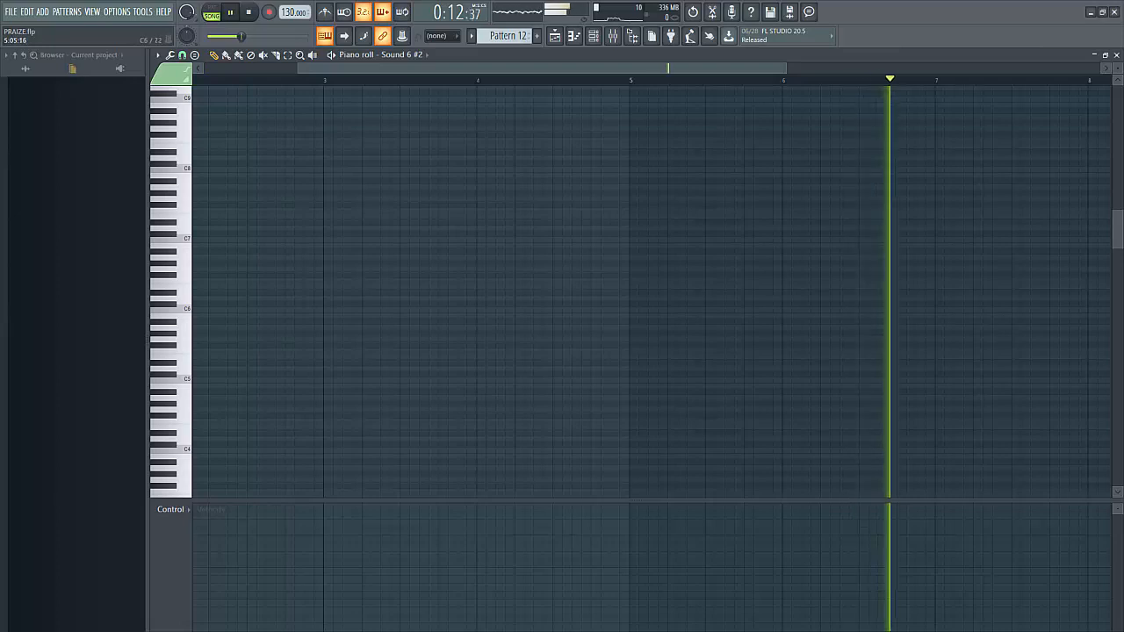
key("space")
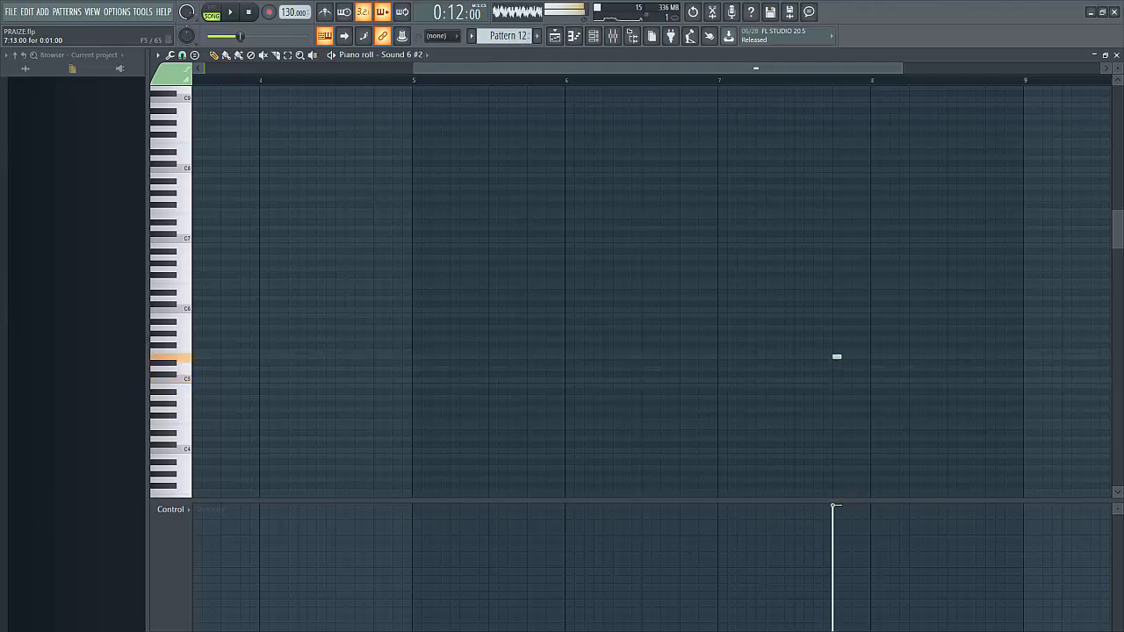
key("space")
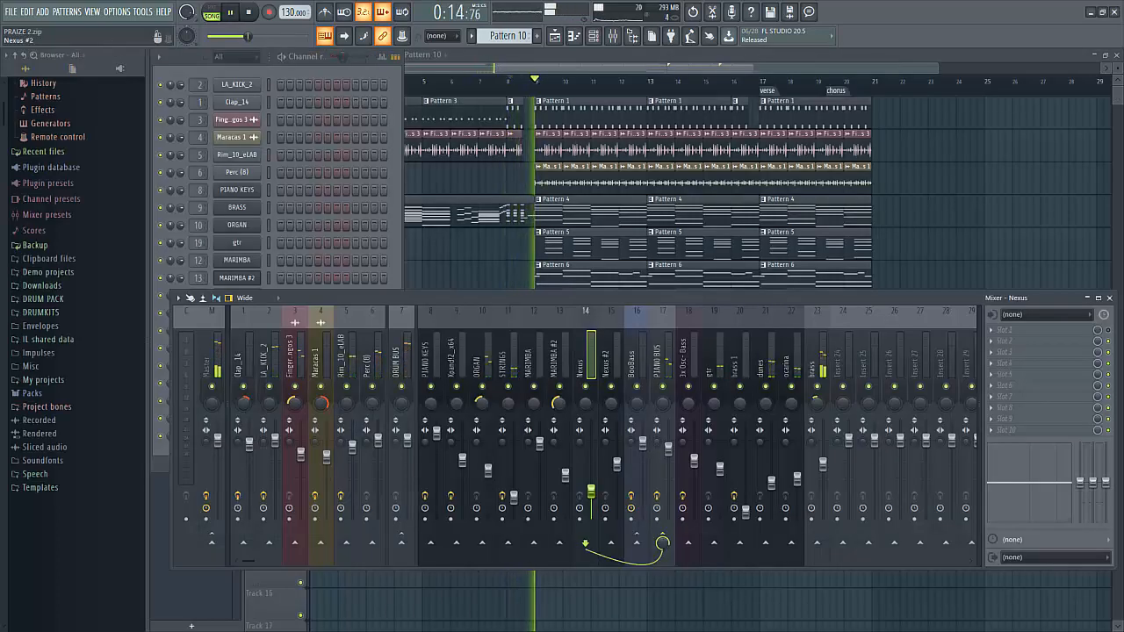
Step: Route the selected channel to the Nexus #2 mixer track, number 15
right_click(624, 305)
mouse_move(685, 401)
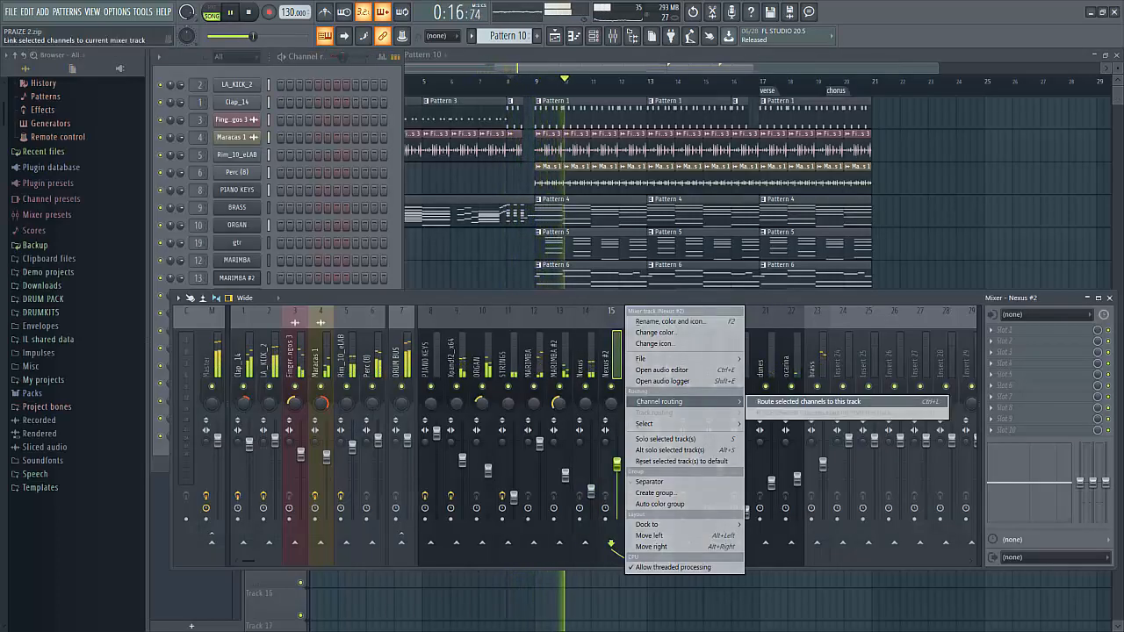
left_click(808, 402)
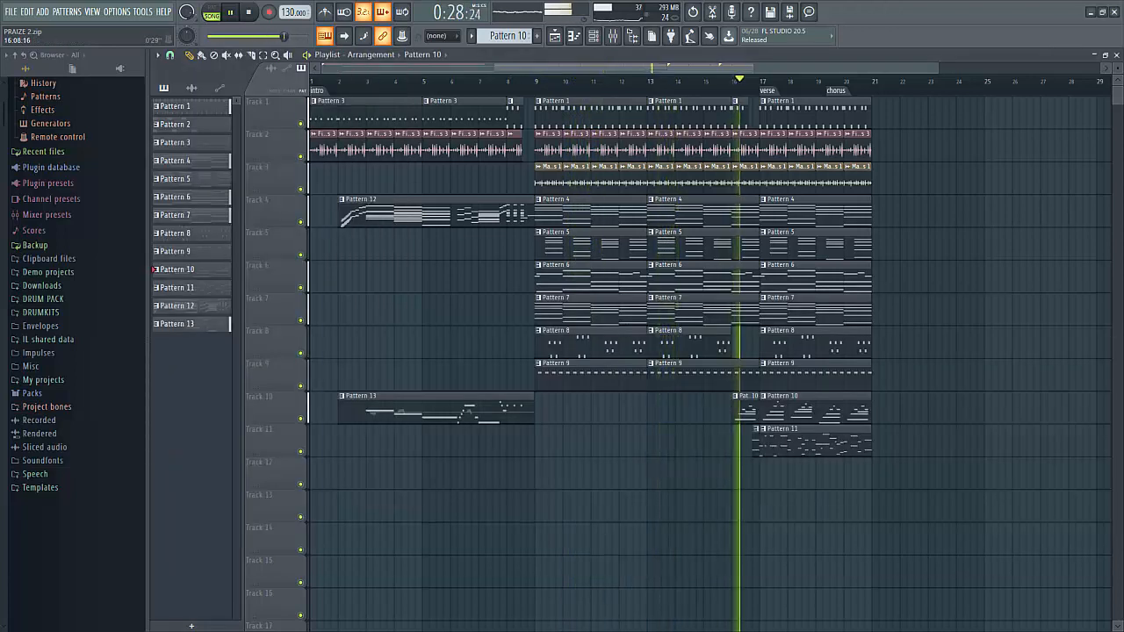
Step: Show the mixer and channel rack, then inspect the nylon channel's Nexus plugin and close it
left_click(613, 36)
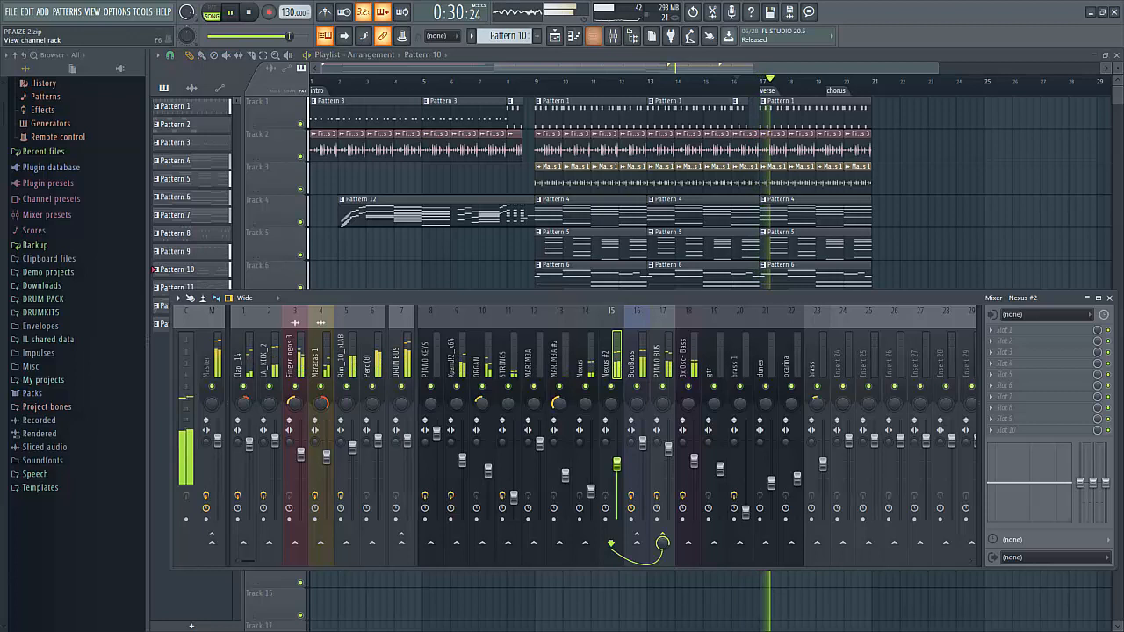
left_click(594, 36)
left_click(237, 330)
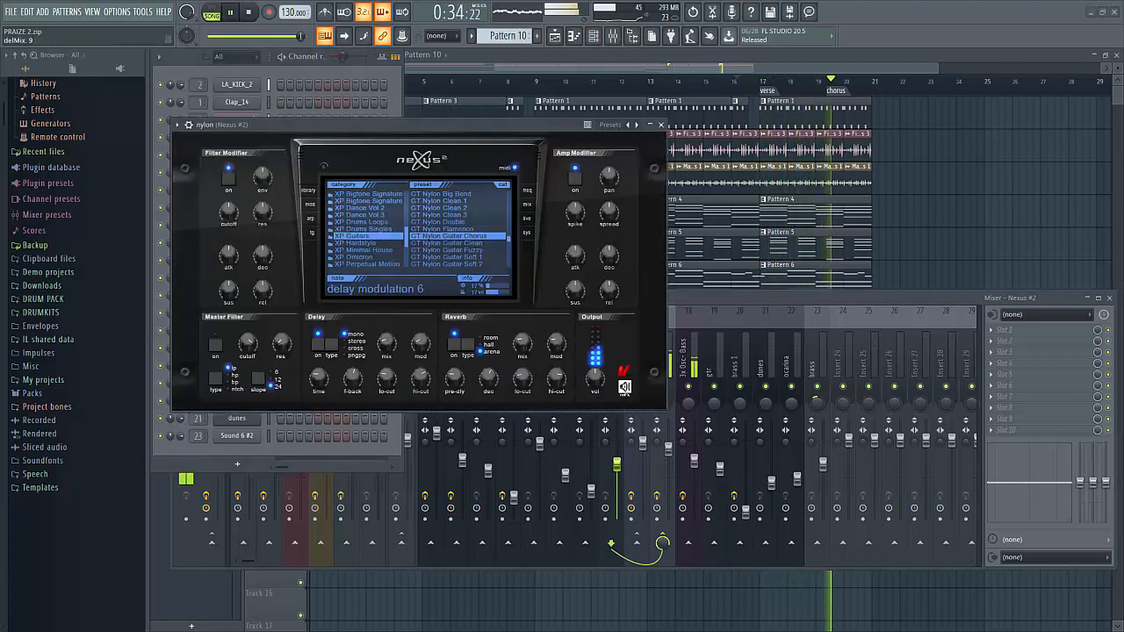
left_click(662, 124)
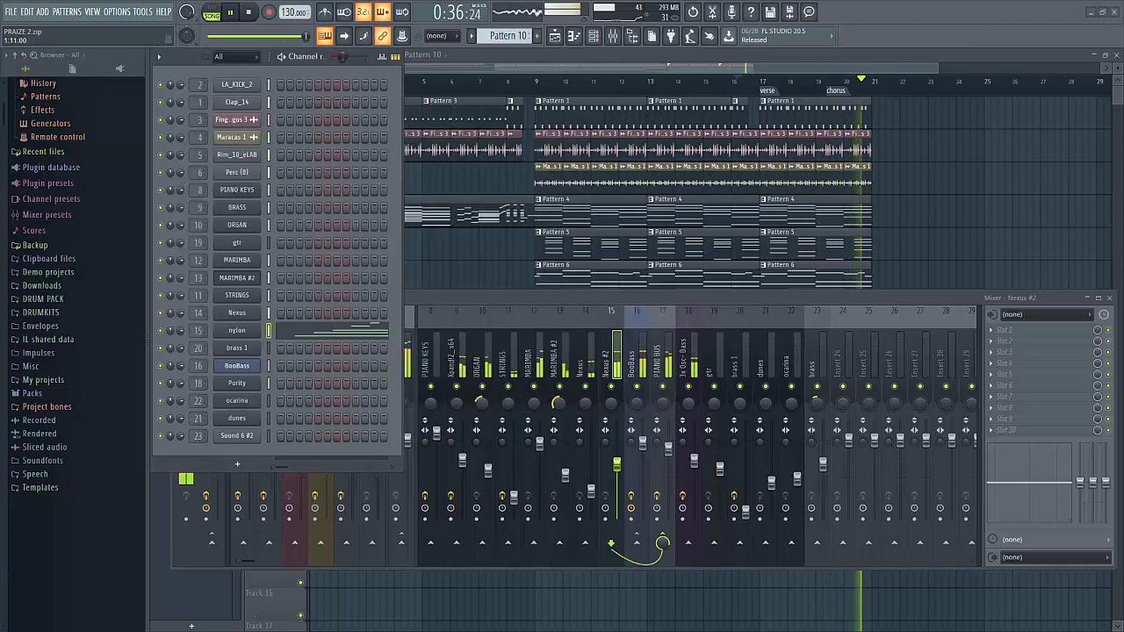
Step: Open the recent project PRAIZE.flp and bring up Track 4's options in the playlist
left_click(12, 12)
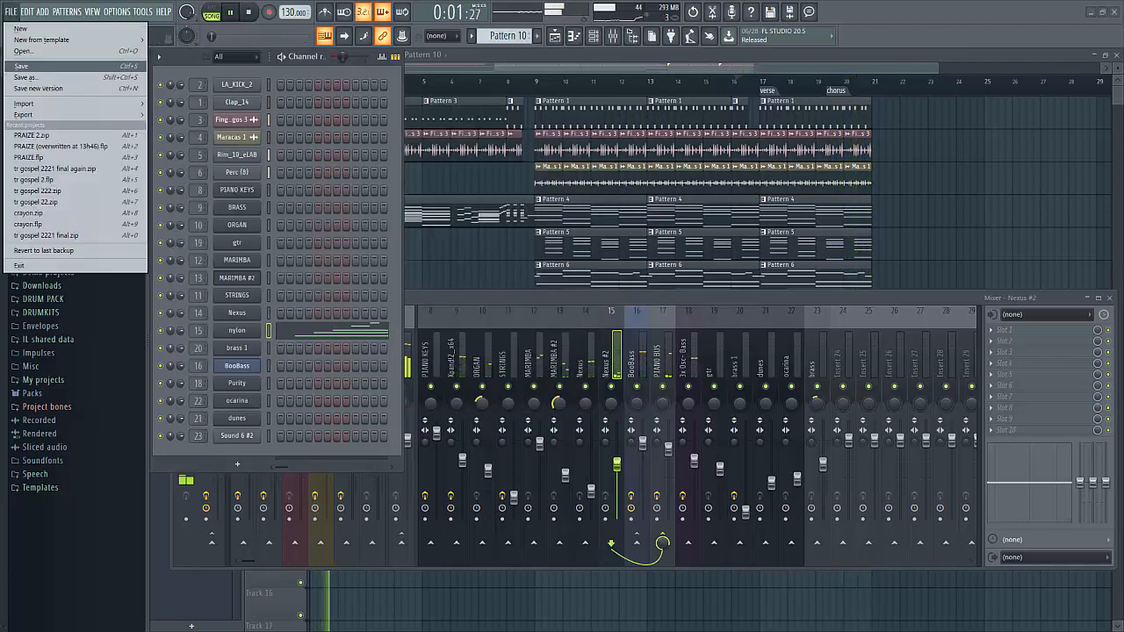
left_click(28, 158)
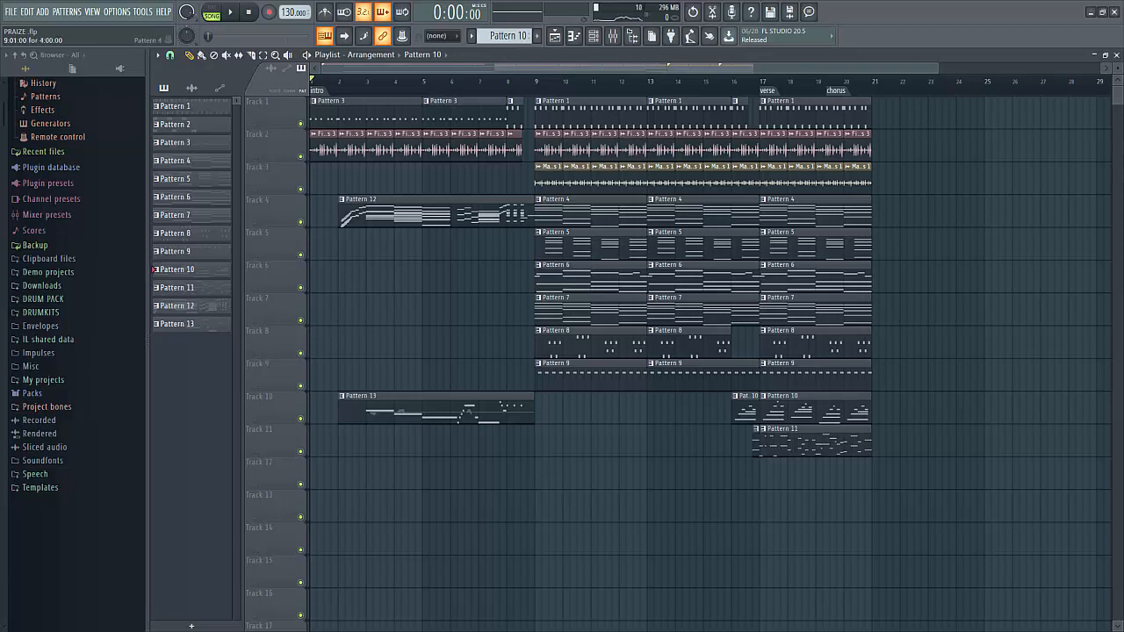
right_click(286, 197)
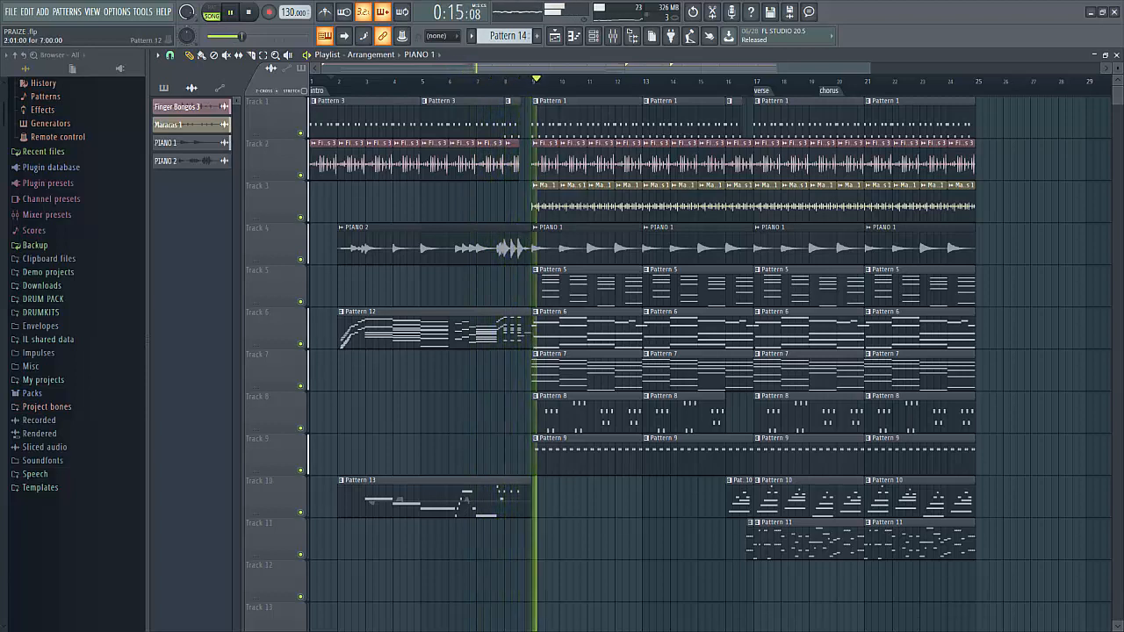
Step: Select the brass track in the mixer during playback and return to the playlist
key("F9")
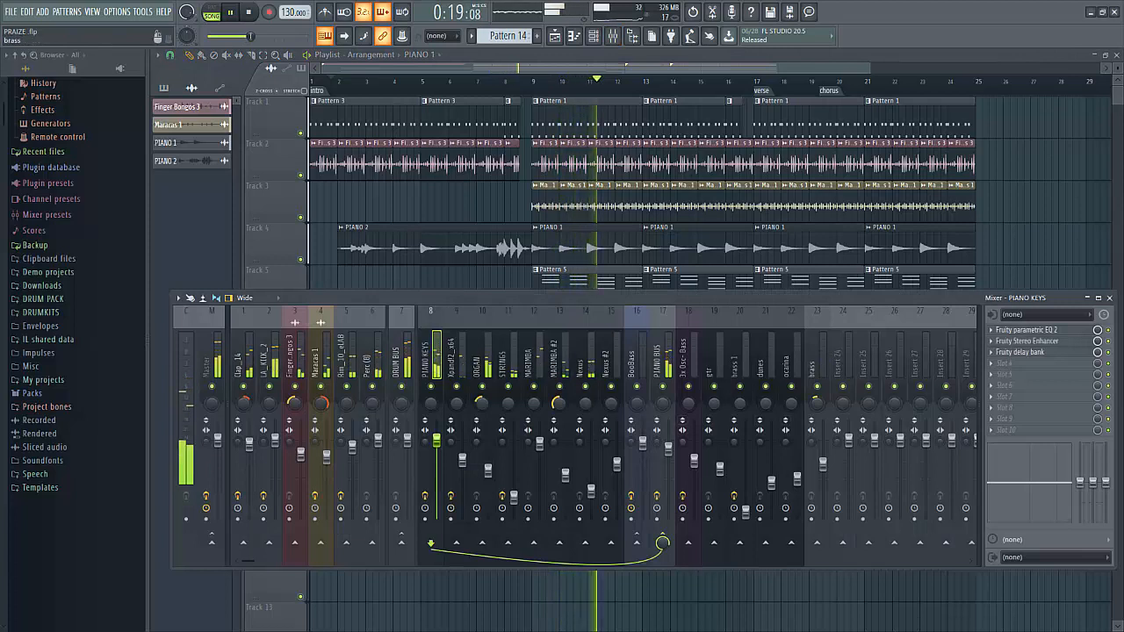
left_click(817, 355)
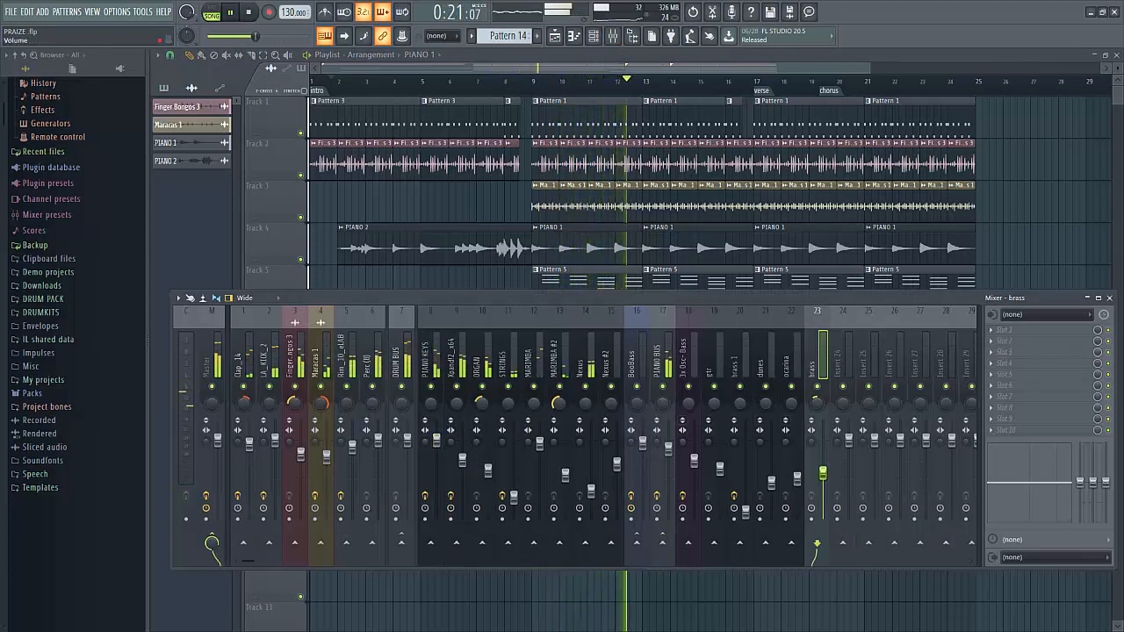
key("F9")
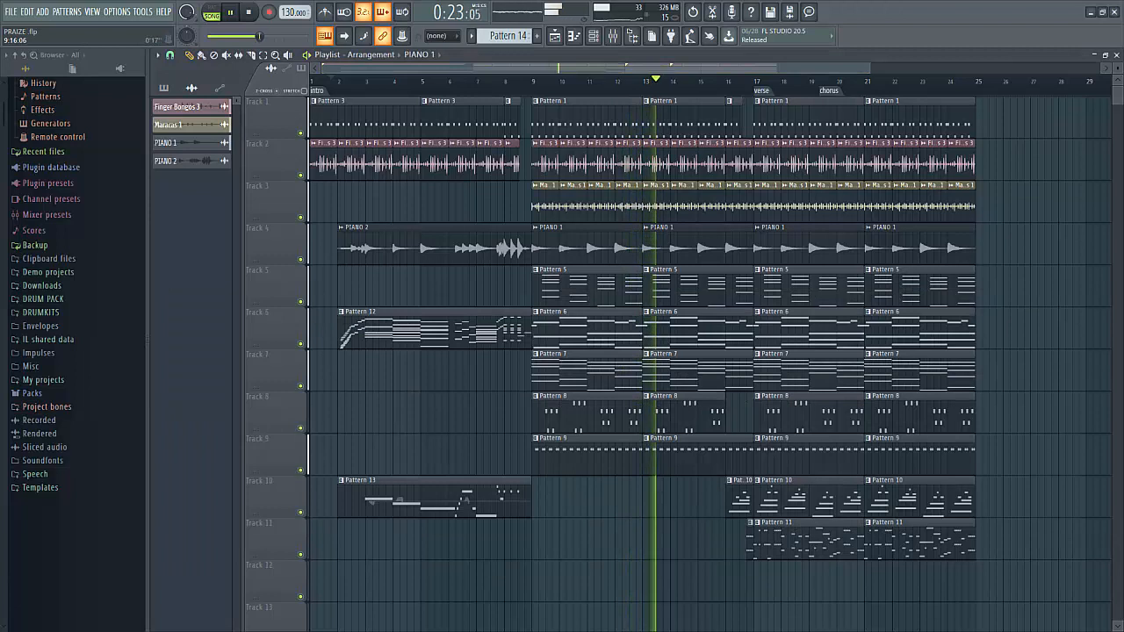
Step: Restart playback of the arrangement and save the project
key("space")
key("space")
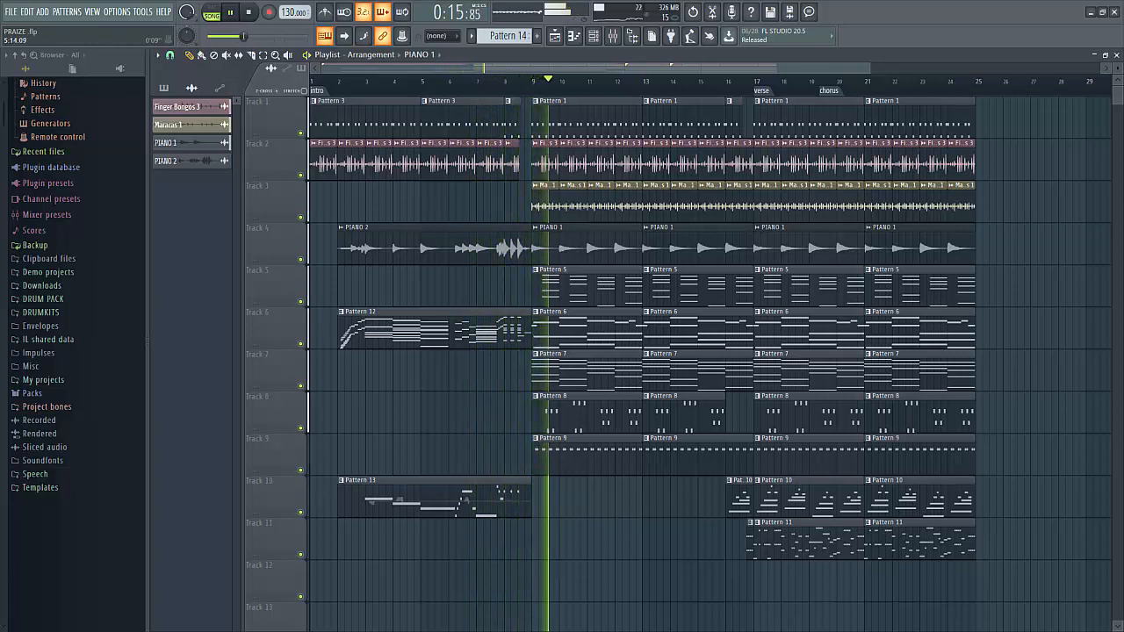
key("ctrl+s")
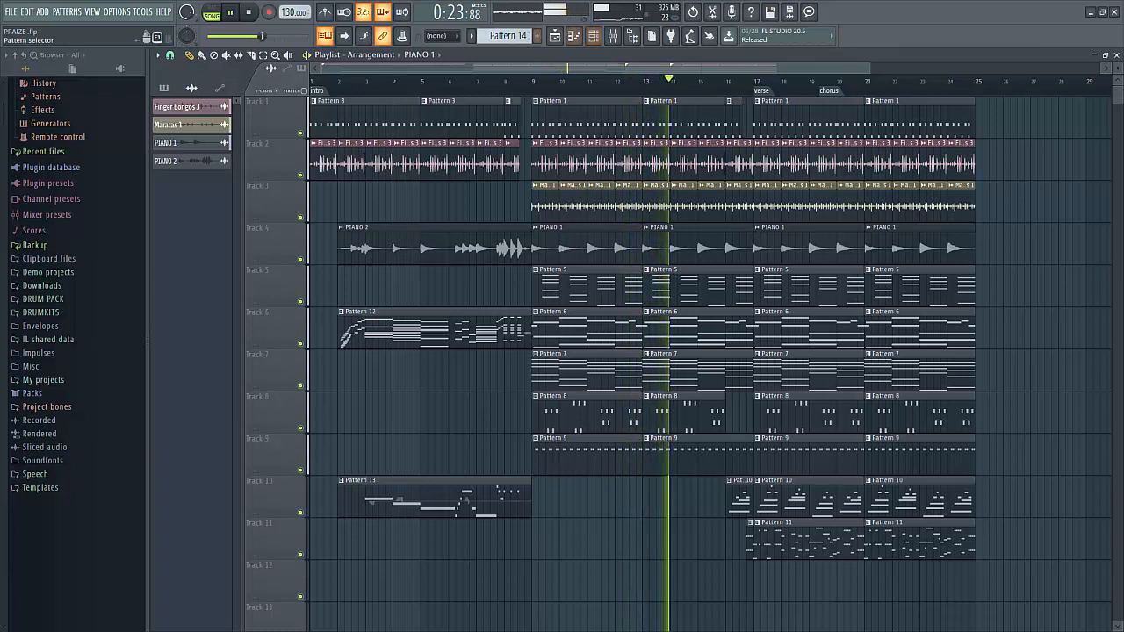
Step: Switch to Pattern 15, play its BooBass part with the song, and save the project from the playlist
left_click(537, 36)
key("space")
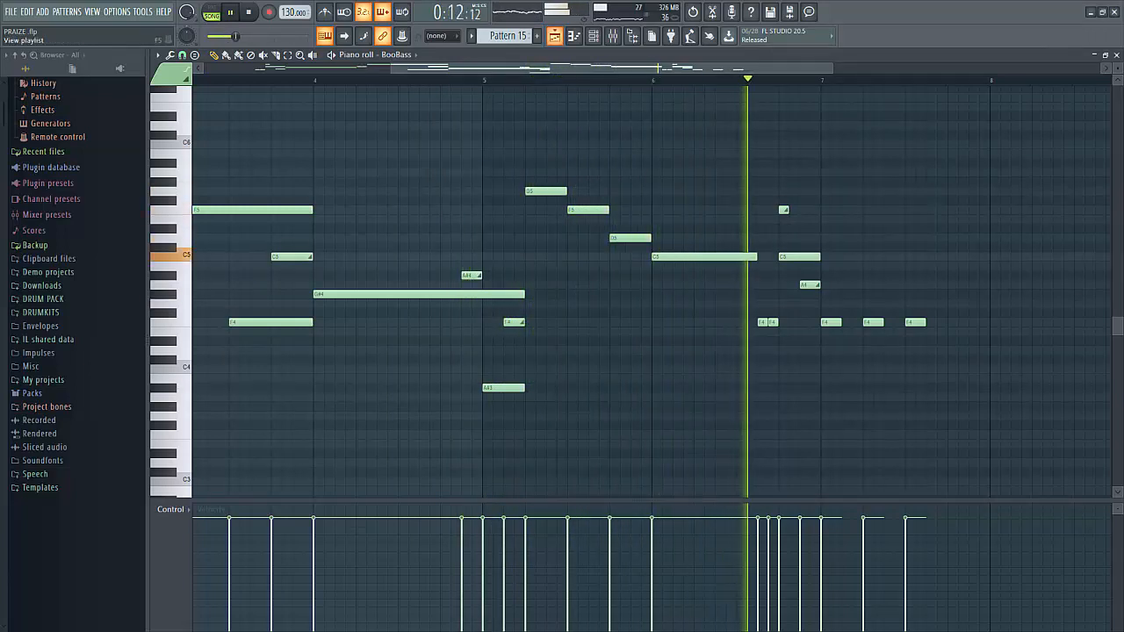
left_click(555, 35)
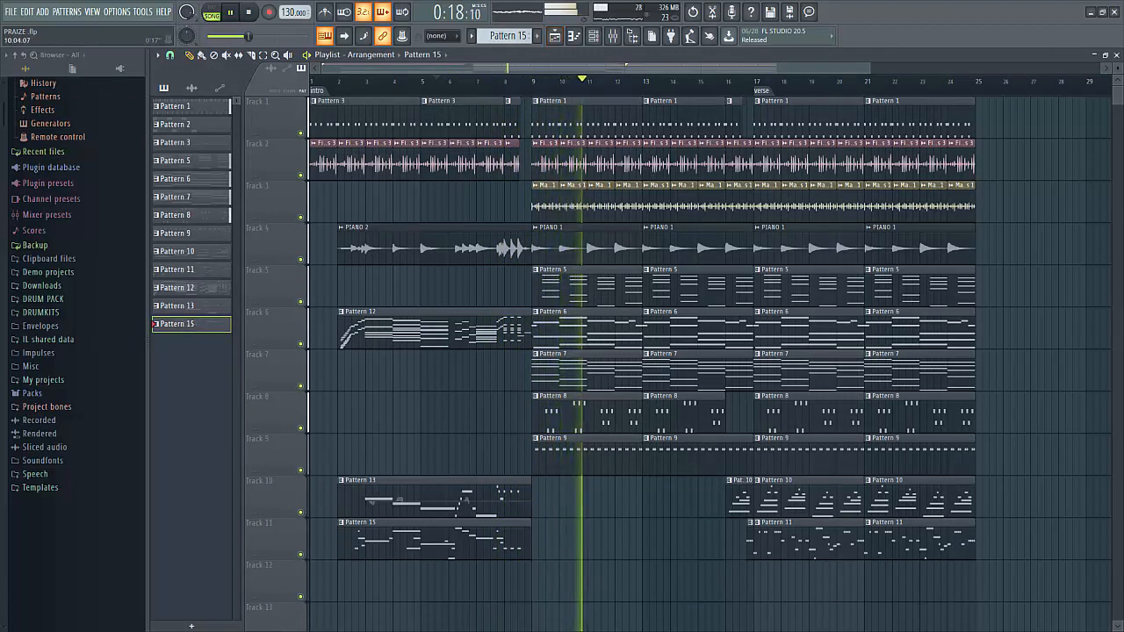
key("ctrl+s")
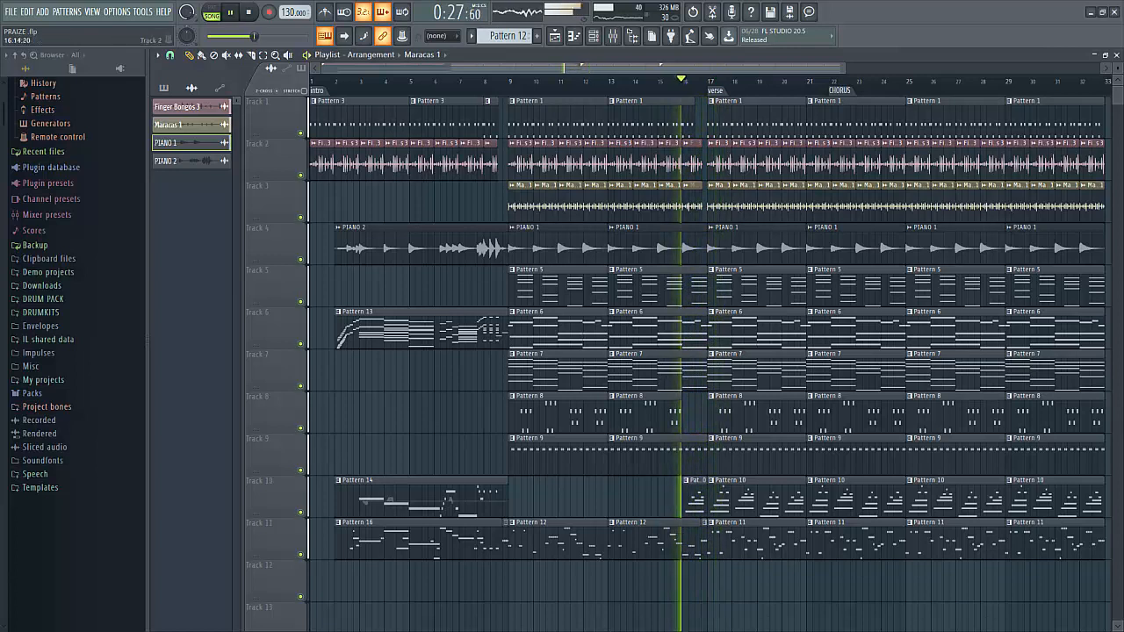
Step: Select the Pattern 1 clip ahead of the verse on Track 1 and replay the transition around bar 16
left_click(693, 119)
key("space")
key("space")
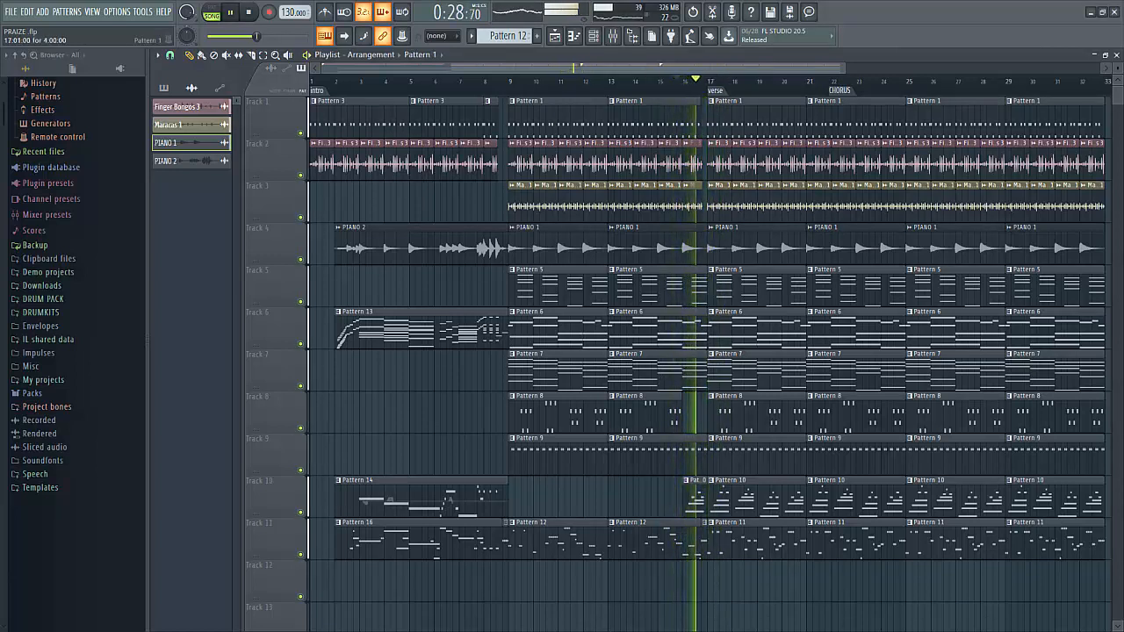
key("space")
key("space")
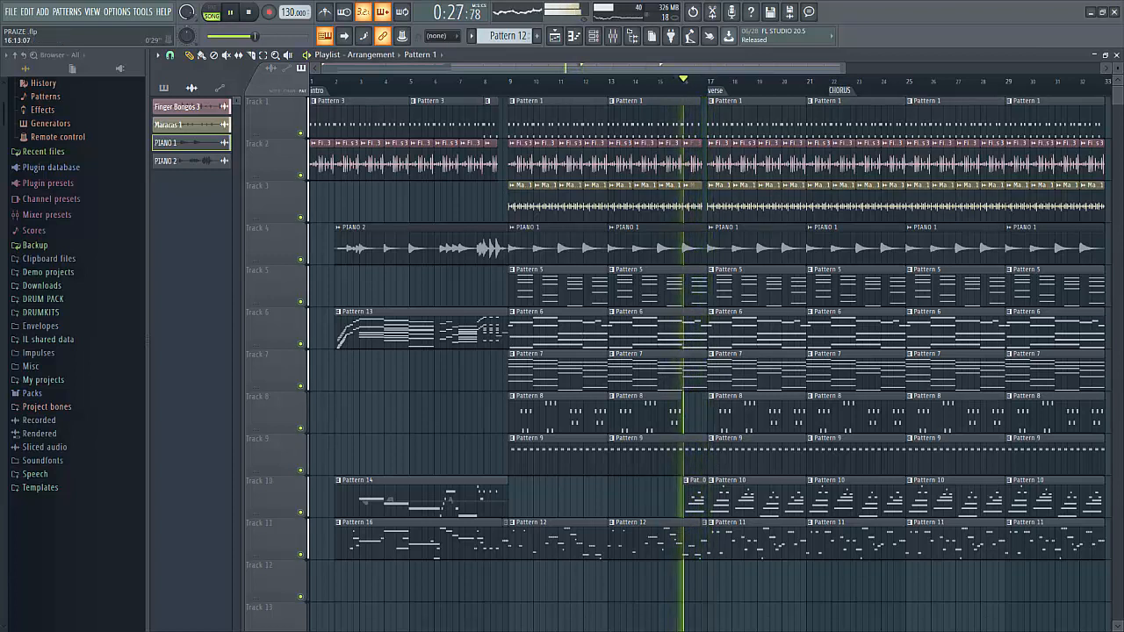